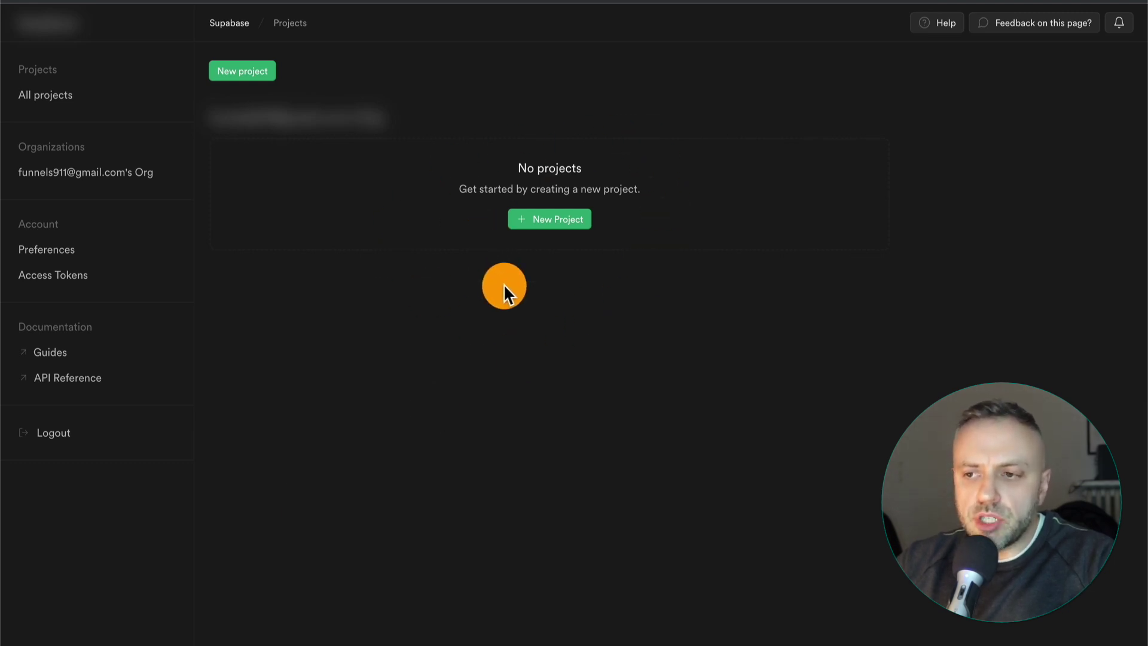
# - Create a new project named Project1 with a database password, keeping the East US (North Virginia) region and the Free plan
pyautogui.click(548, 228)
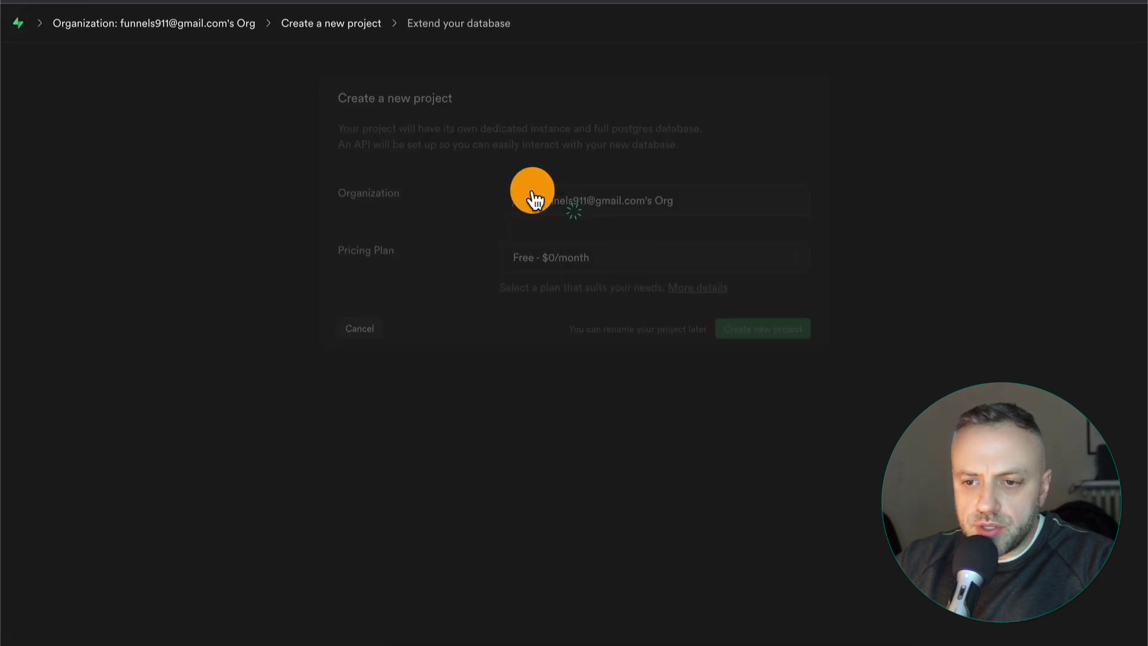
pyautogui.write('Project1')
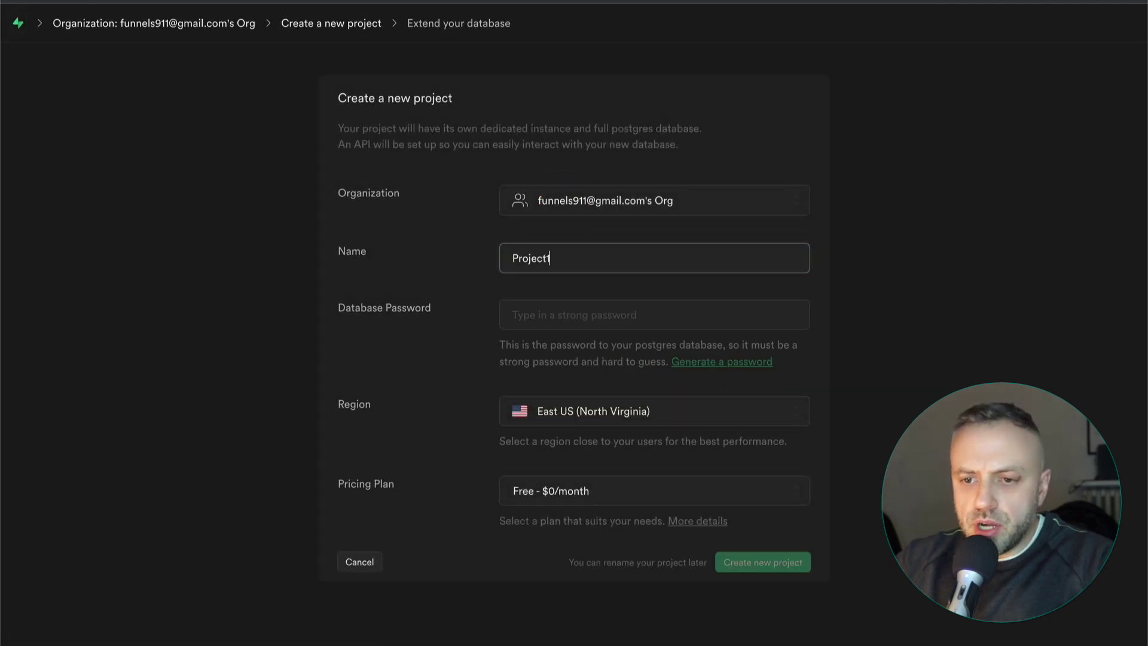
pyautogui.press('Tab')
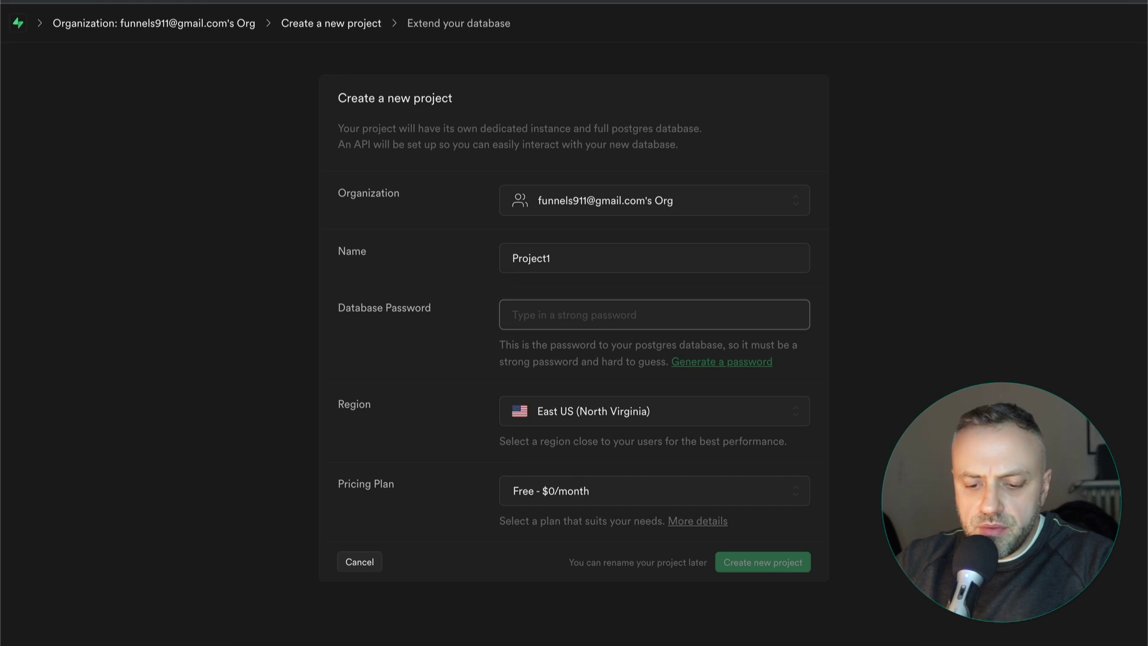
pyautogui.write('••••••••')
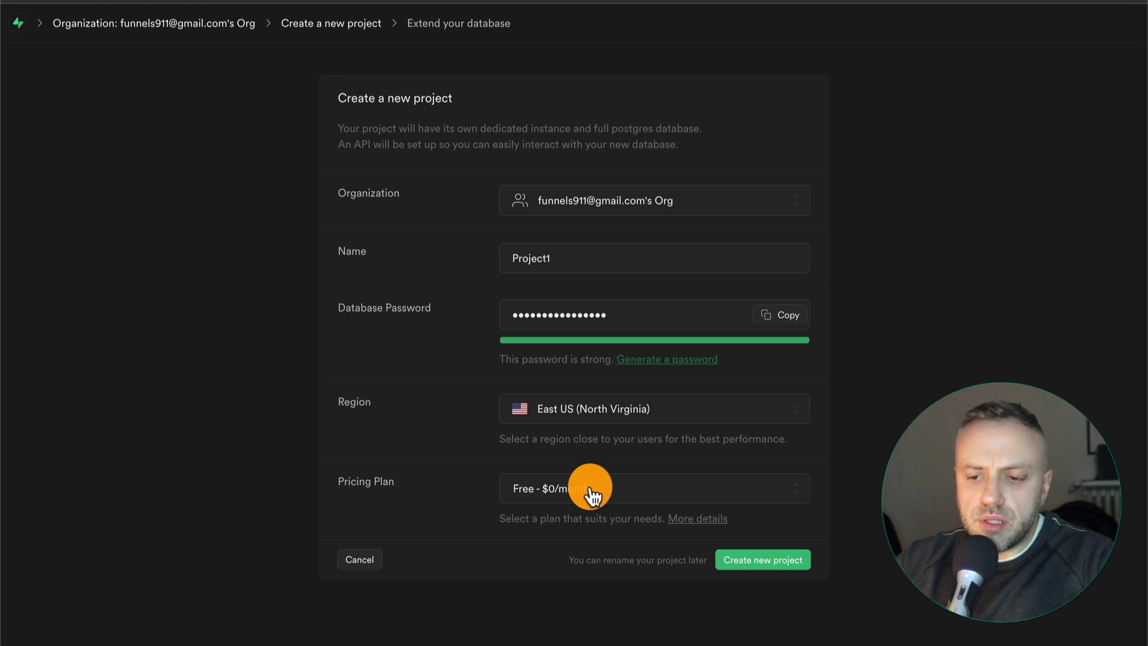
pyautogui.click(776, 565)
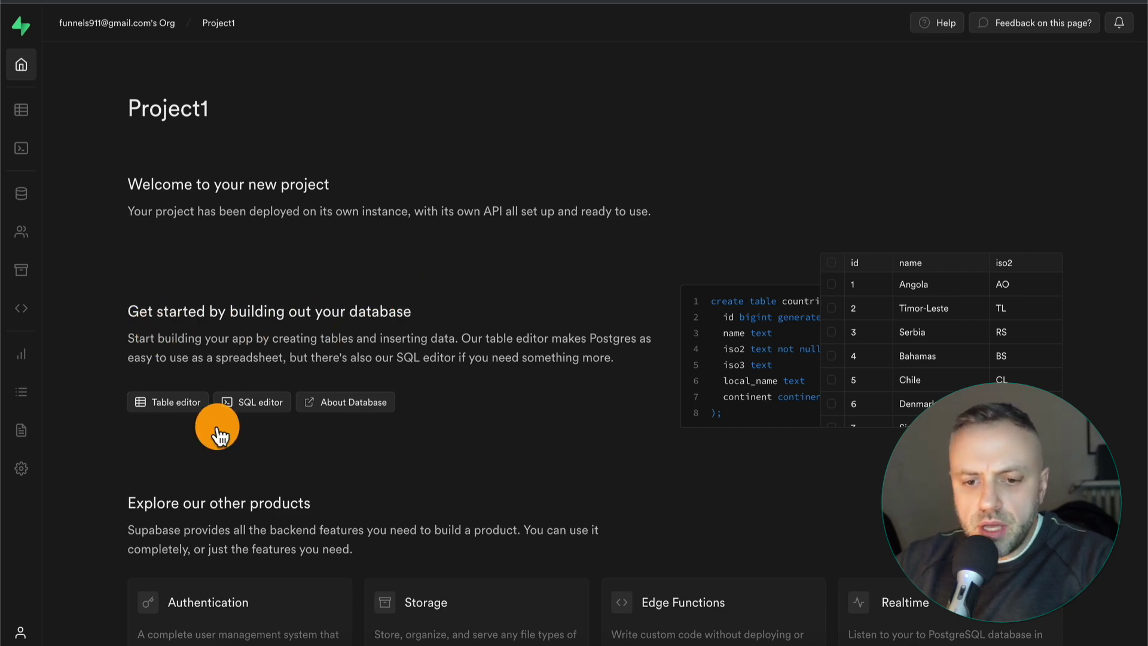
# - Look over the project's home page, table editor, SQL editor scripts and database section
pyautogui.scroll(-5, 507, 407)
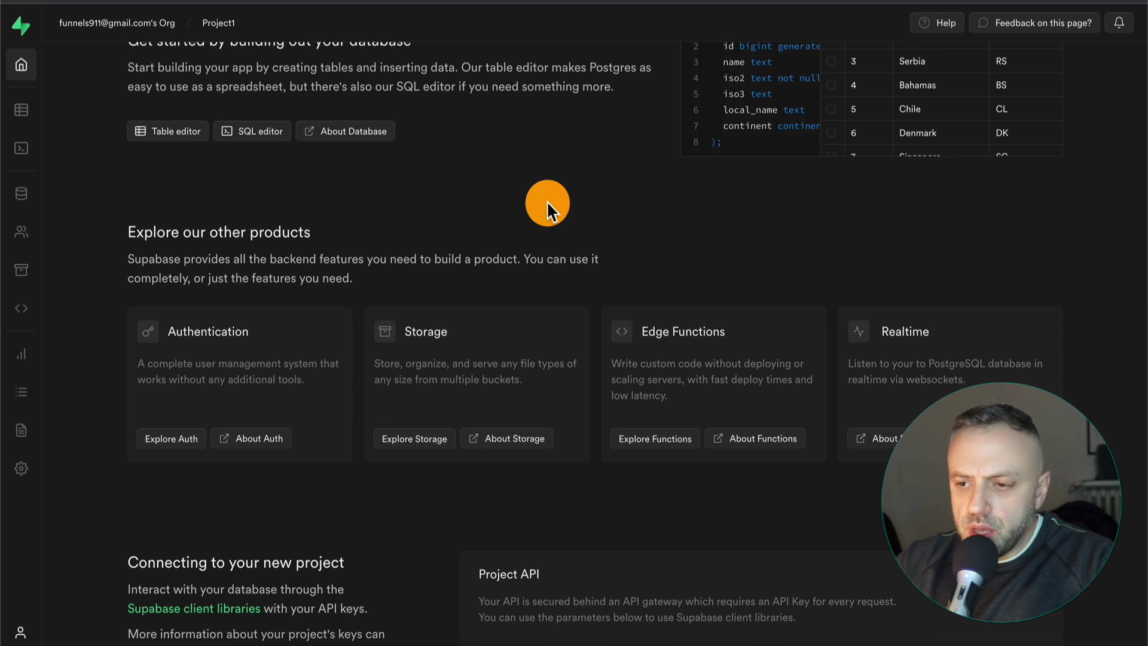
pyautogui.scroll(5, 546, 200)
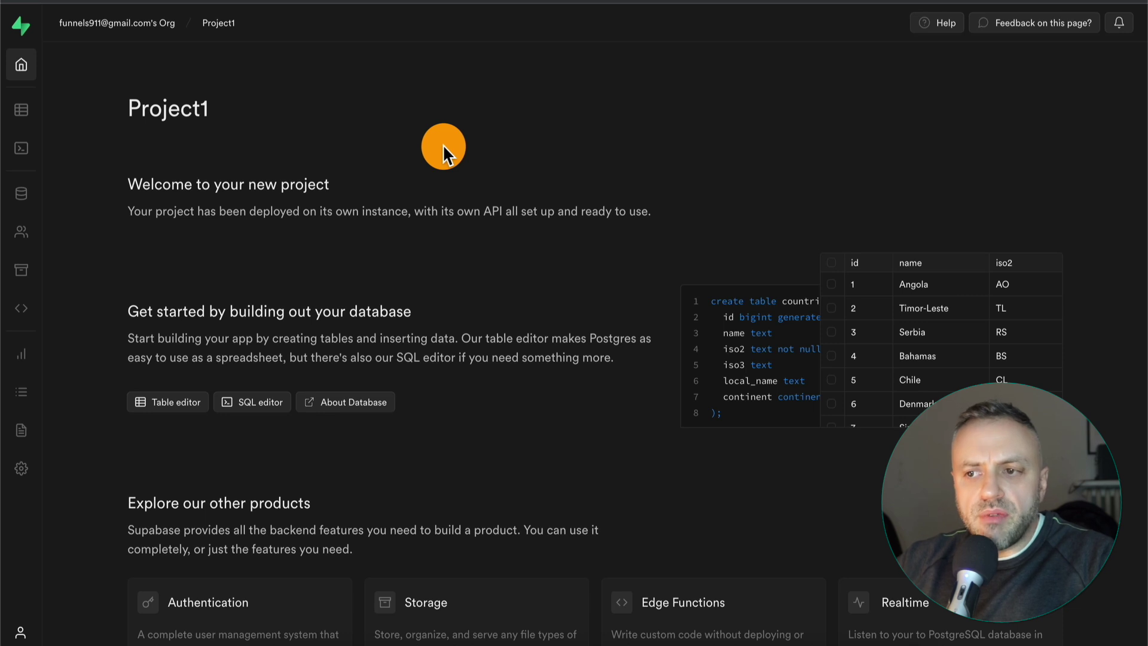
pyautogui.click(22, 111)
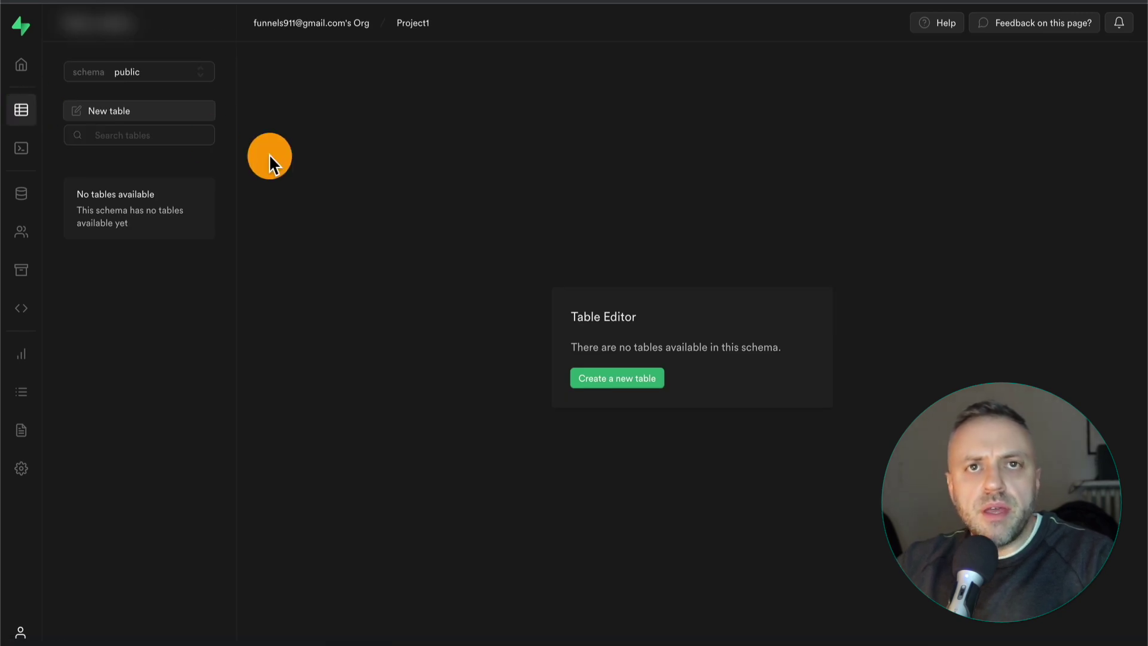
pyautogui.click(22, 156)
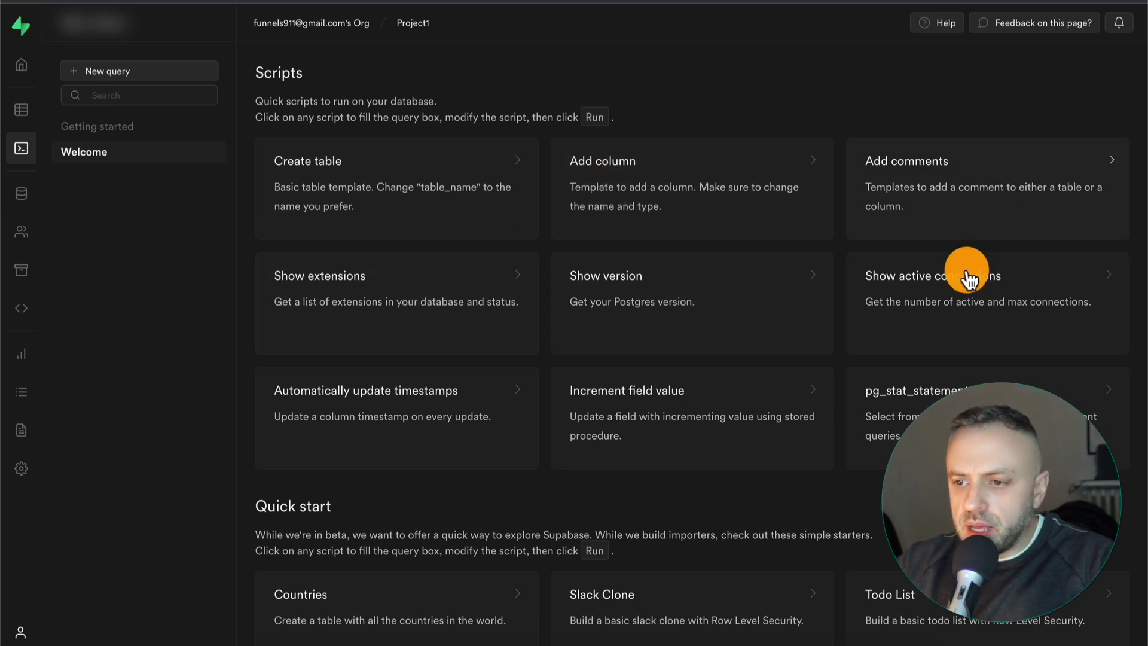
pyautogui.click(22, 196)
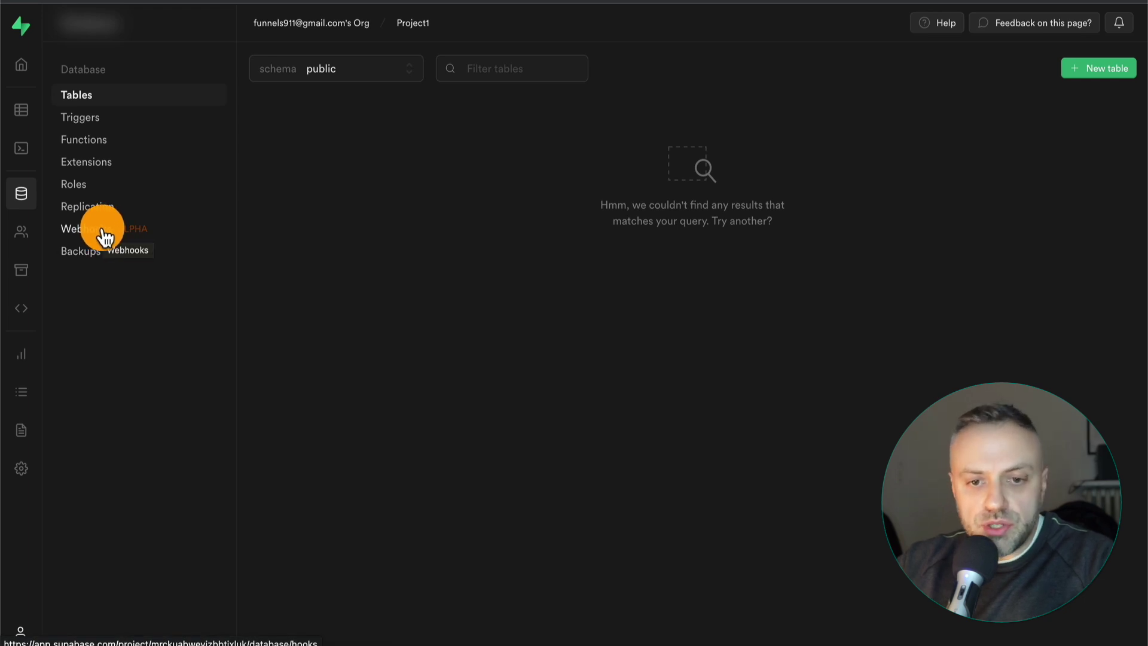
# - Review the authentication section's users, policies, providers, email templates and URL configuration
pyautogui.click(22, 235)
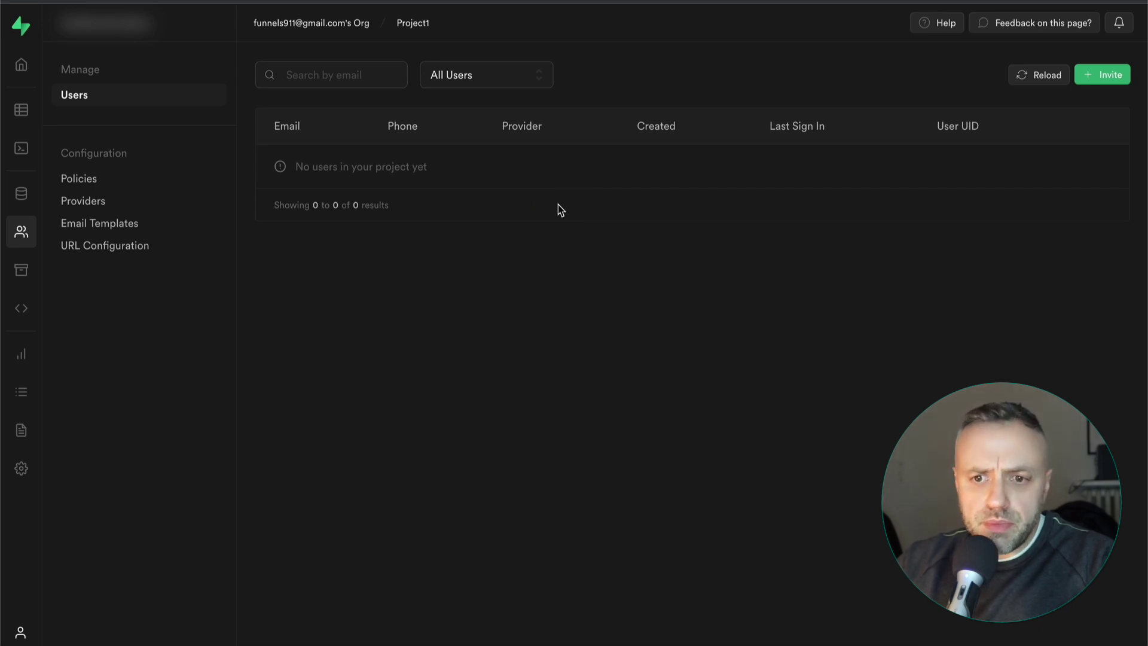
pyautogui.click(364, 250)
pyautogui.click(90, 183)
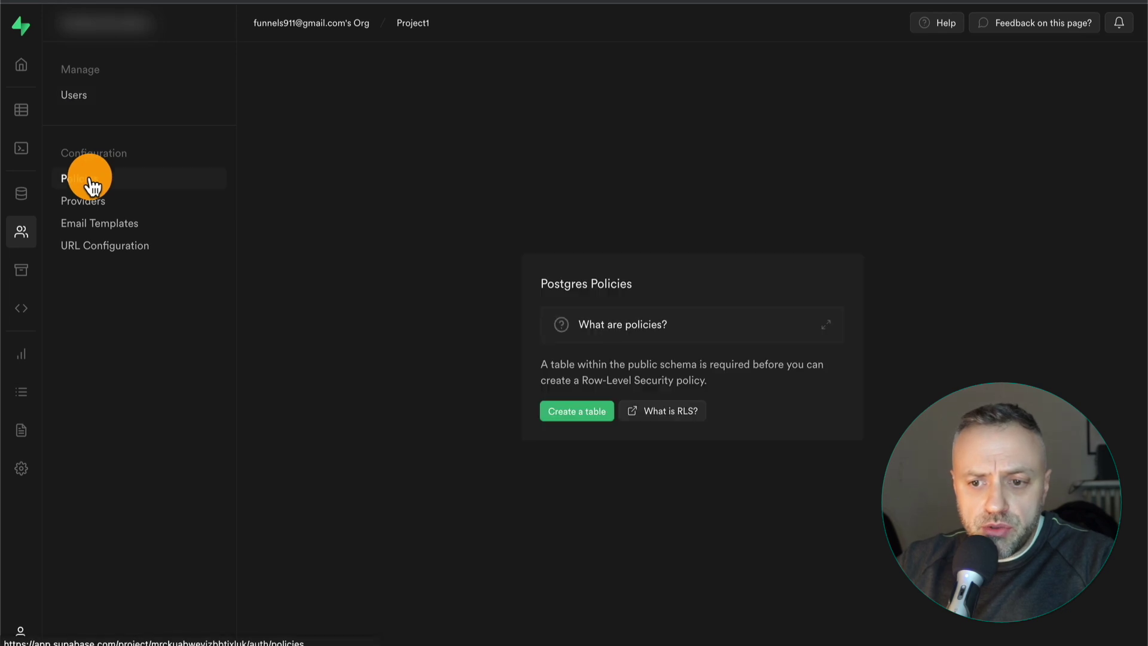
pyautogui.click(91, 202)
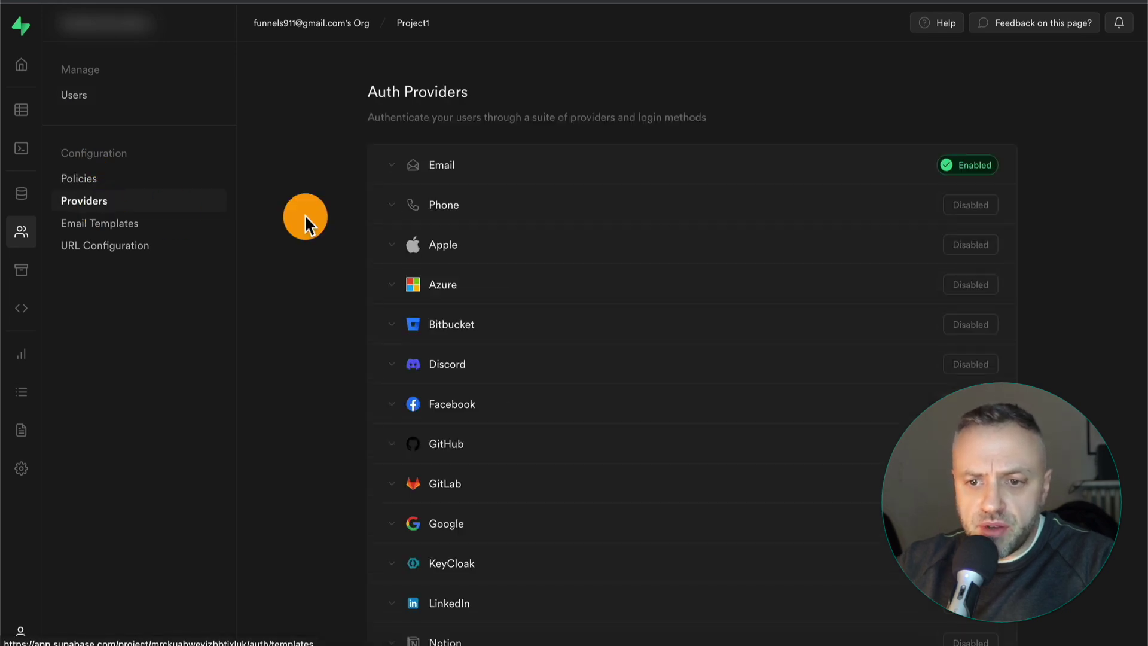
pyautogui.scroll(-5, 493, 239)
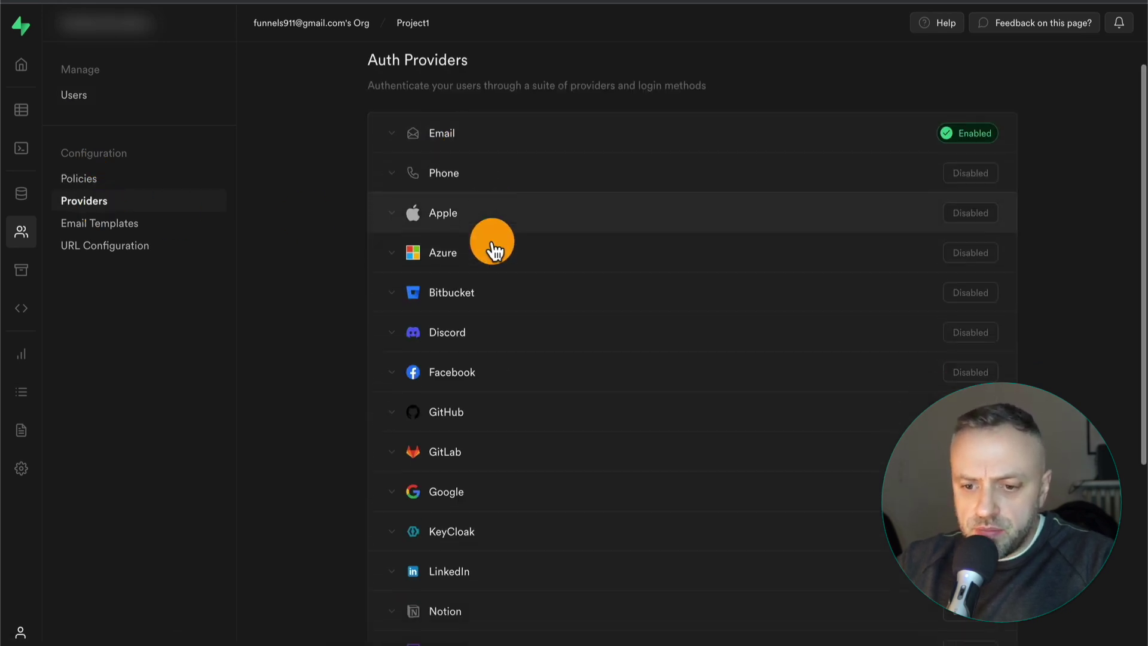
pyautogui.scroll(5, 486, 246)
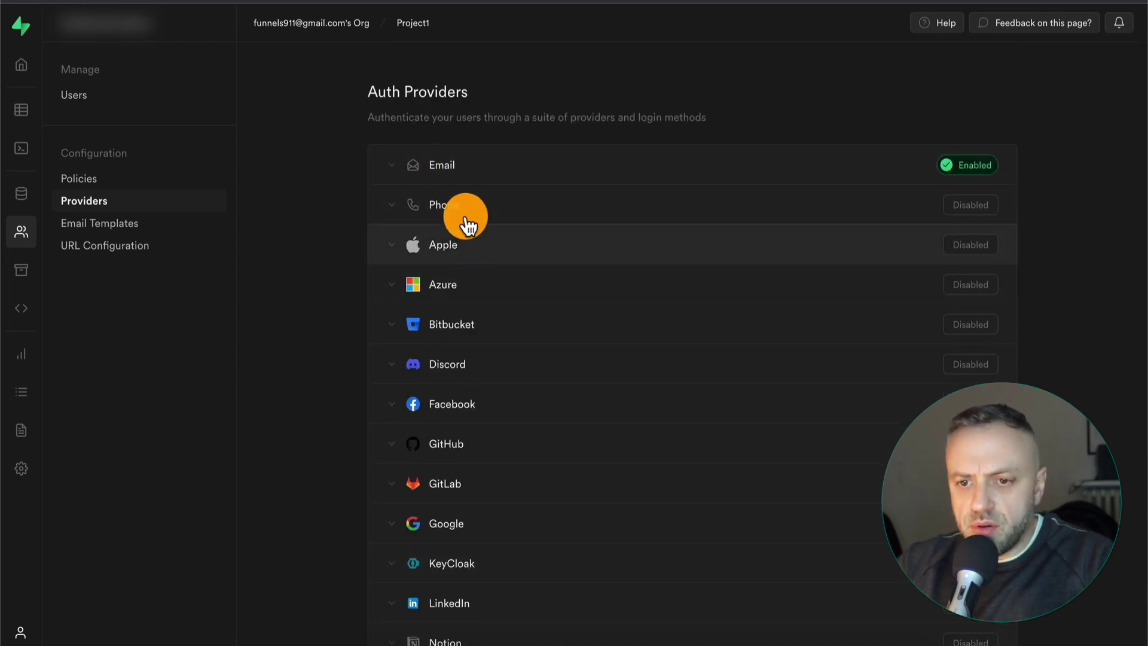
pyautogui.scroll(-2, 476, 275)
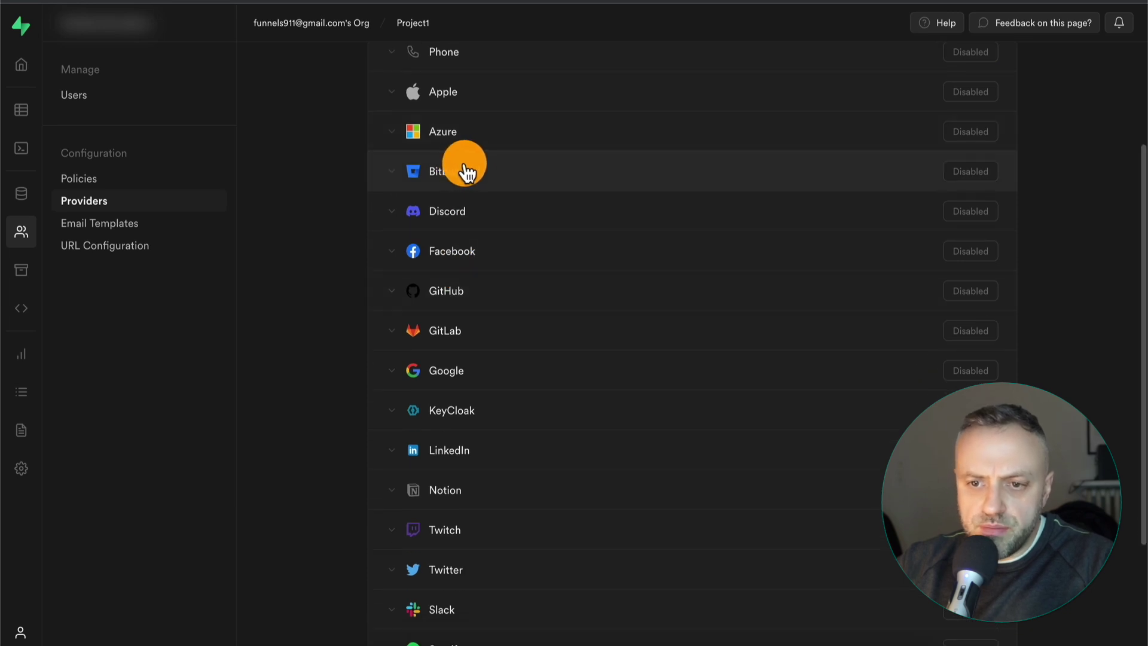
pyautogui.scroll(-2, 557, 371)
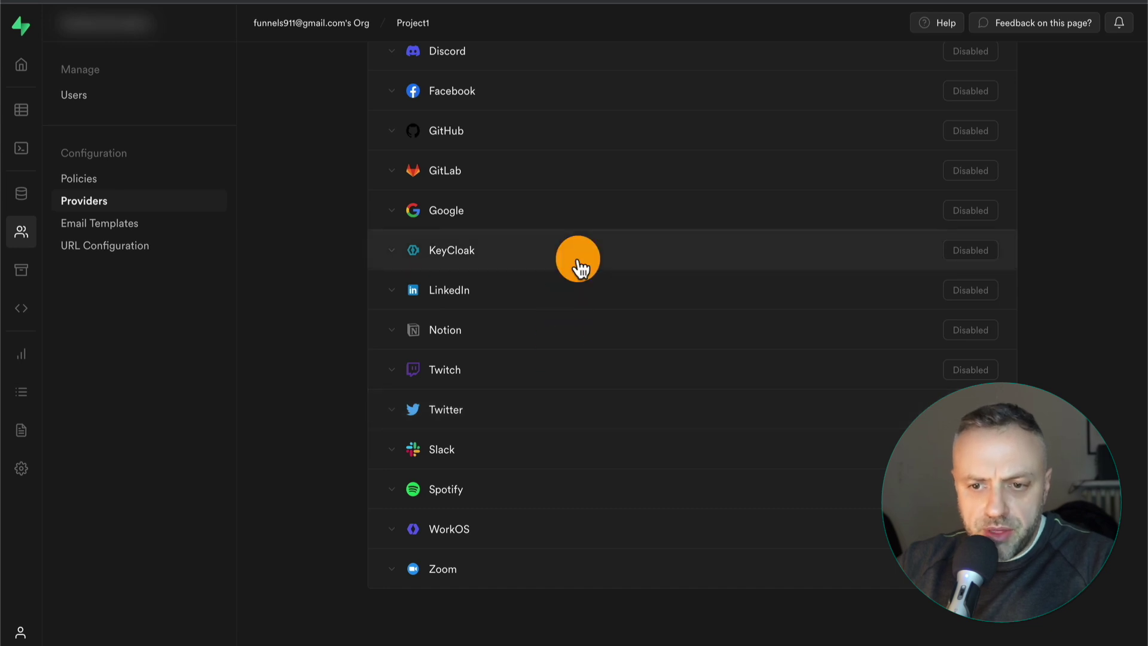
pyautogui.click(125, 224)
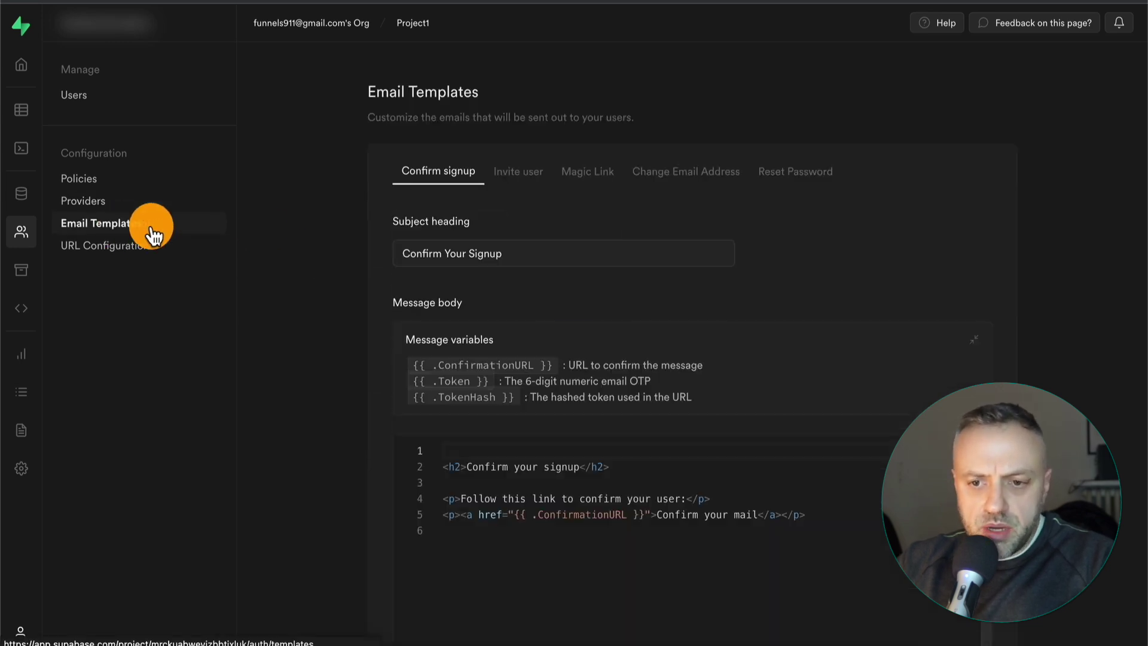
pyautogui.click(118, 247)
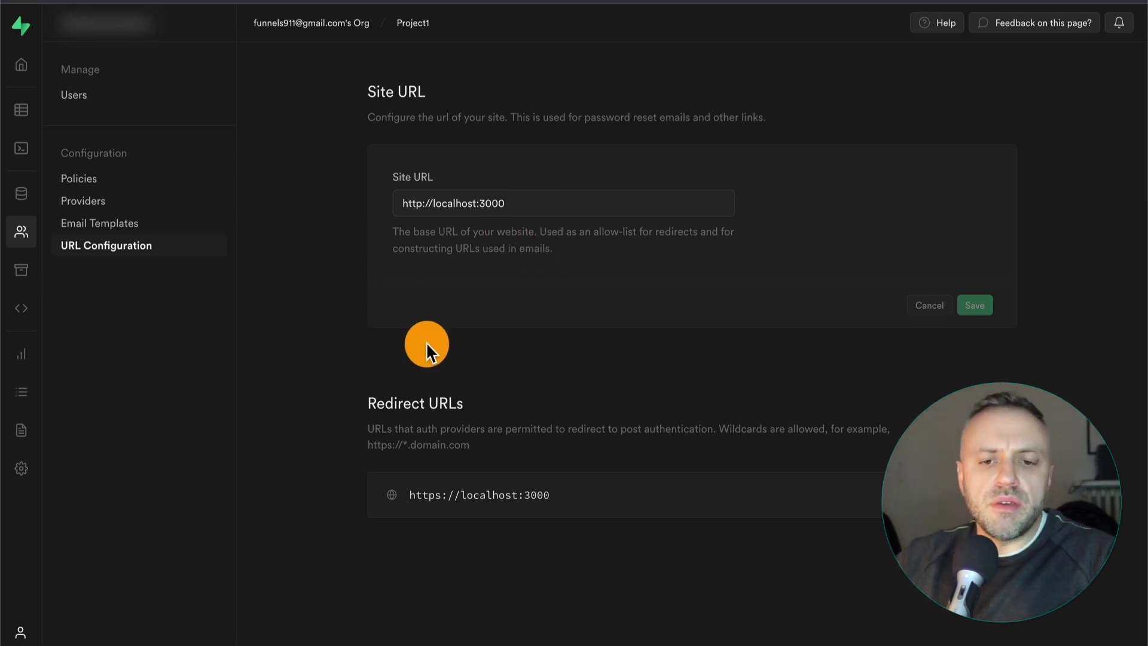
# - View the storage and edge functions sections, and return to the project's home page
pyautogui.click(24, 270)
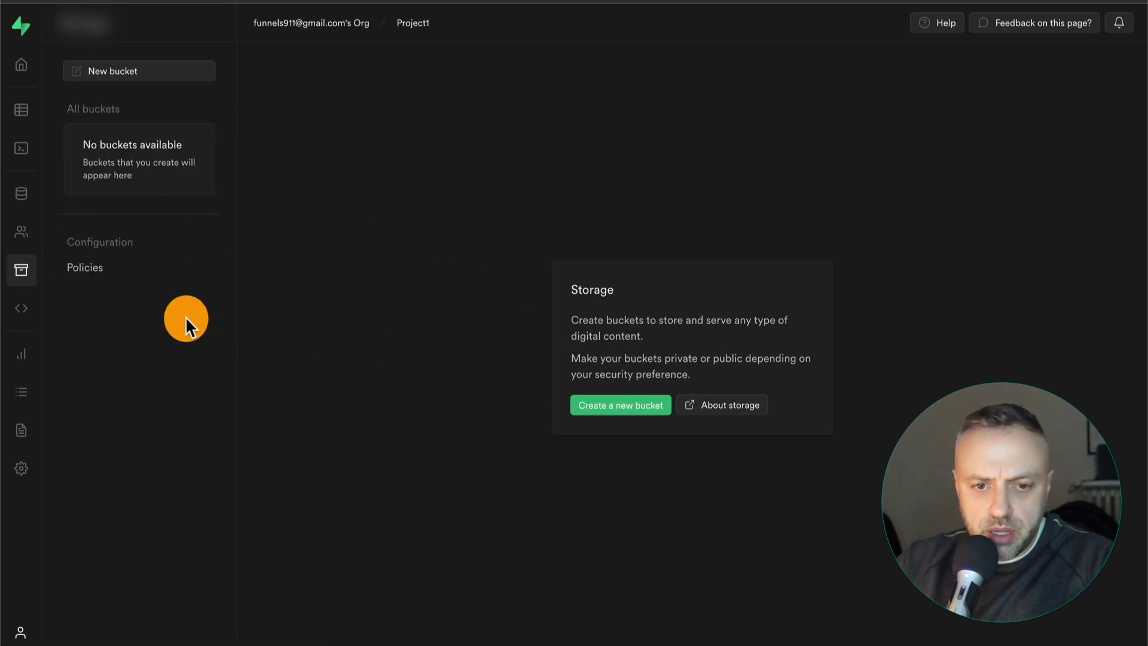
pyautogui.click(25, 308)
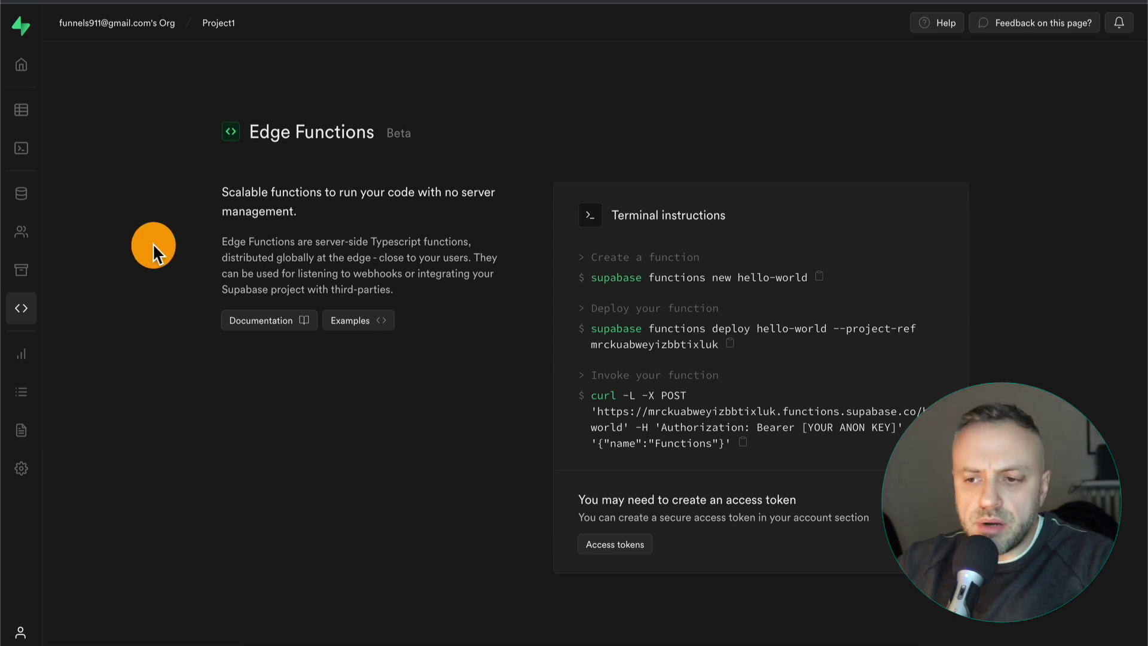
pyautogui.click(34, 78)
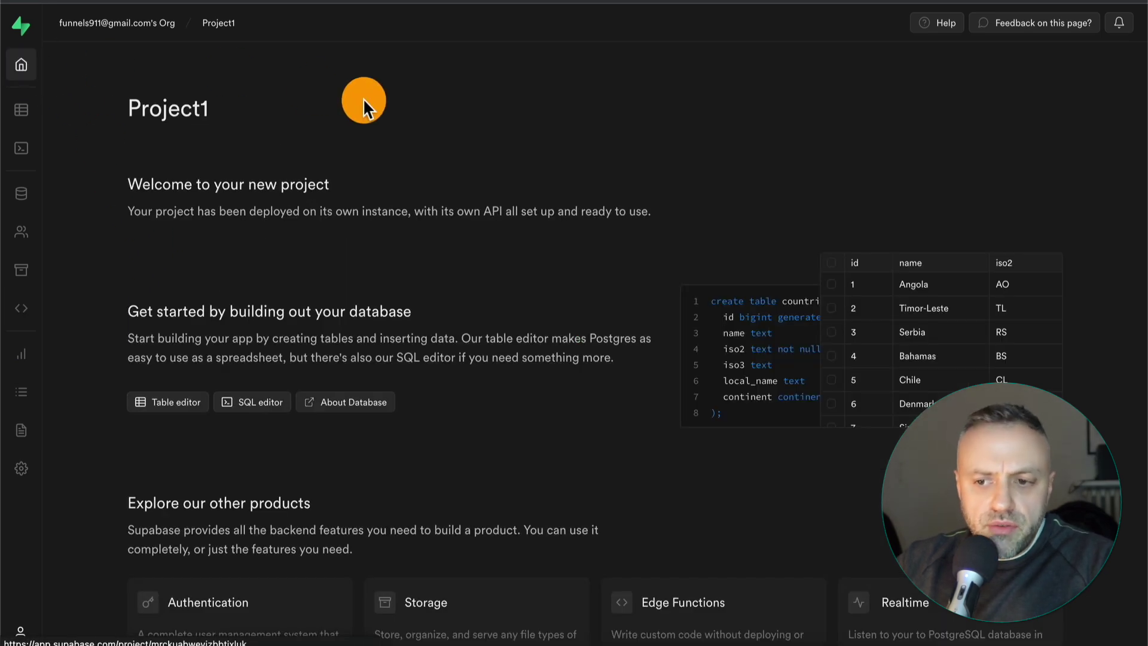
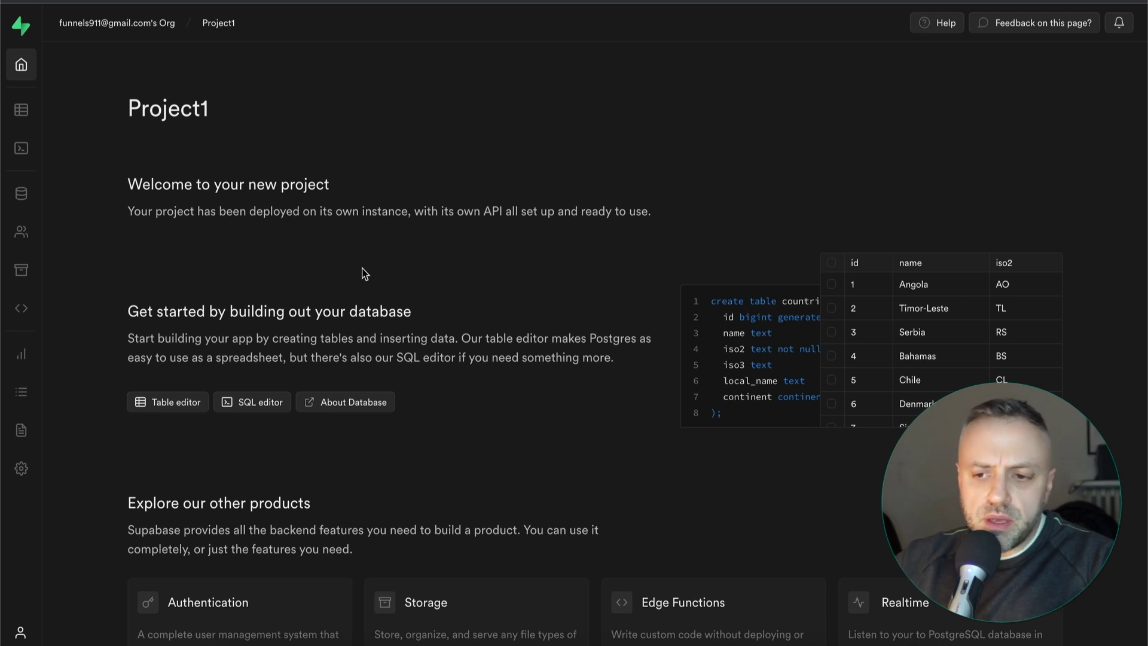
# - Start a new table in the public schema and name it todo
pyautogui.click(24, 111)
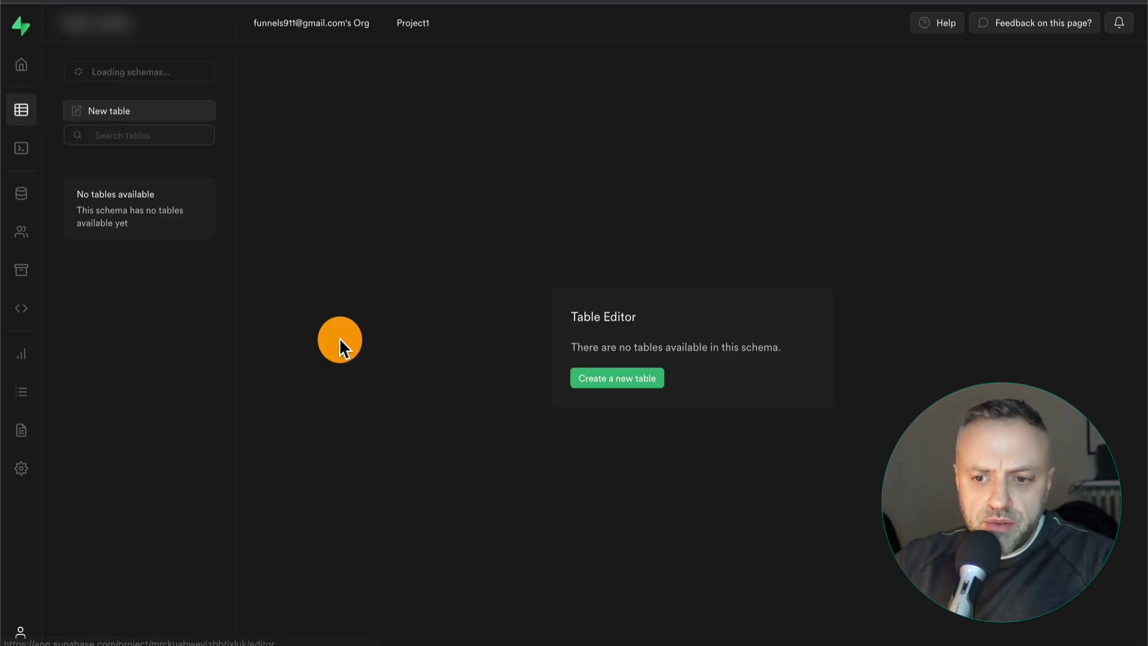
pyautogui.click(619, 378)
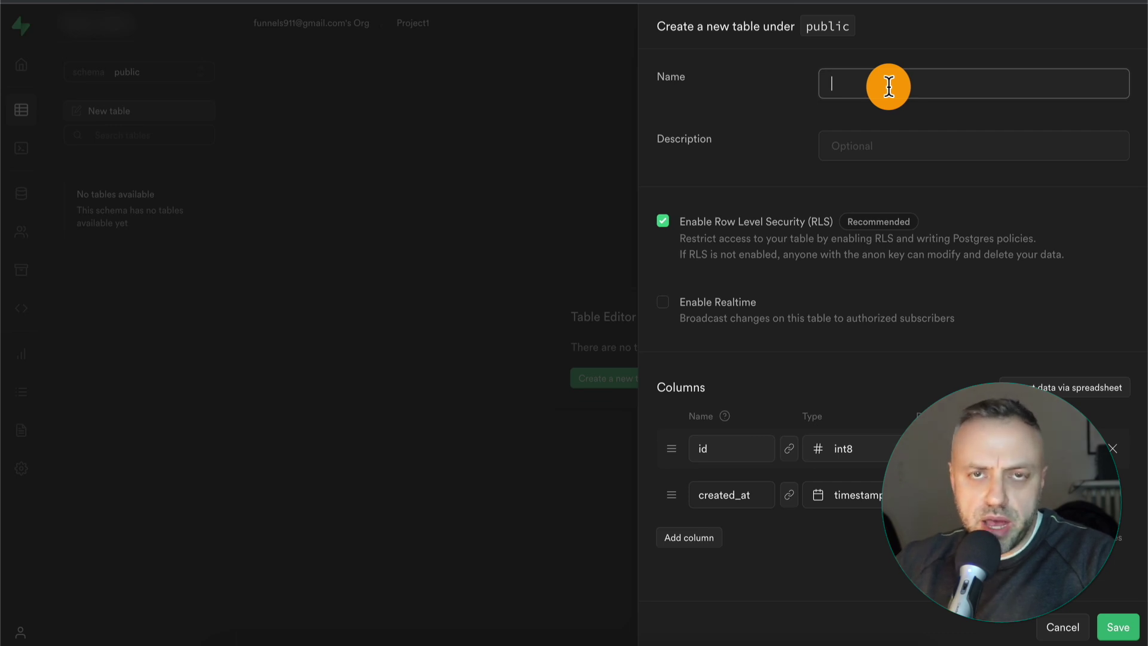
pyautogui.write('todo')
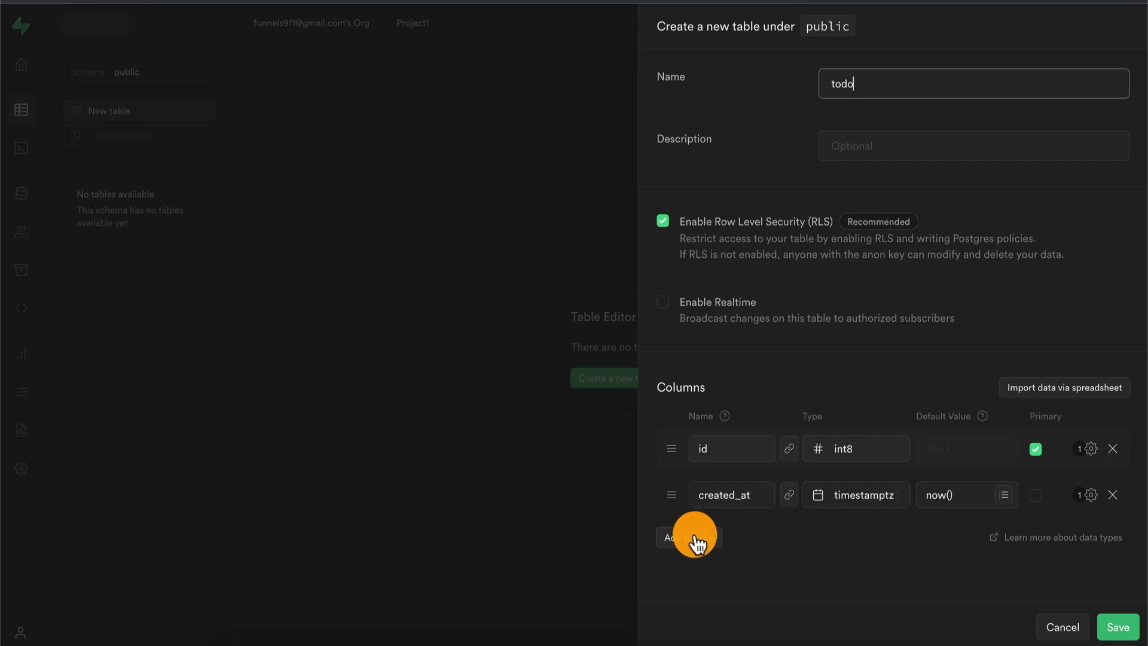
# - Add two columns to the todo table, naming the first one task and giving it the text type
pyautogui.click(697, 542)
pyautogui.click(694, 573)
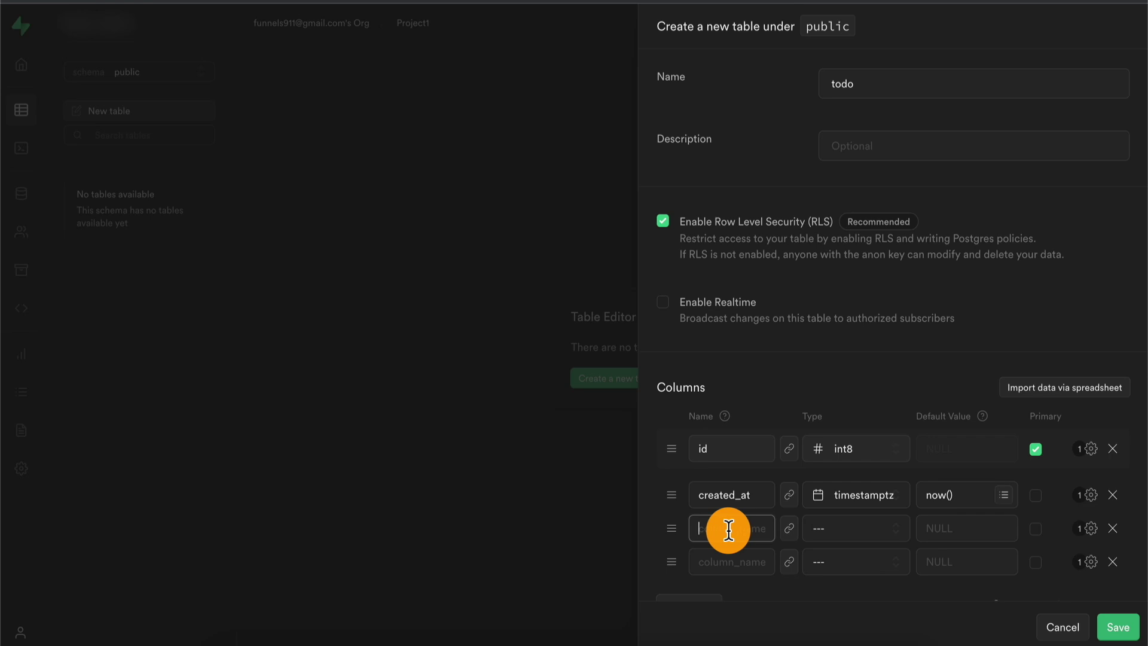
pyautogui.write('name')
pyautogui.press('BackSpace')
pyautogui.press('BackSpace')
pyautogui.press('BackSpace')
pyautogui.press('BackSpace')
pyautogui.write('task')
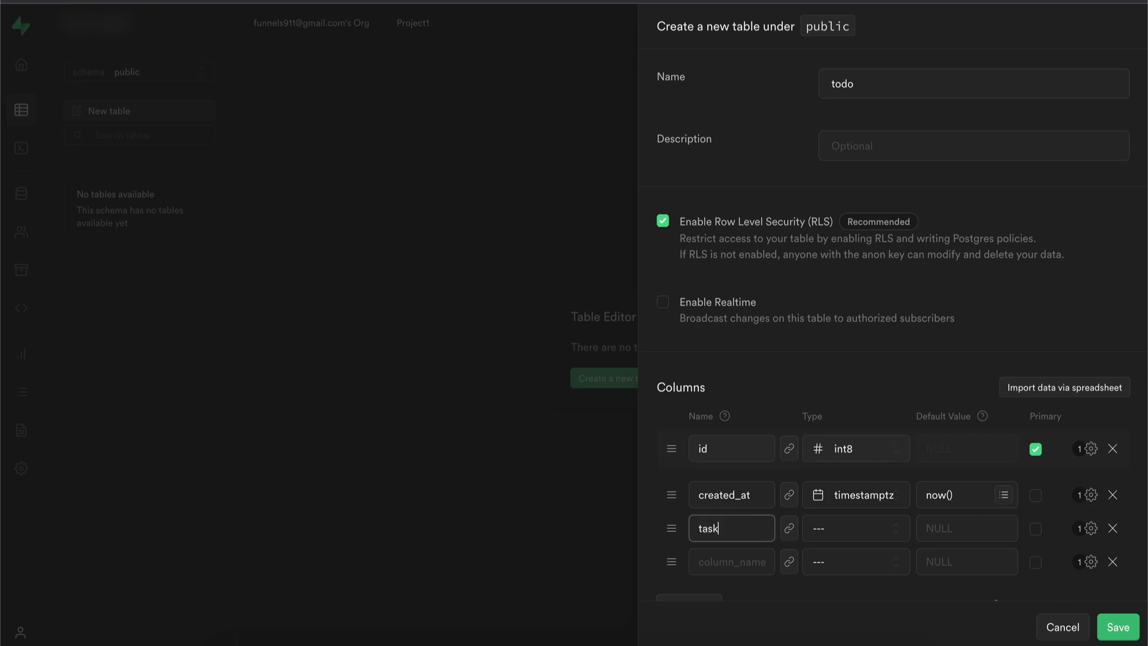
pyautogui.click(851, 542)
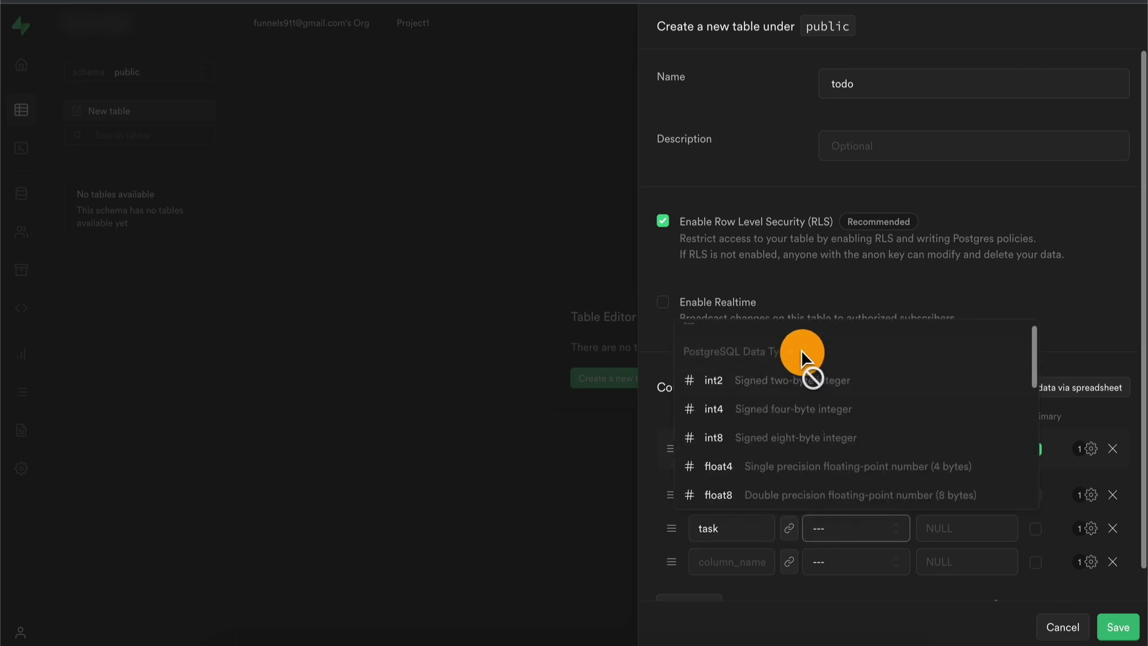
pyautogui.scroll(-3, 776, 369)
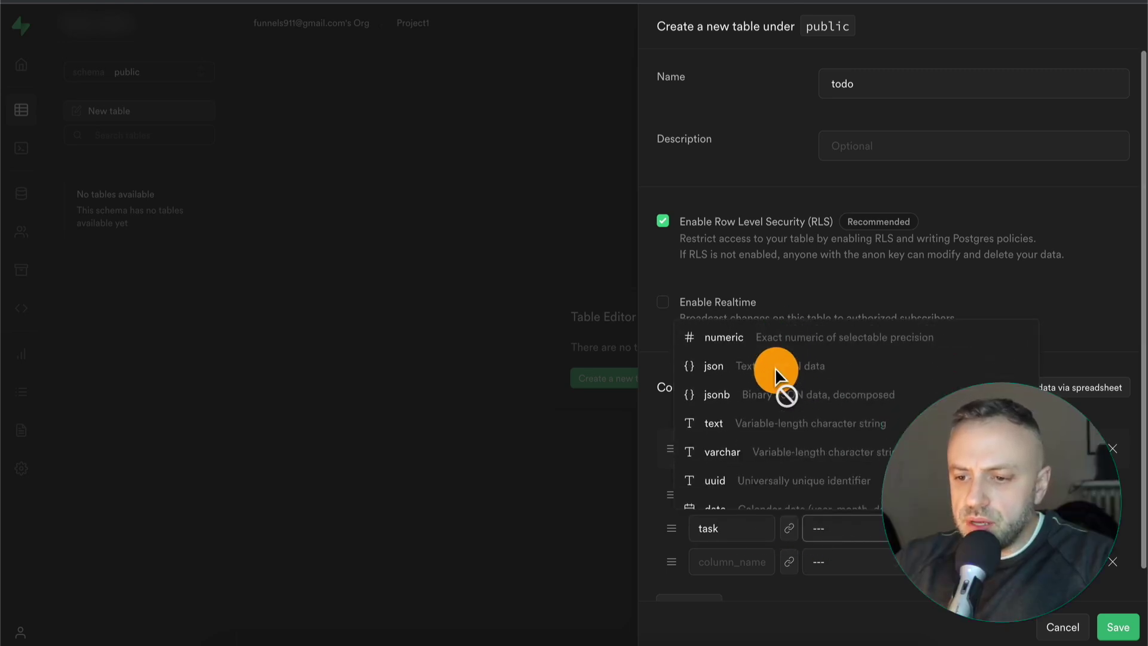
pyautogui.scroll(-3, 775, 369)
pyautogui.click(798, 427)
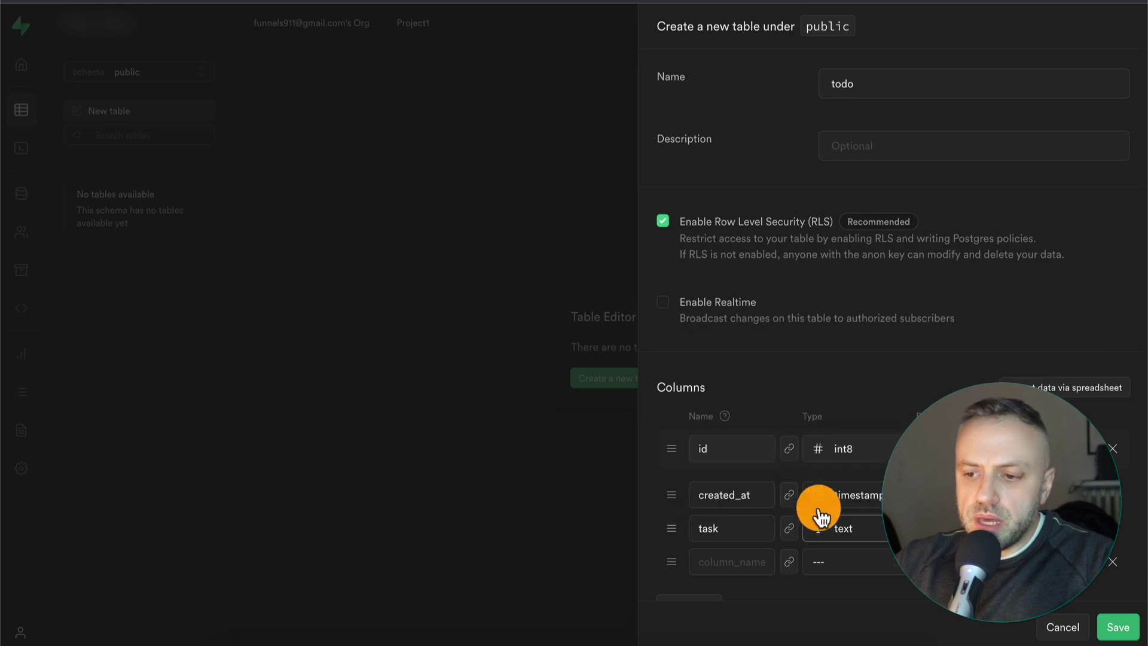
# - Name the remaining blank column done and set its type to bool
pyautogui.click(735, 564)
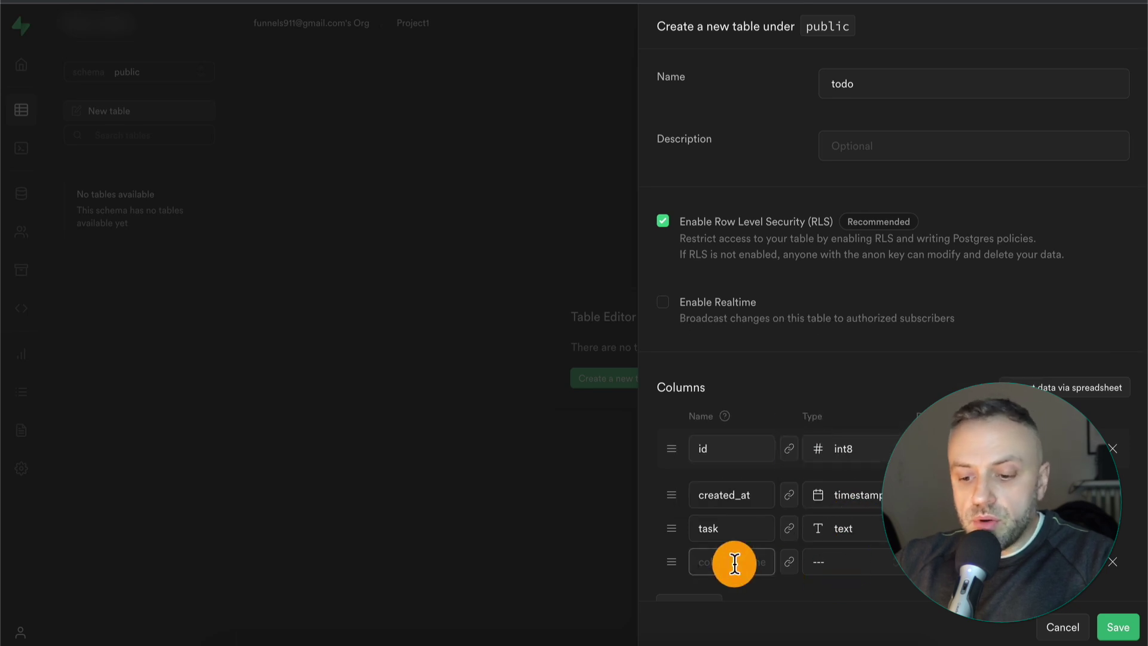
pyautogui.write('done')
pyautogui.click(837, 562)
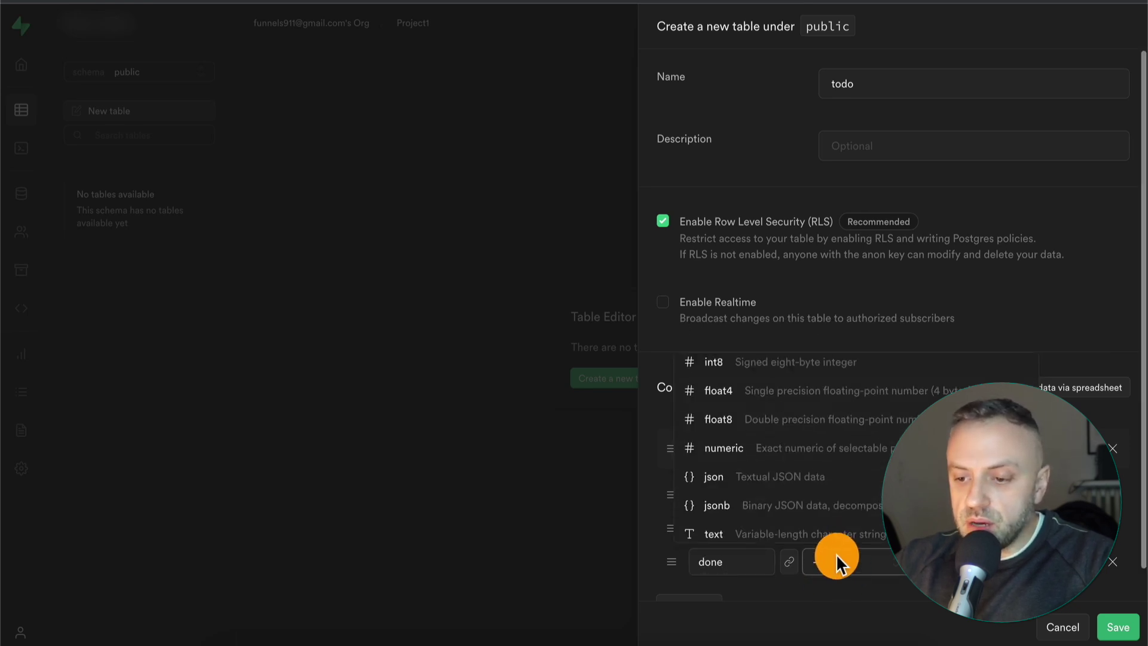
pyautogui.scroll(-5, 815, 457)
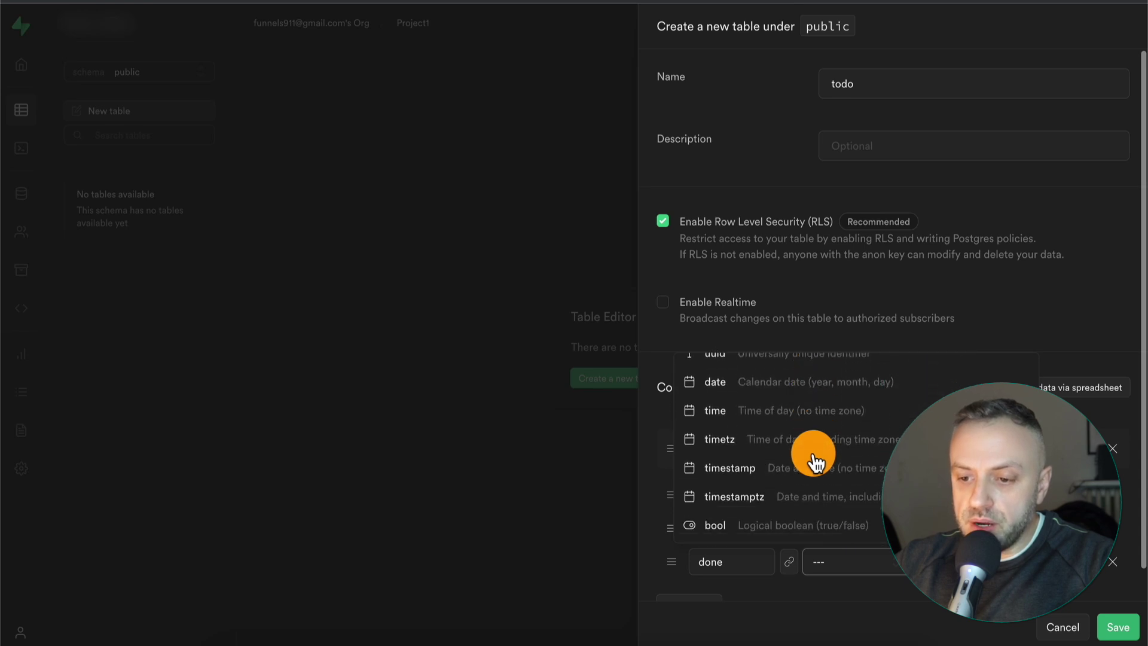
pyautogui.click(807, 525)
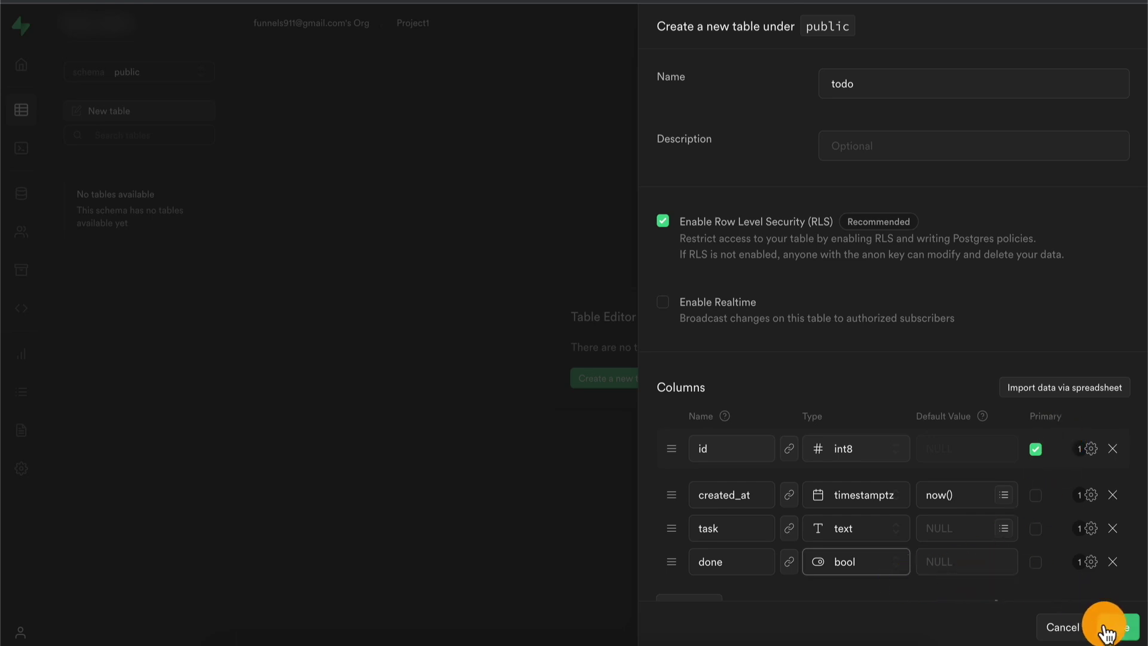
# - Save the todo table and insert a row with task "finish work" and done set to false
pyautogui.click(1109, 628)
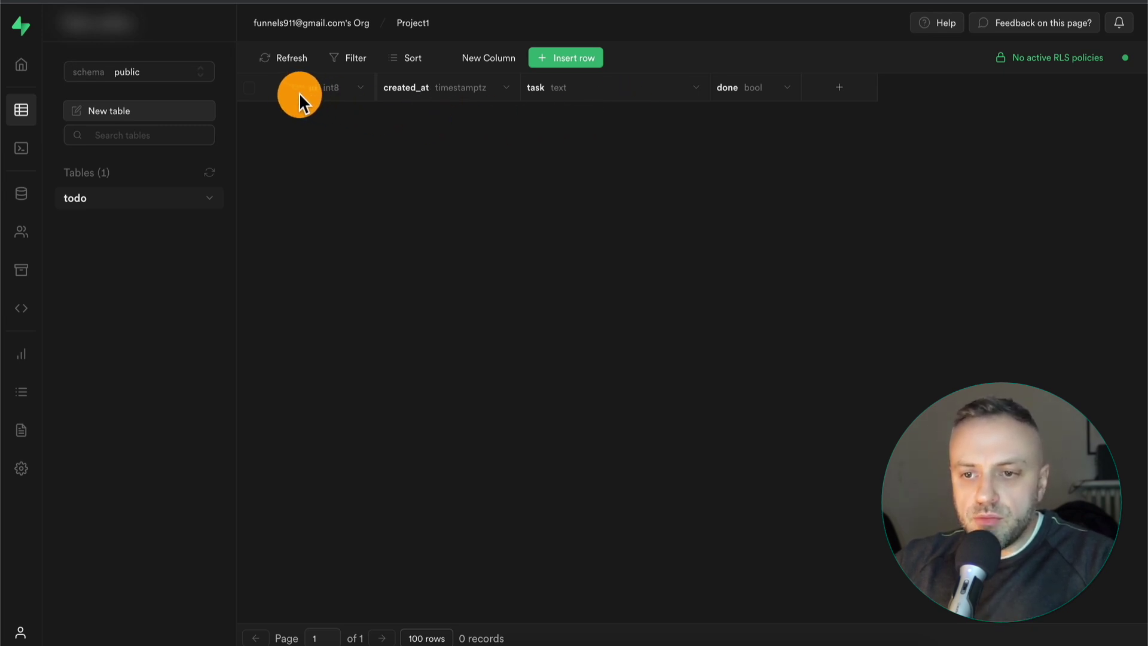
pyautogui.click(575, 62)
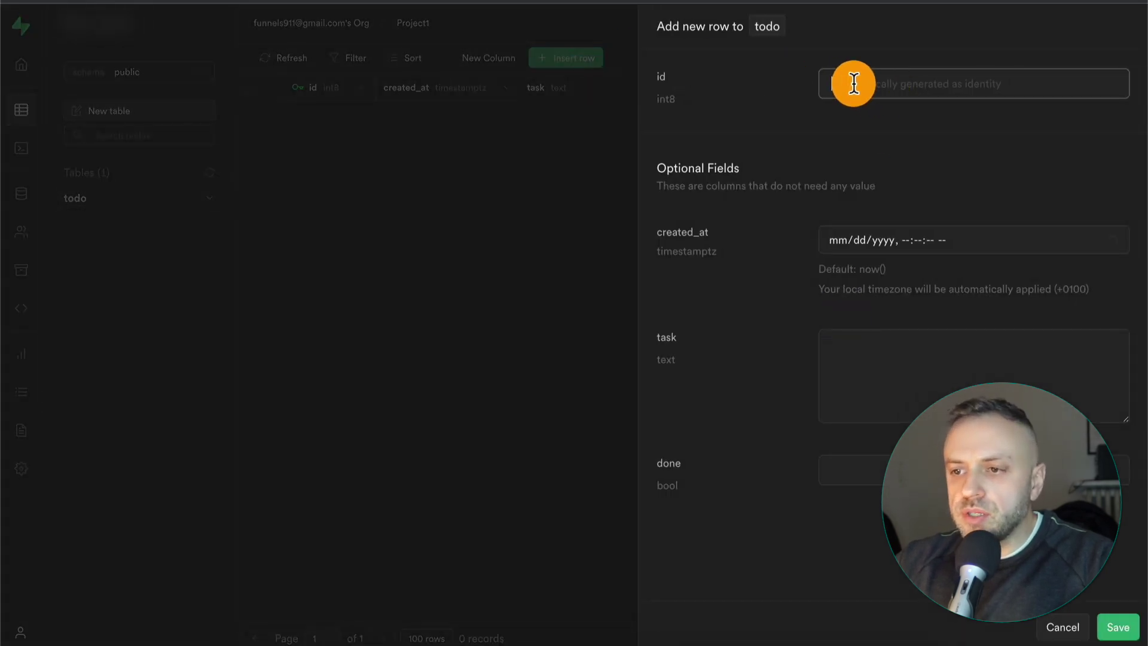
pyautogui.click(965, 89)
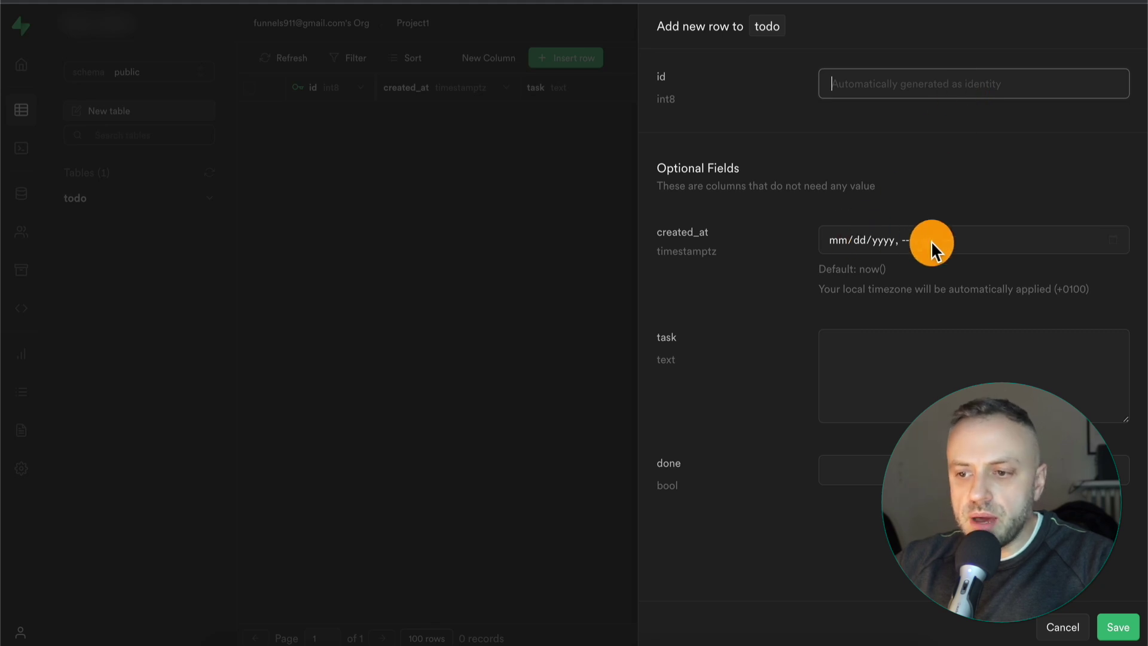
pyautogui.click(887, 376)
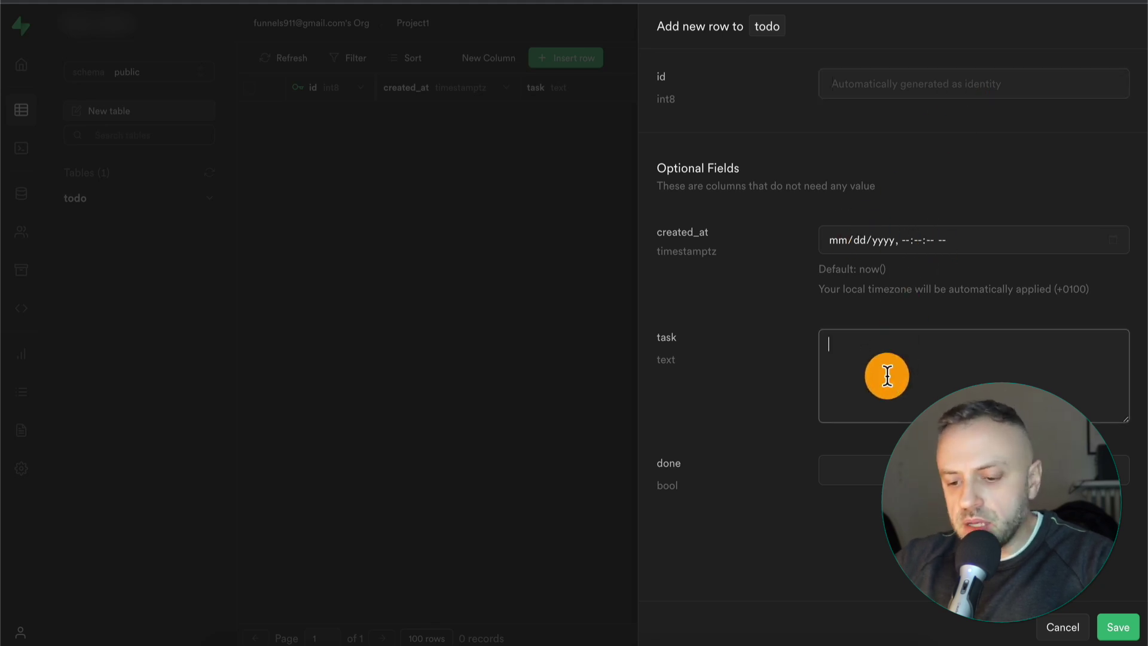
pyautogui.write('fi')
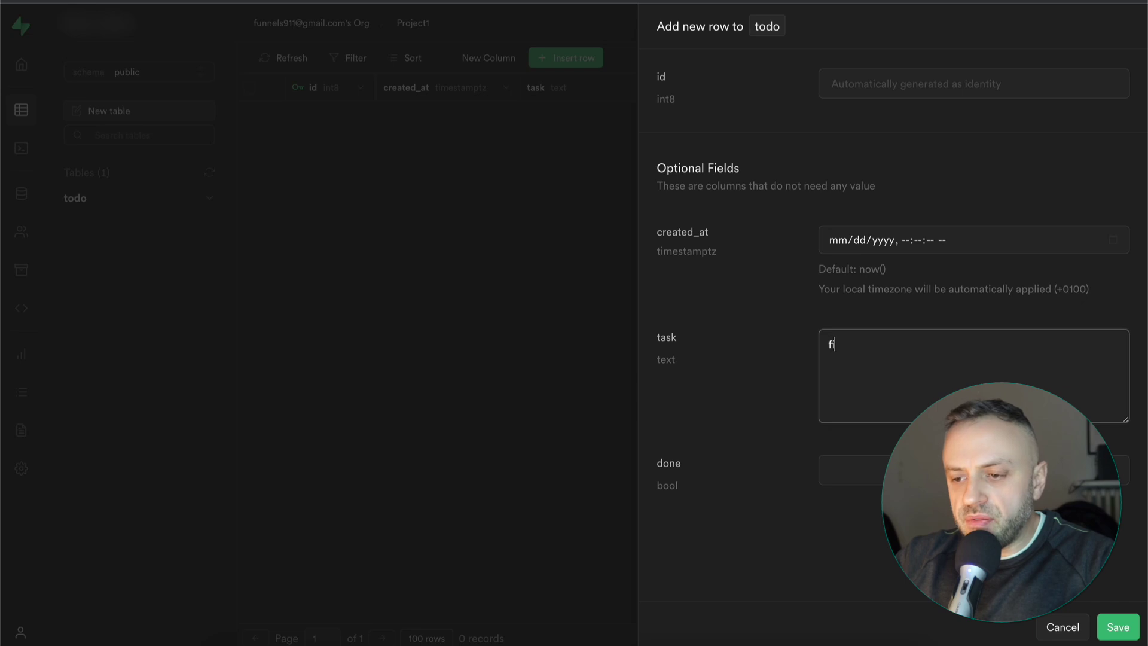
pyautogui.write('nish work')
pyautogui.click(884, 461)
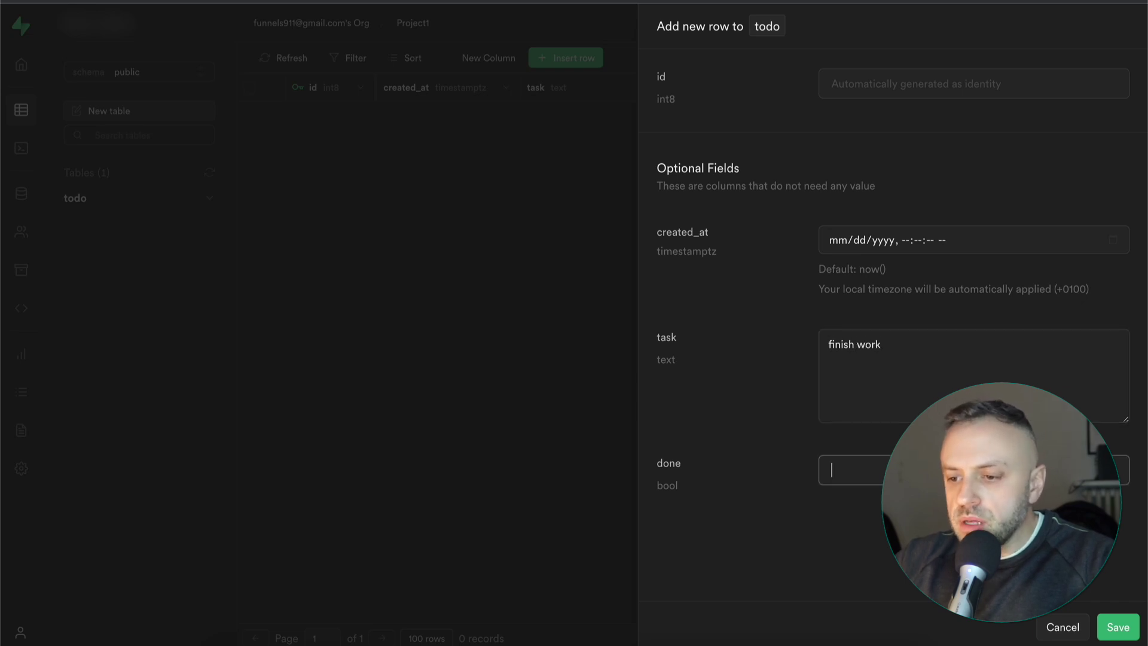
pyautogui.write('false')
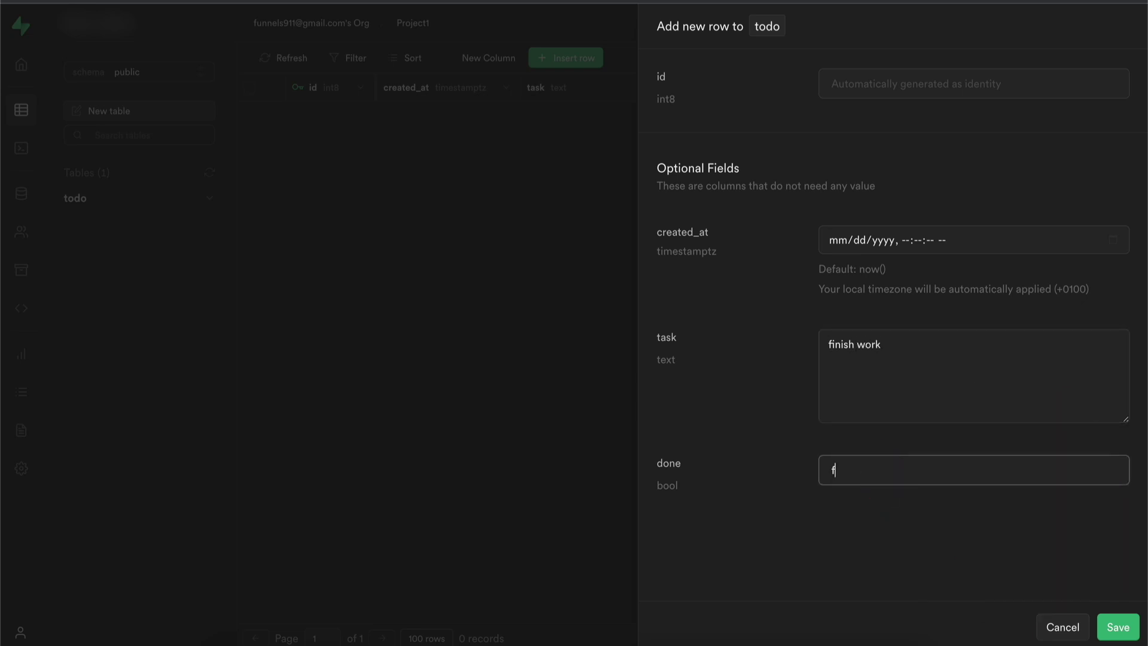
pyautogui.click(1122, 634)
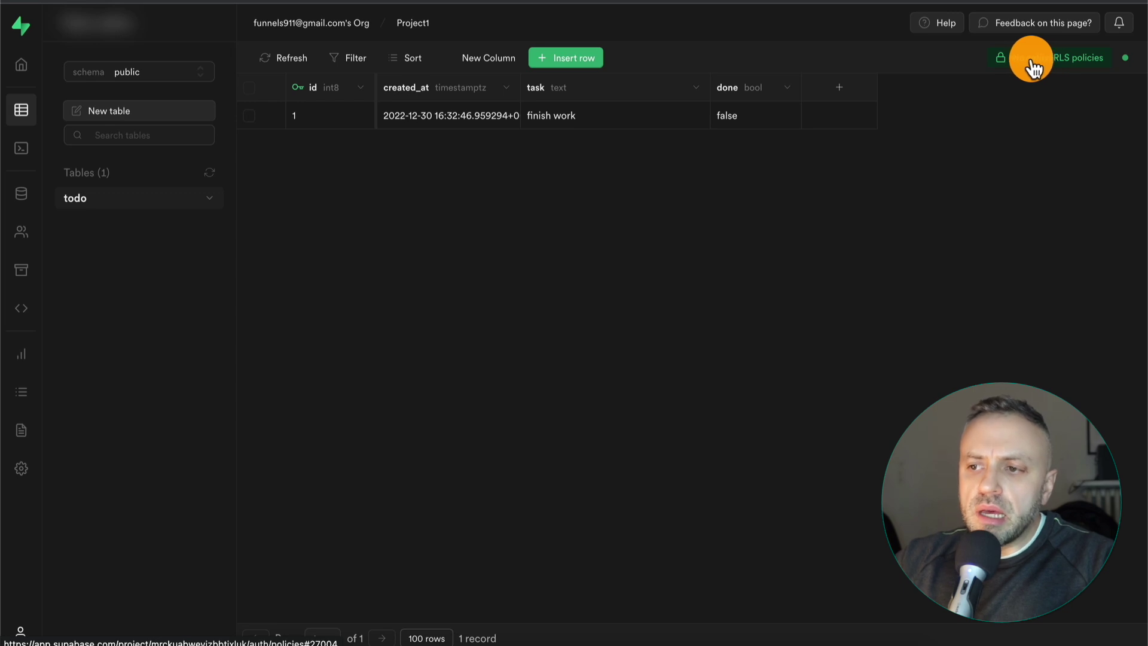
# - Start a from-scratch RLS policy on the todo table that allows ALL operations, with the USING expression true
pyautogui.click(1068, 69)
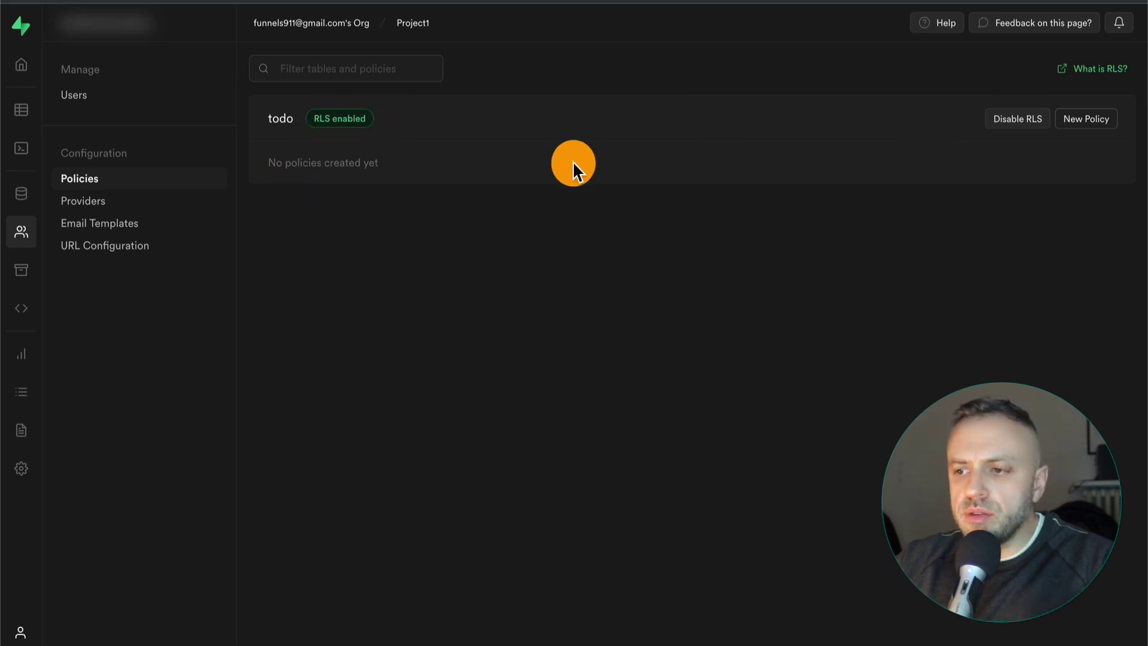
pyautogui.click(1094, 126)
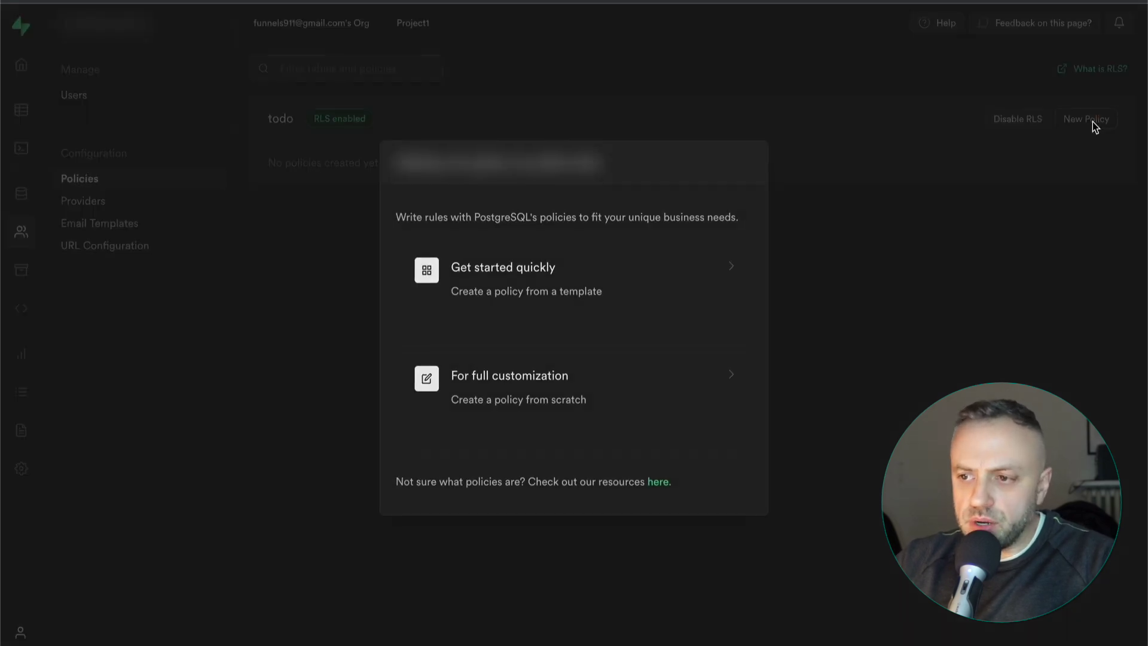
pyautogui.click(539, 402)
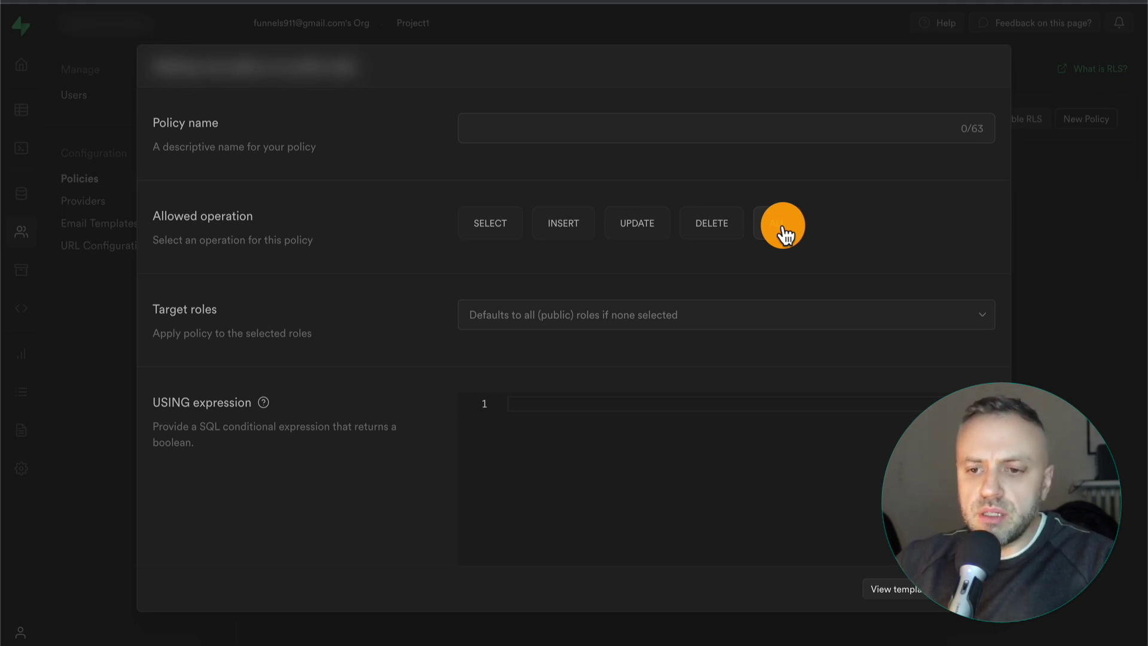
pyautogui.click(782, 231)
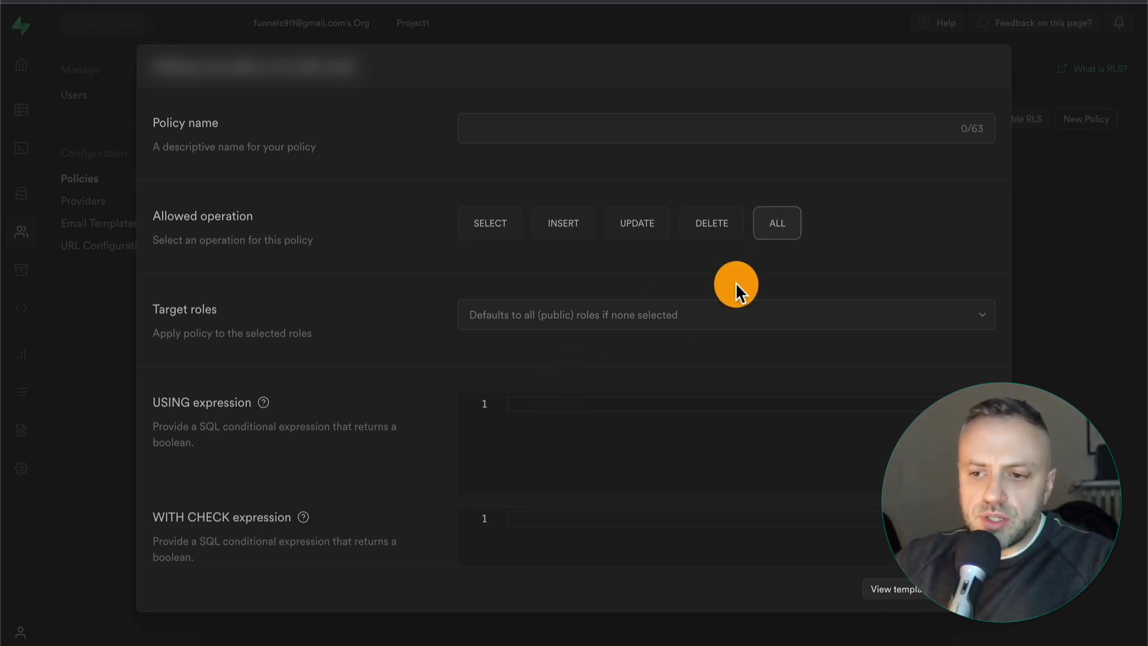
pyautogui.click(511, 429)
pyautogui.write('true')
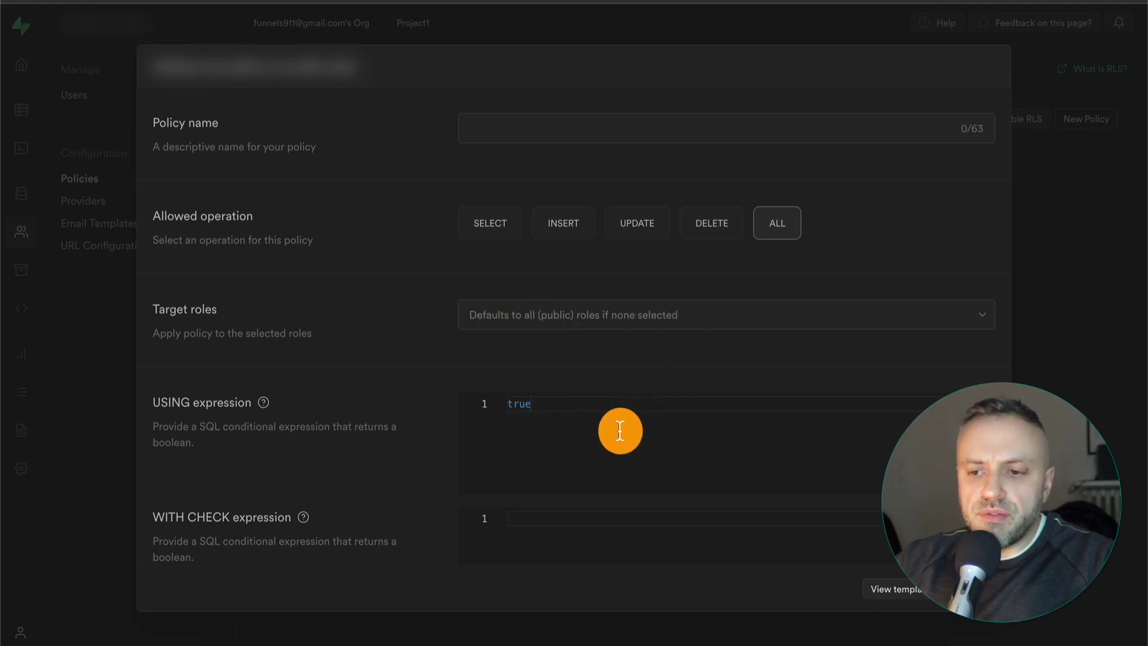
# - Name the policy all_access, then review and save it
pyautogui.click(589, 127)
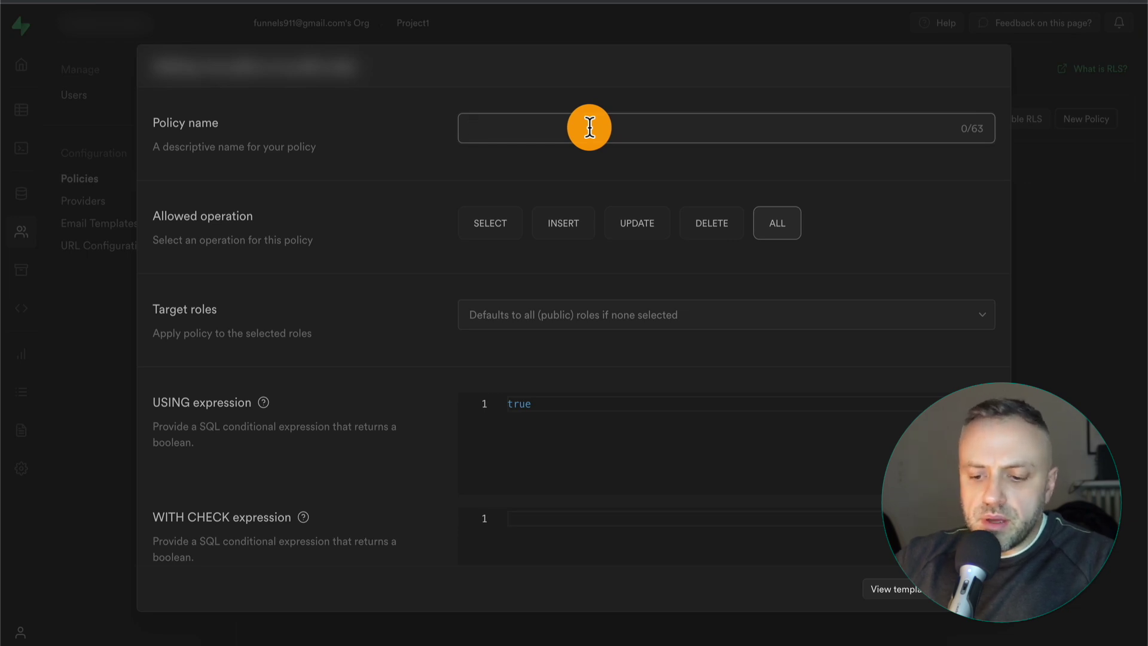
pyautogui.write('all_access')
pyautogui.press('Return')
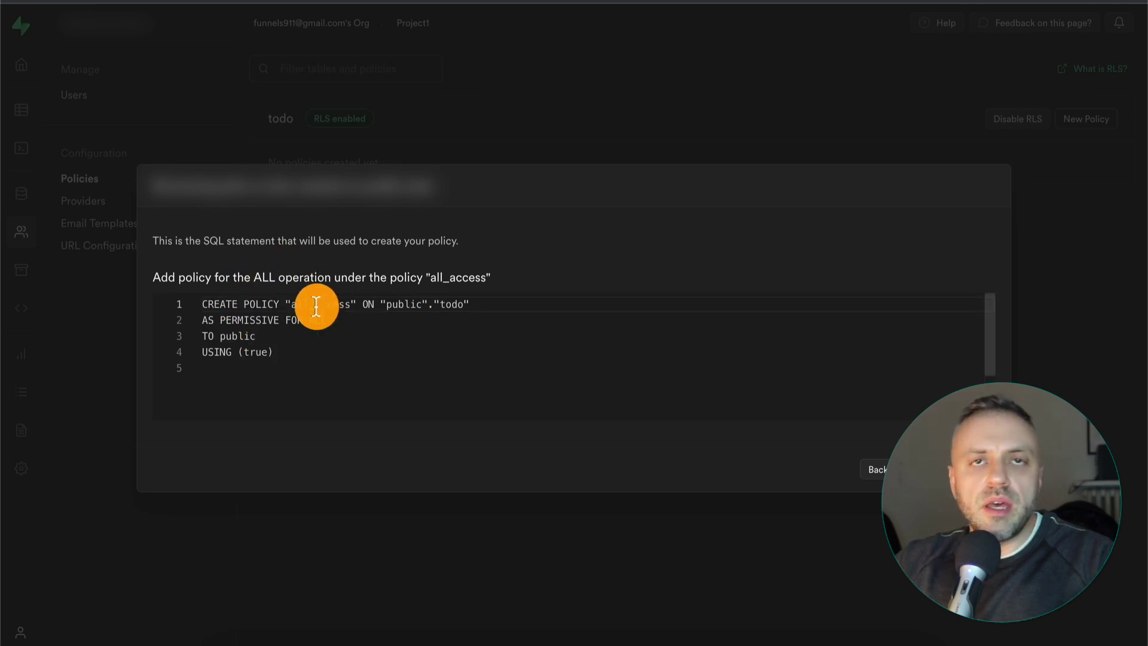
pyautogui.click(964, 469)
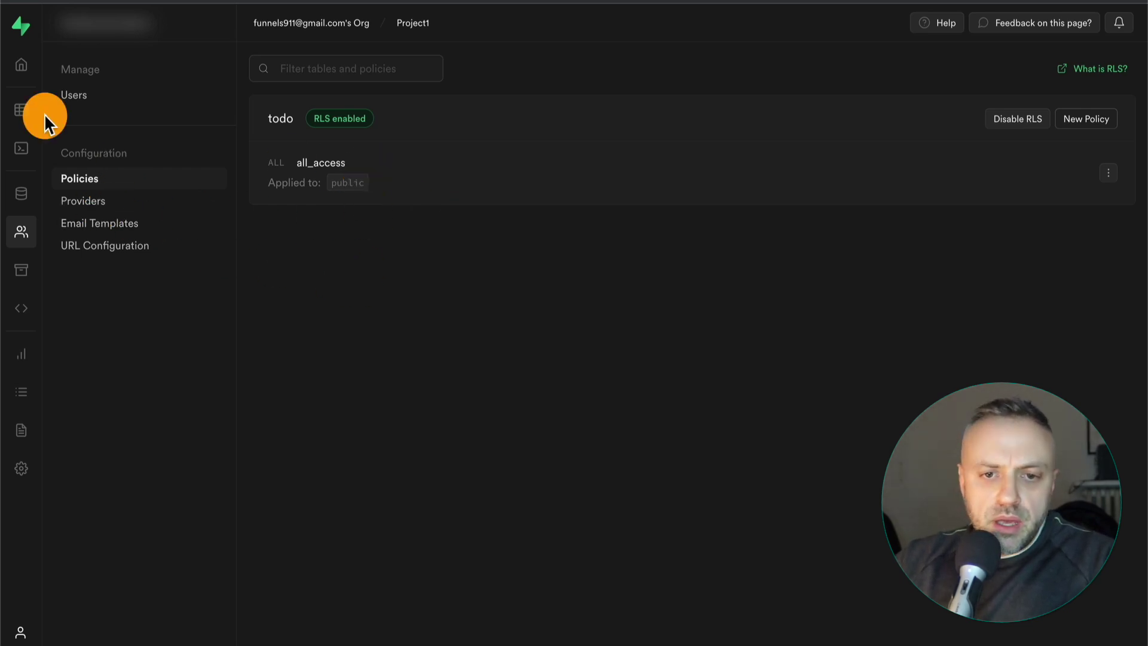
# - Check the todo table's row in the table editor and view its active RLS policy
pyautogui.click(29, 116)
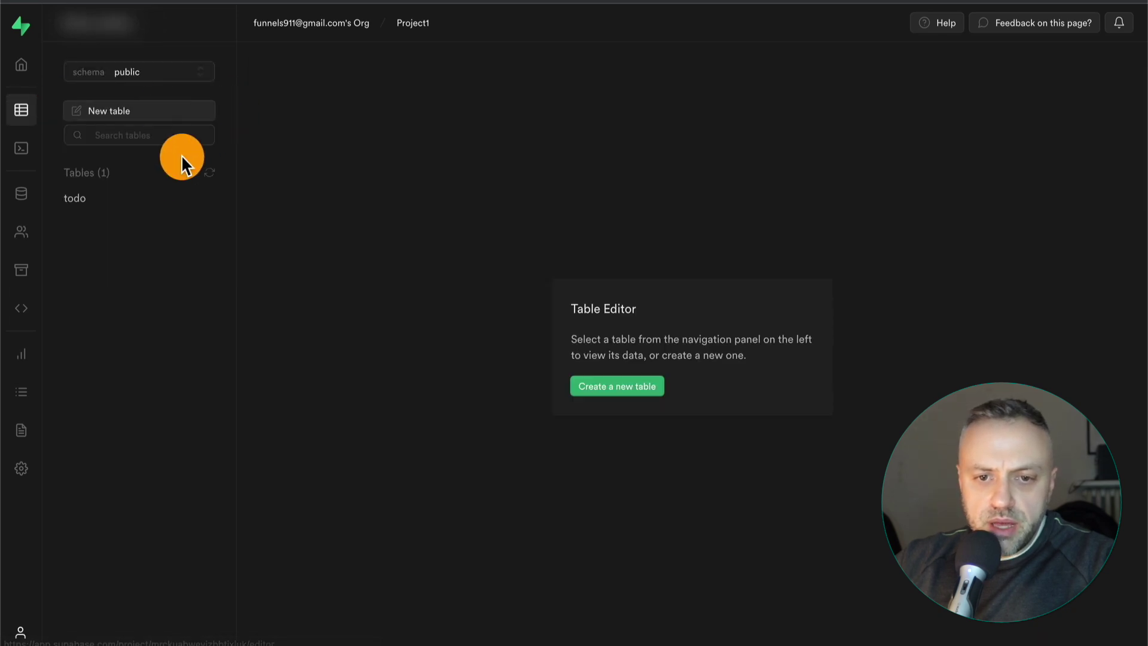
pyautogui.click(104, 201)
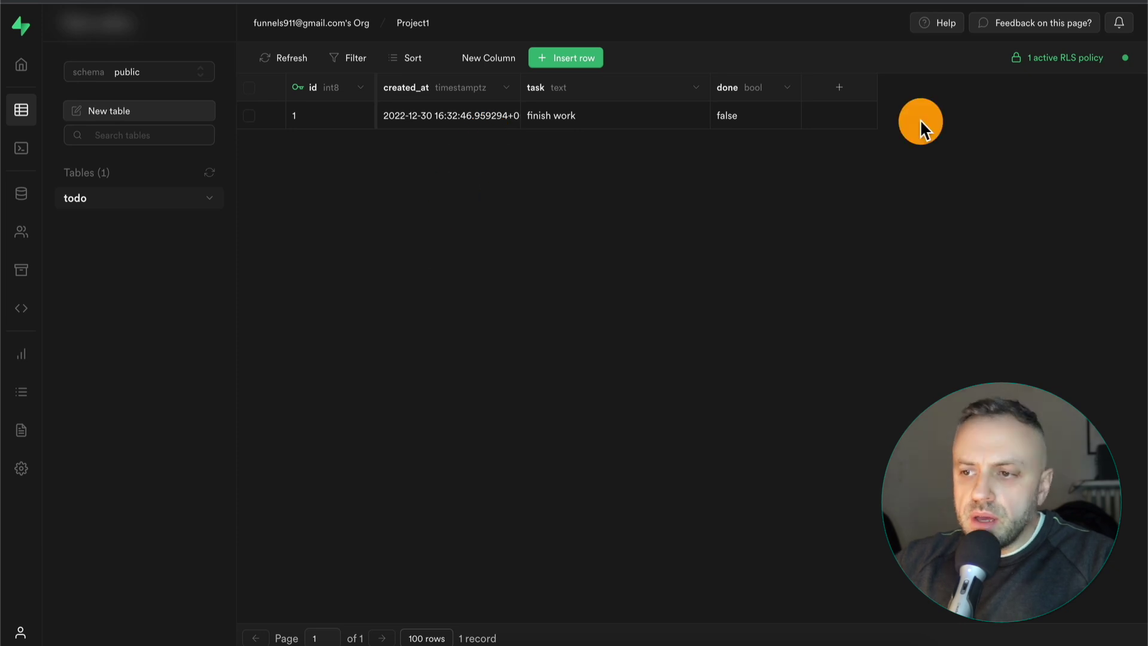
pyautogui.click(1058, 65)
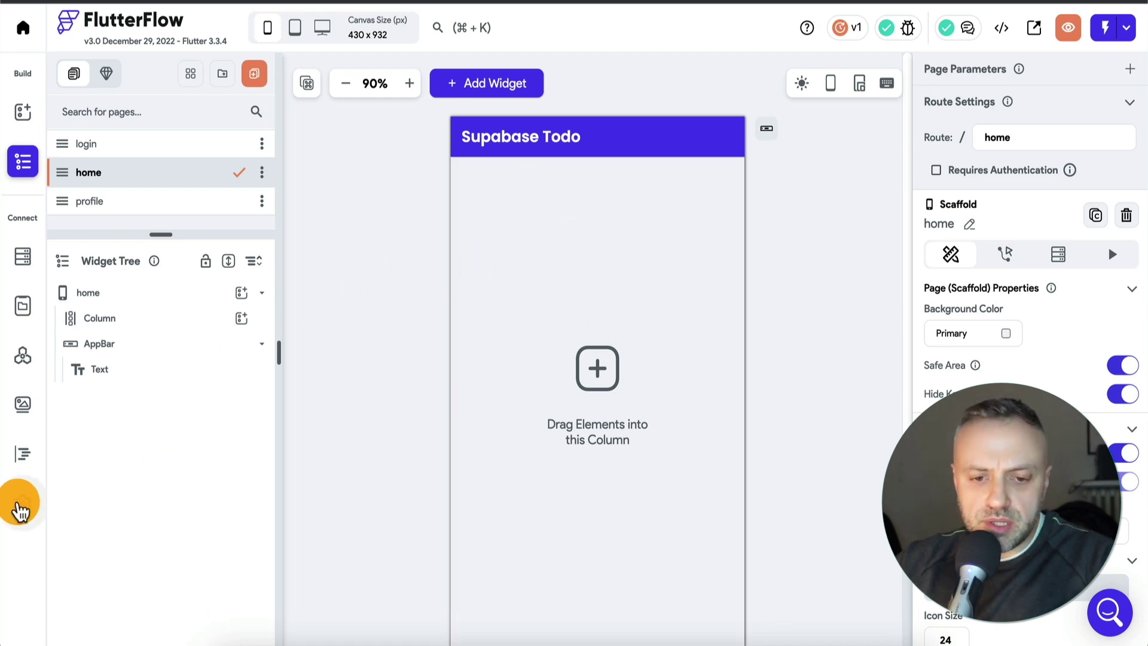
# - Switch to FlutterFlow and enable the Supabase integration in the app settings
pyautogui.click(23, 507)
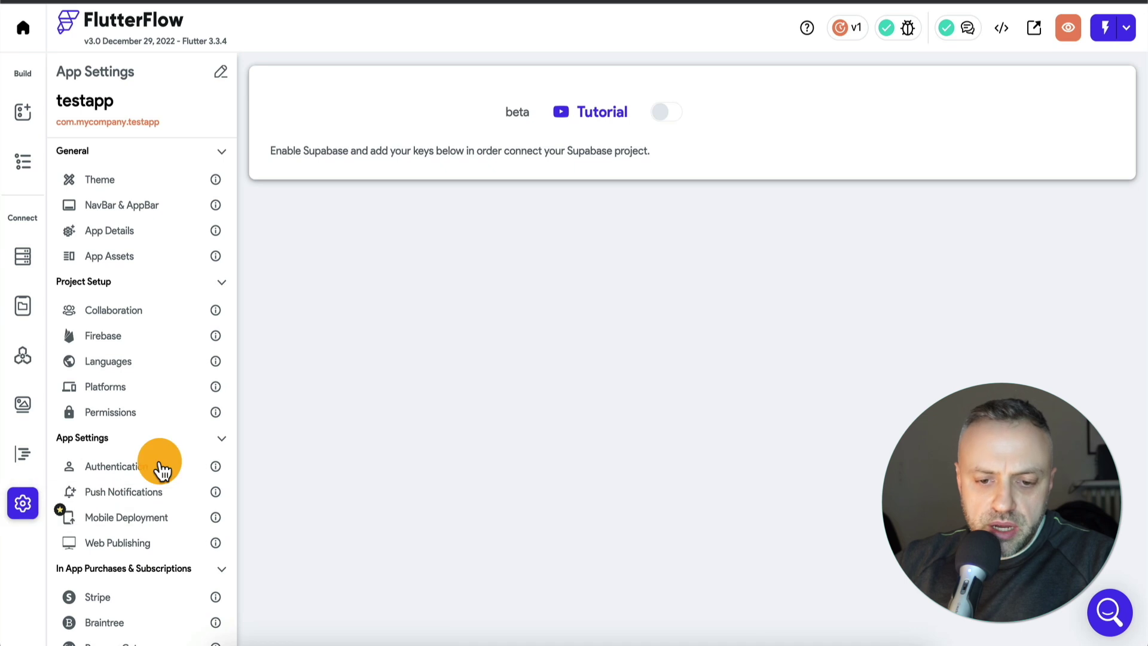
pyautogui.scroll(-5, 159, 467)
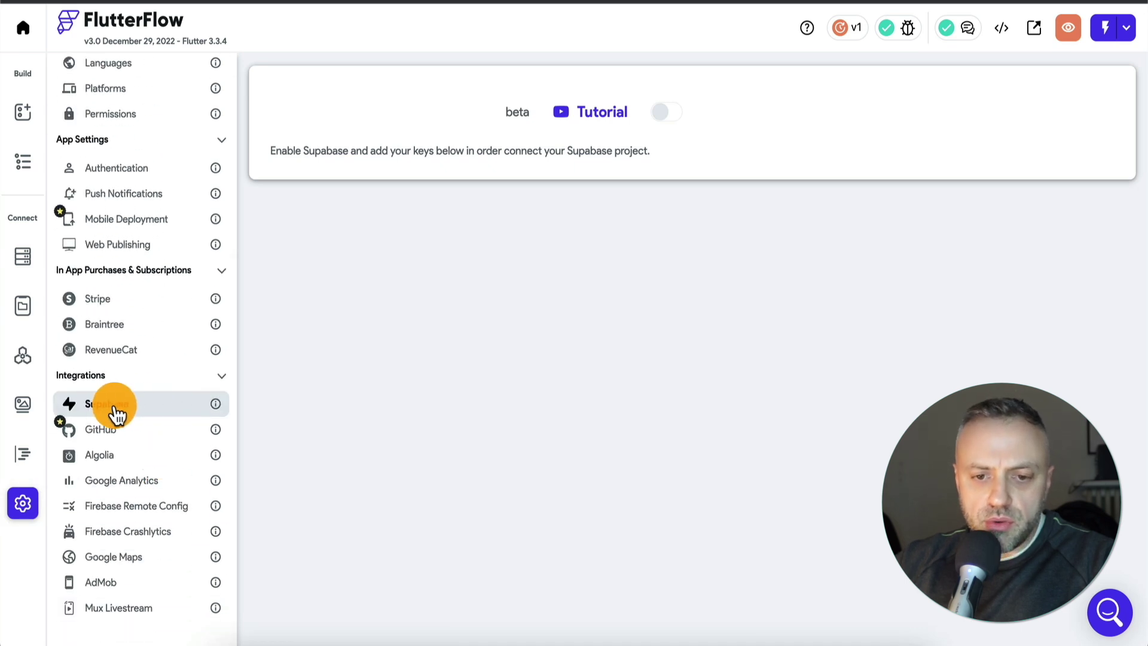
pyautogui.click(664, 114)
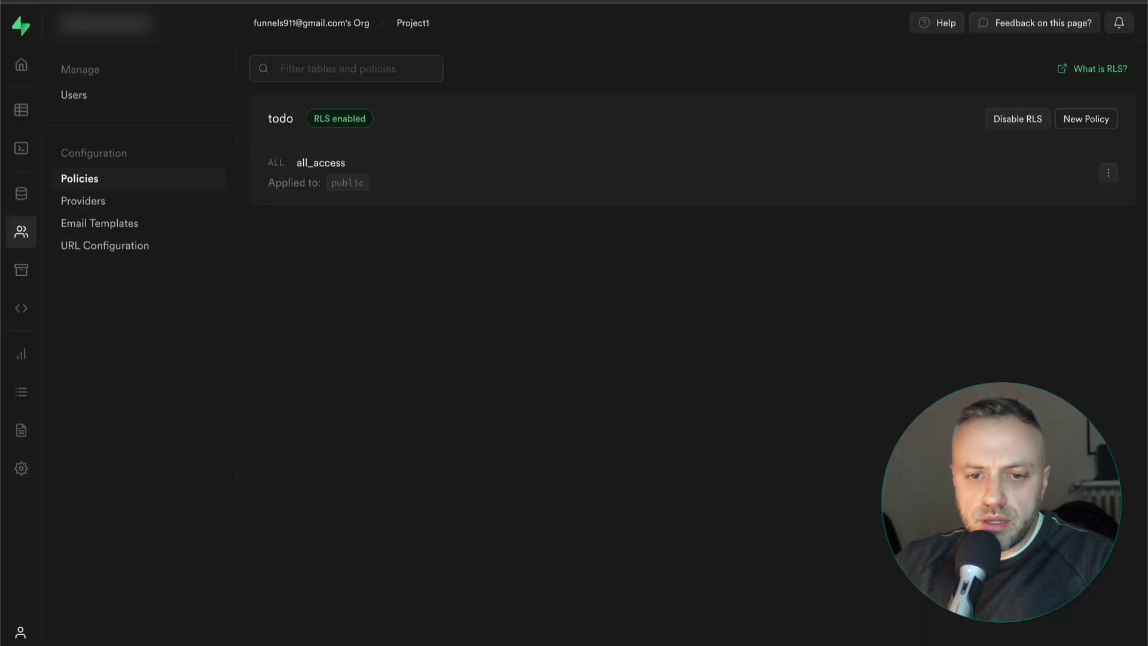
# - Copy the project URL and anon key from Supabase's API settings into FlutterFlow's Supabase integration and get the schema
pyautogui.click(24, 469)
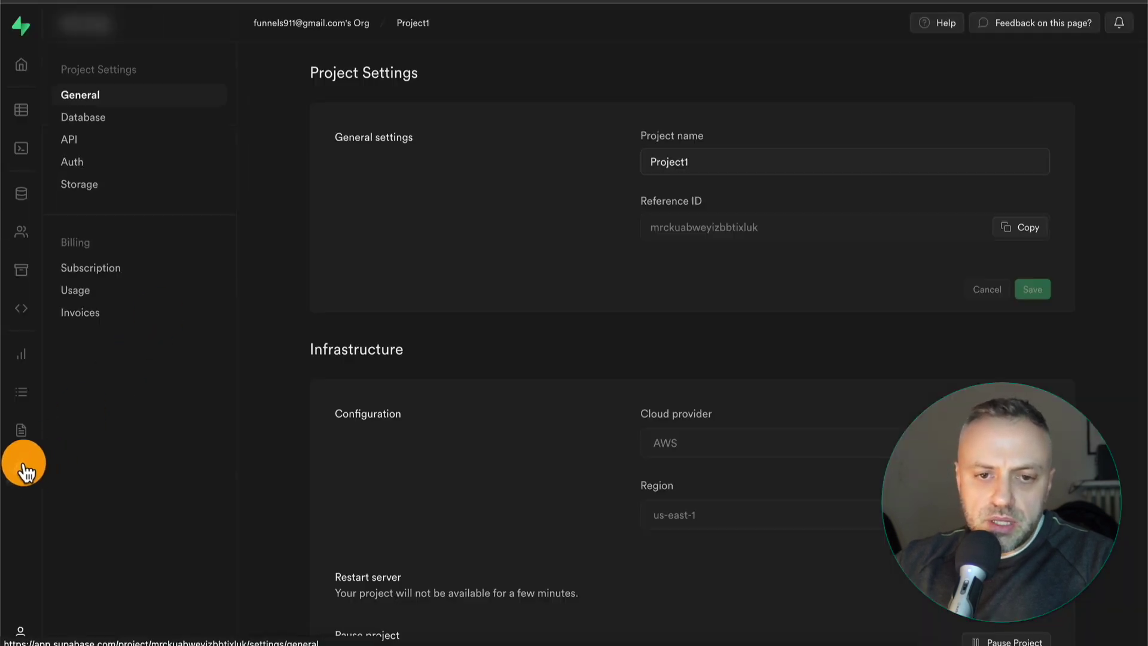
pyautogui.click(74, 142)
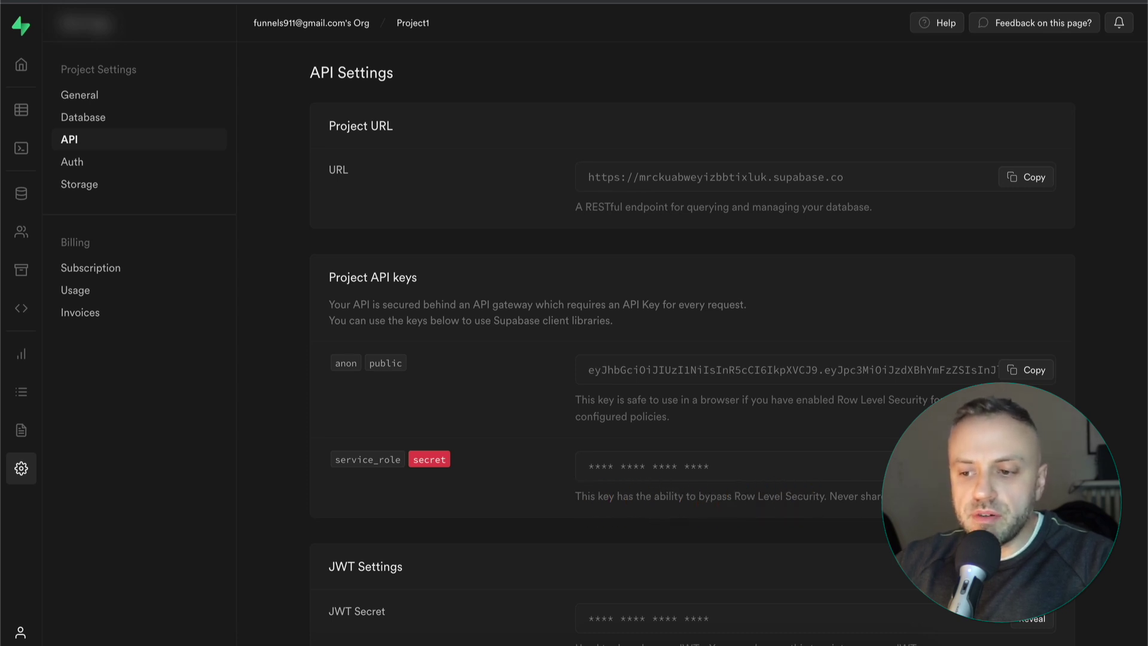
pyautogui.click(1033, 178)
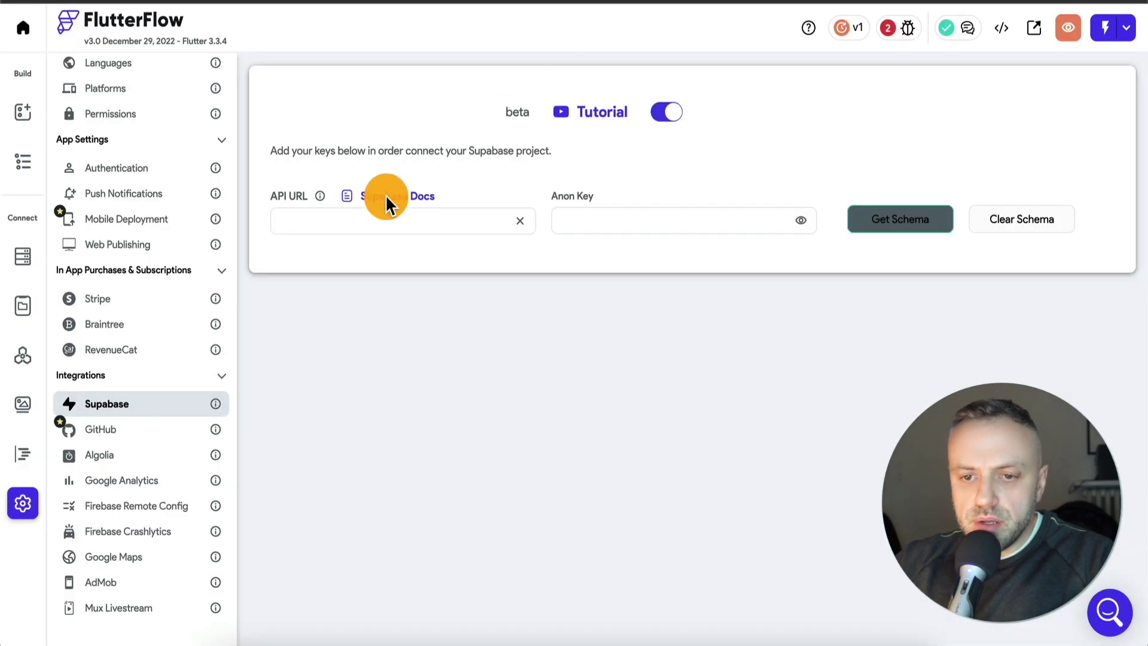
pyautogui.click(419, 211)
pyautogui.hotkey('ctrl', 'v')
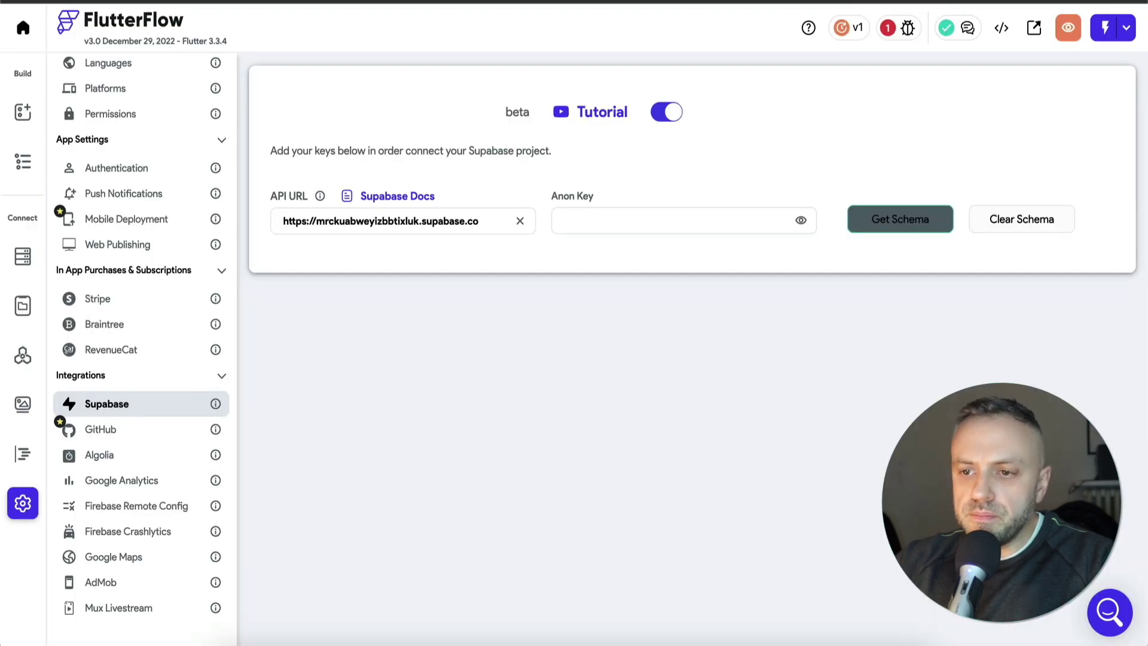
pyautogui.click(704, 217)
pyautogui.hotkey('ctrl', 'v')
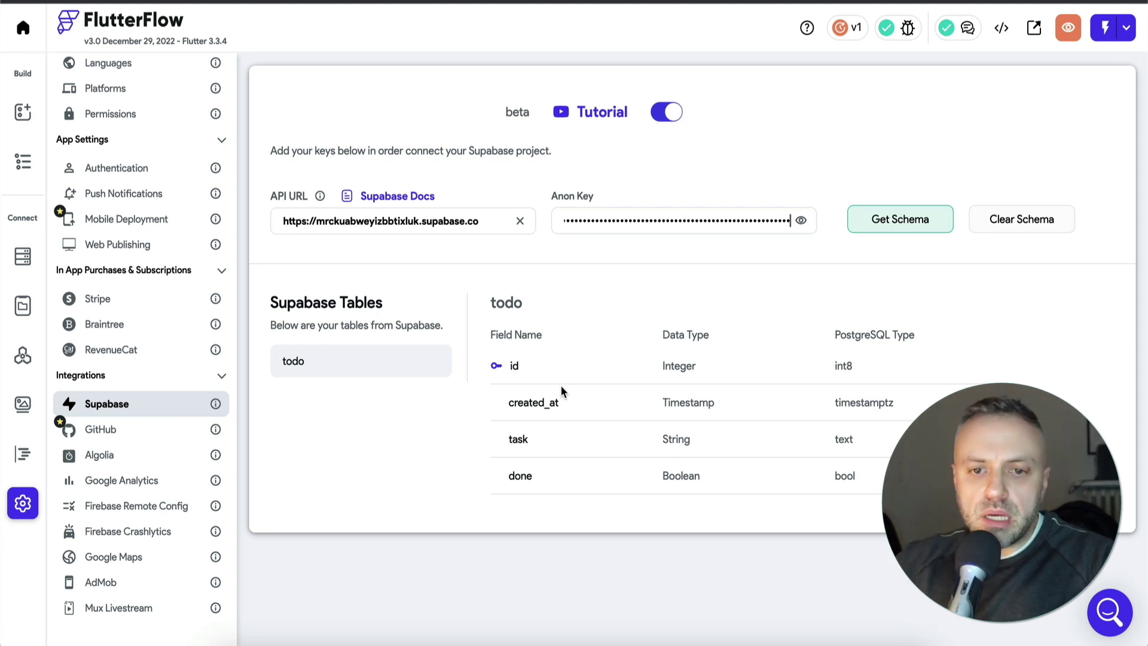
# - Return to the home page's widget tree and add a Row inside its Column
pyautogui.click(25, 161)
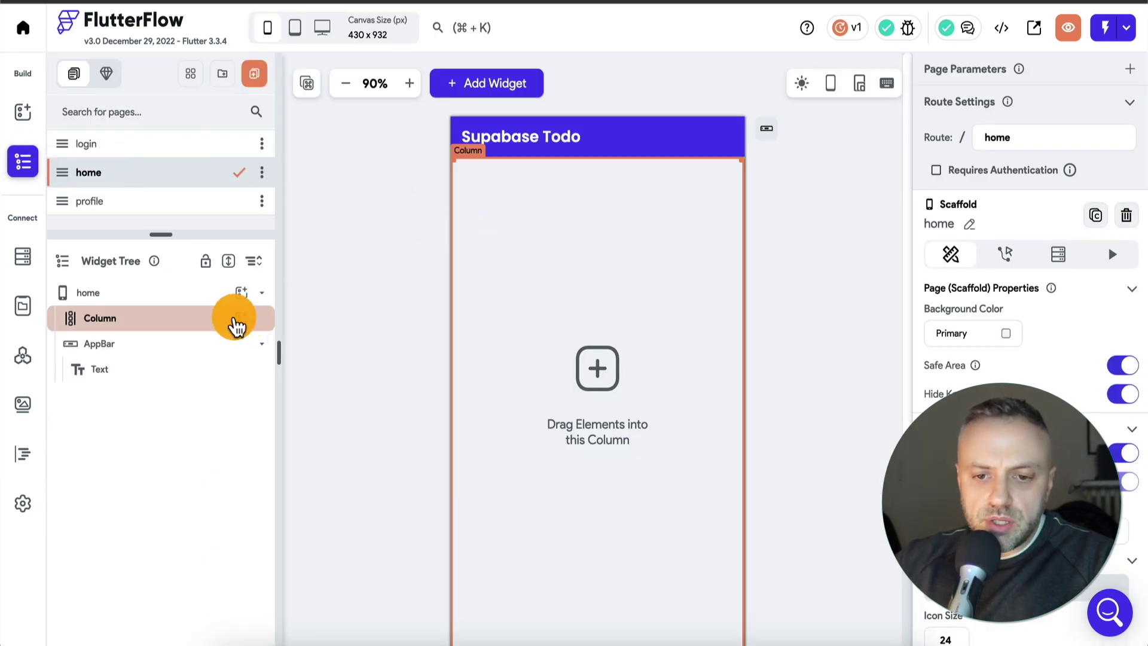
pyautogui.click(241, 318)
pyautogui.write('row')
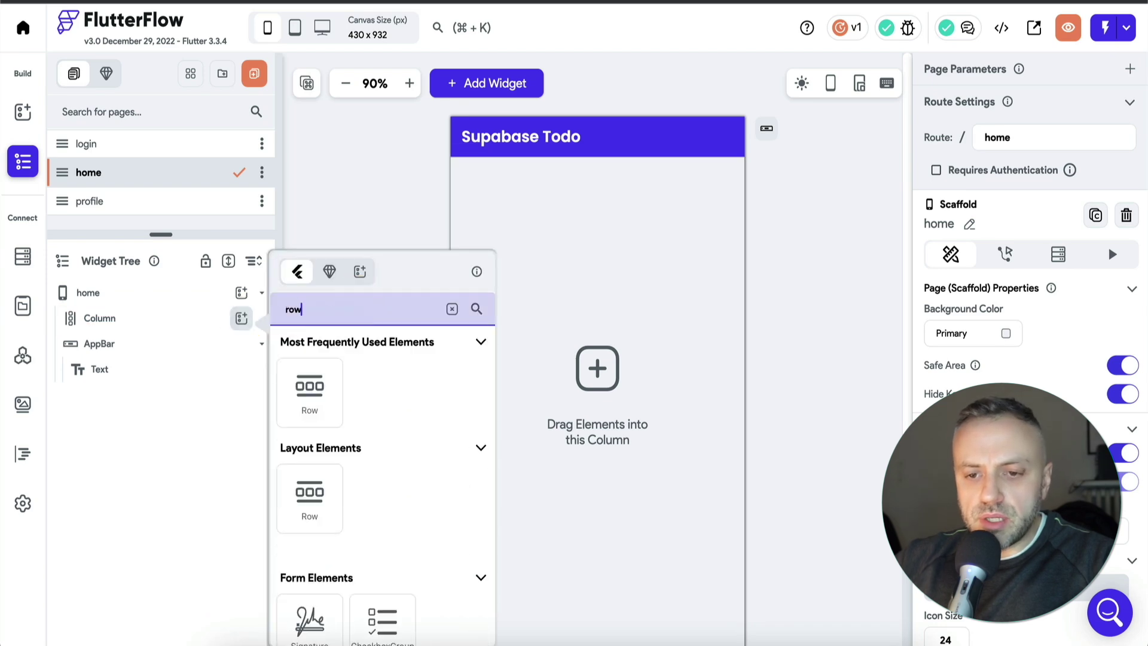
pyautogui.click(321, 405)
# - Add a TextField and an IconButton inside the new Row
pyautogui.click(241, 343)
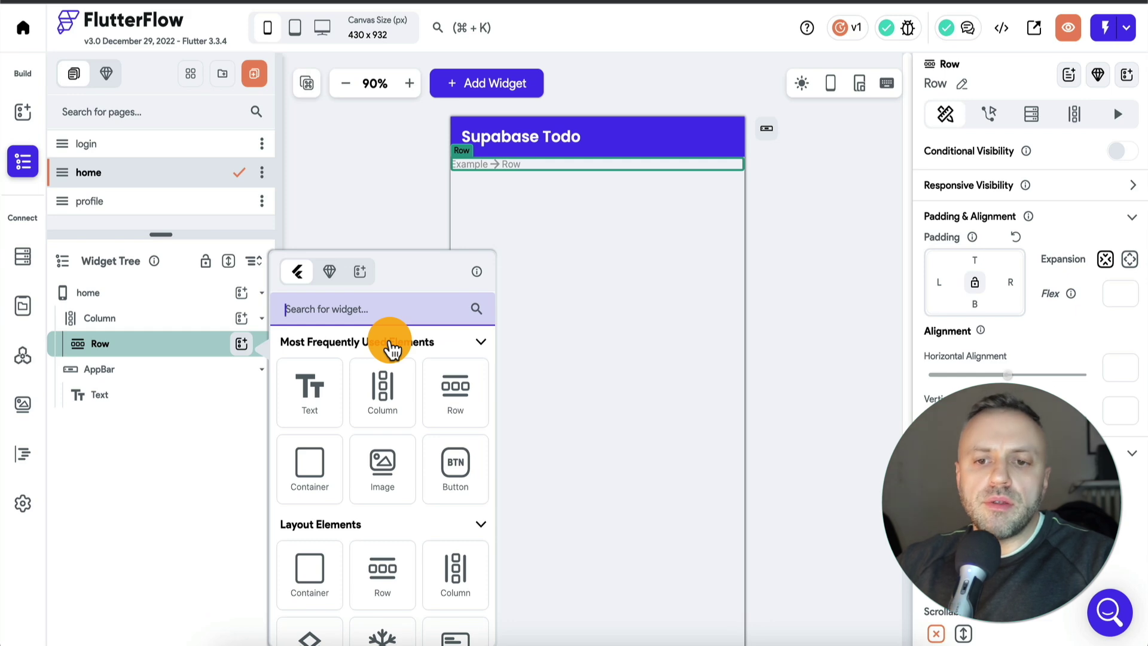
pyautogui.write('tex')
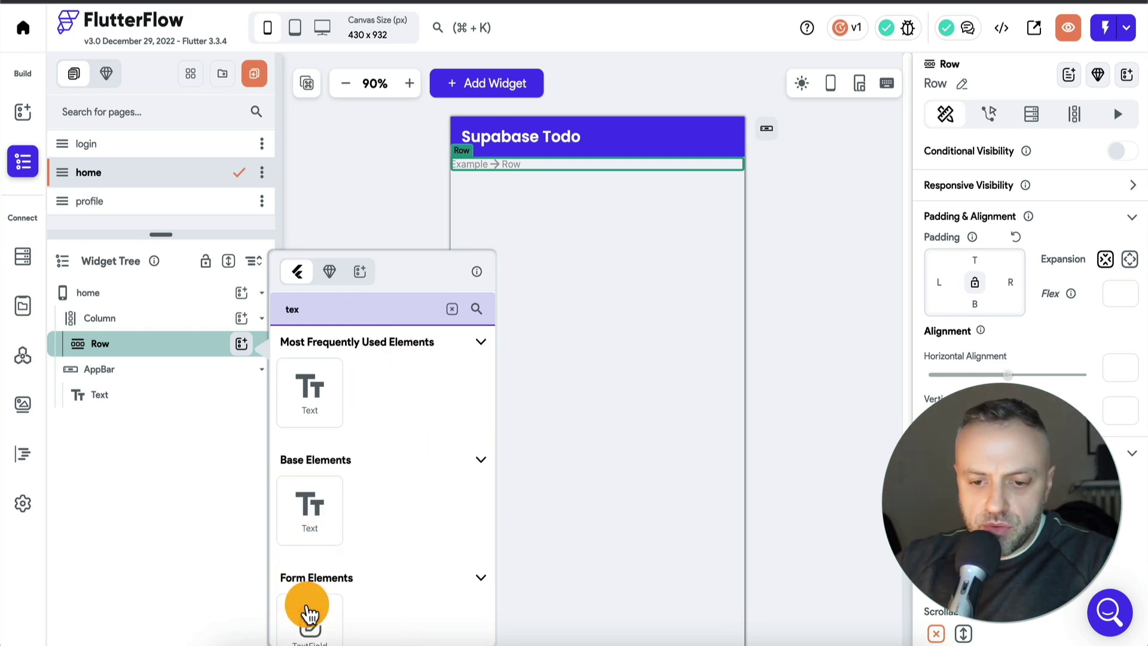
pyautogui.click(309, 613)
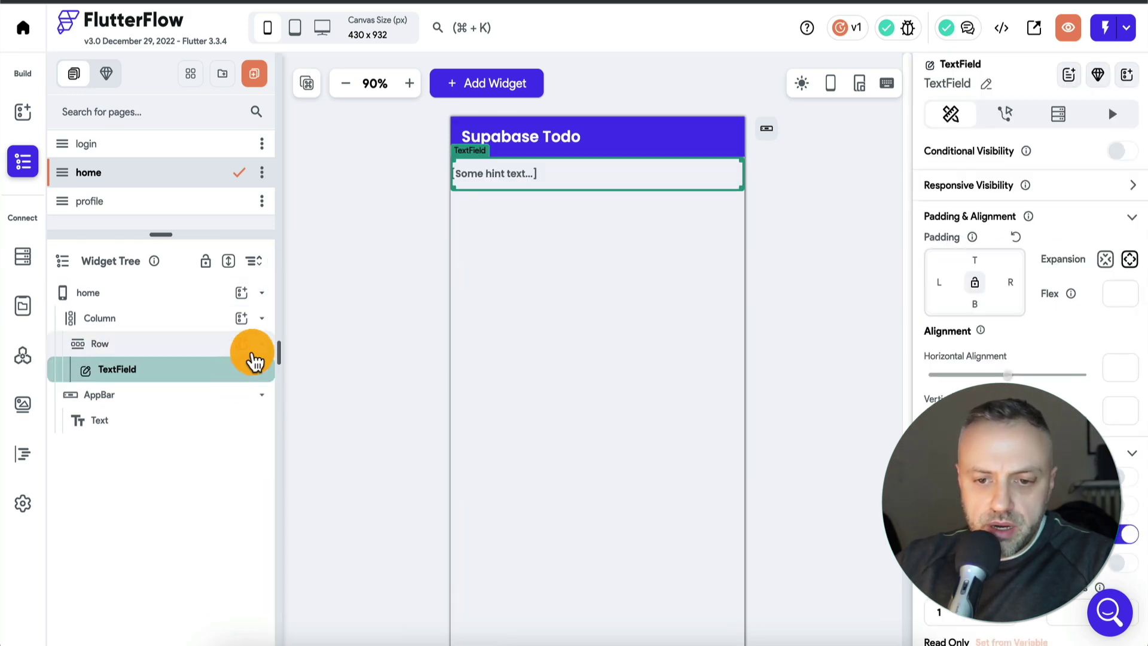
pyautogui.click(240, 345)
pyautogui.write('butt')
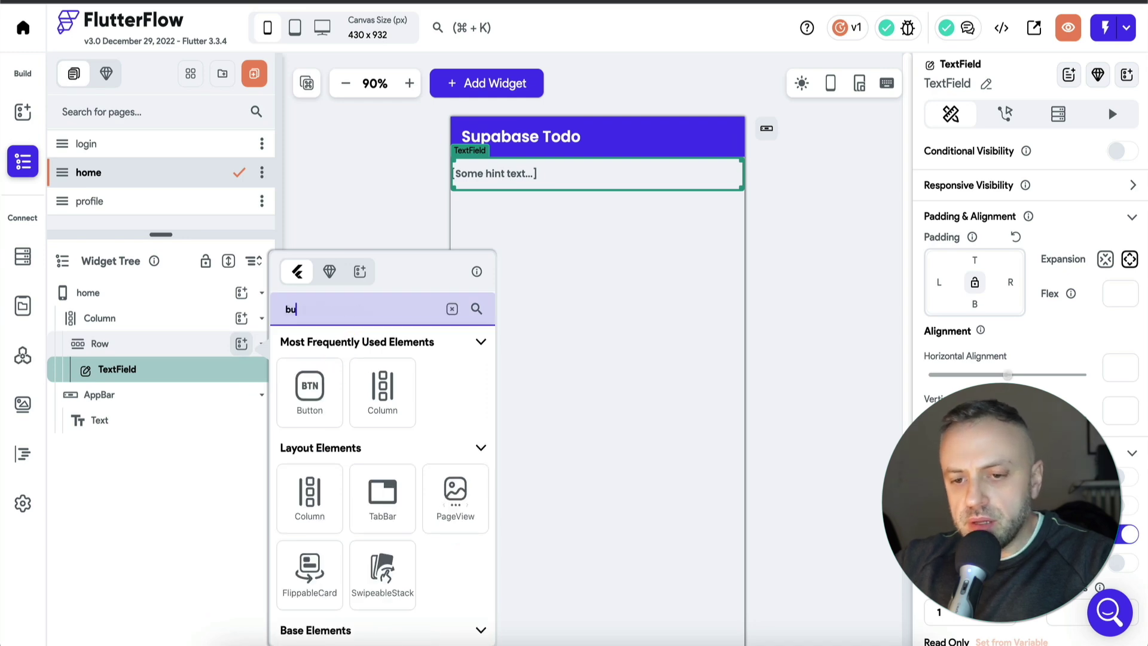
pyautogui.click(385, 519)
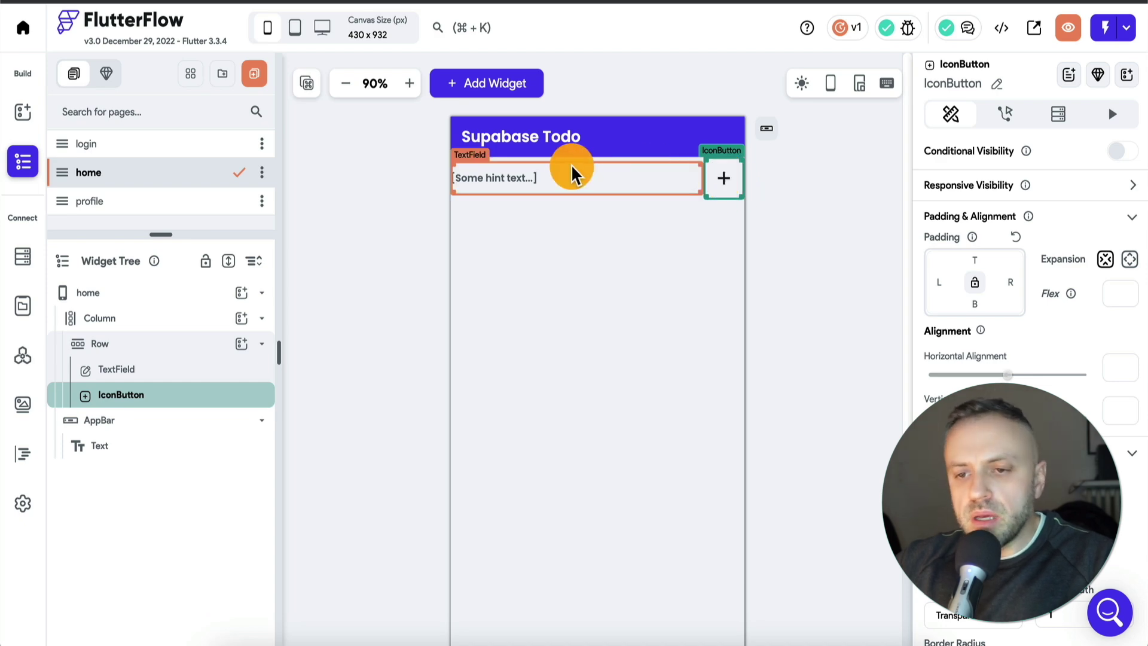
# - Set the hint text of the TextField in the top row to "Enter task..."
pyautogui.click(559, 182)
pyautogui.scroll(-1, 1023, 434)
pyautogui.scroll(-7, 1024, 434)
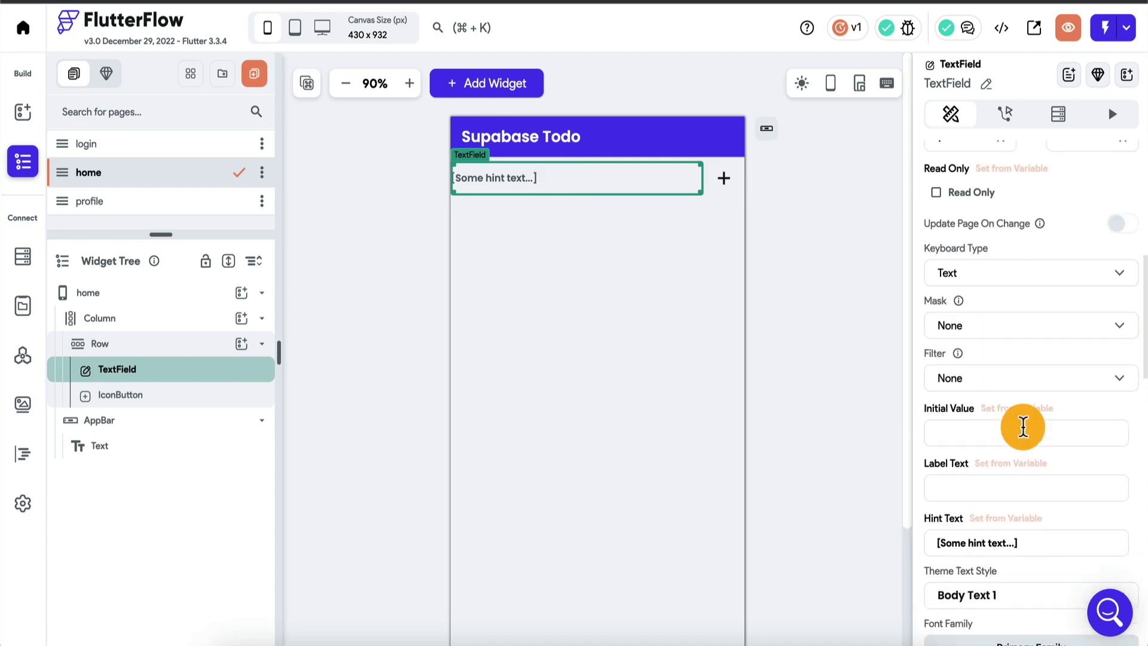
pyautogui.scroll(-1, 1023, 427)
pyautogui.click(1048, 462)
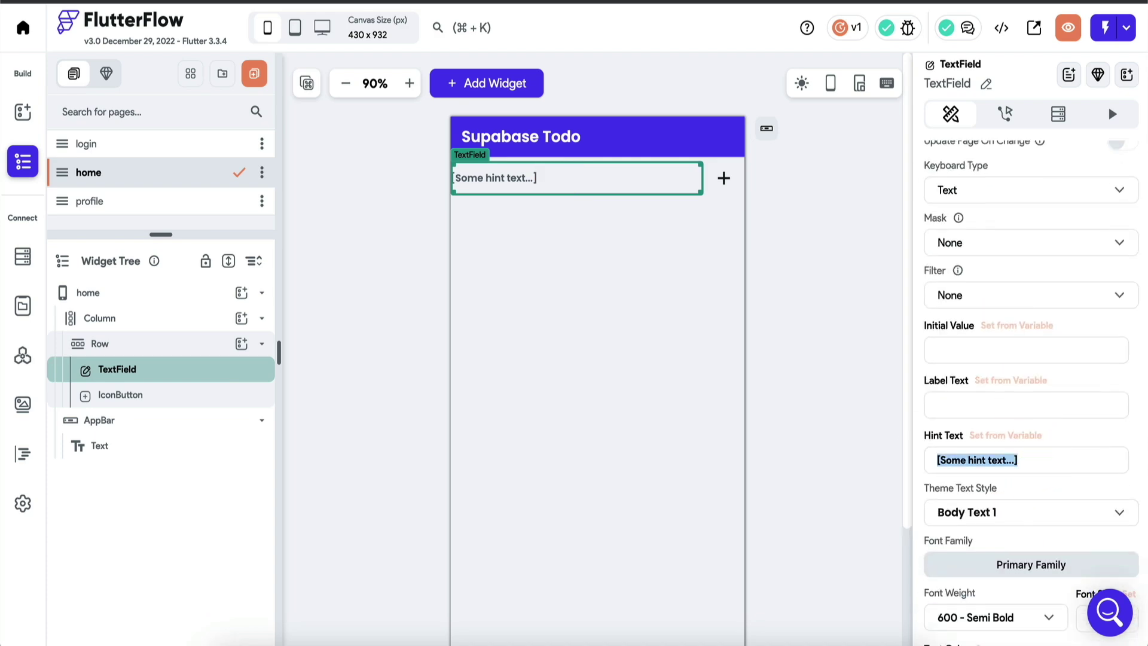
pyautogui.write('Enter task...')
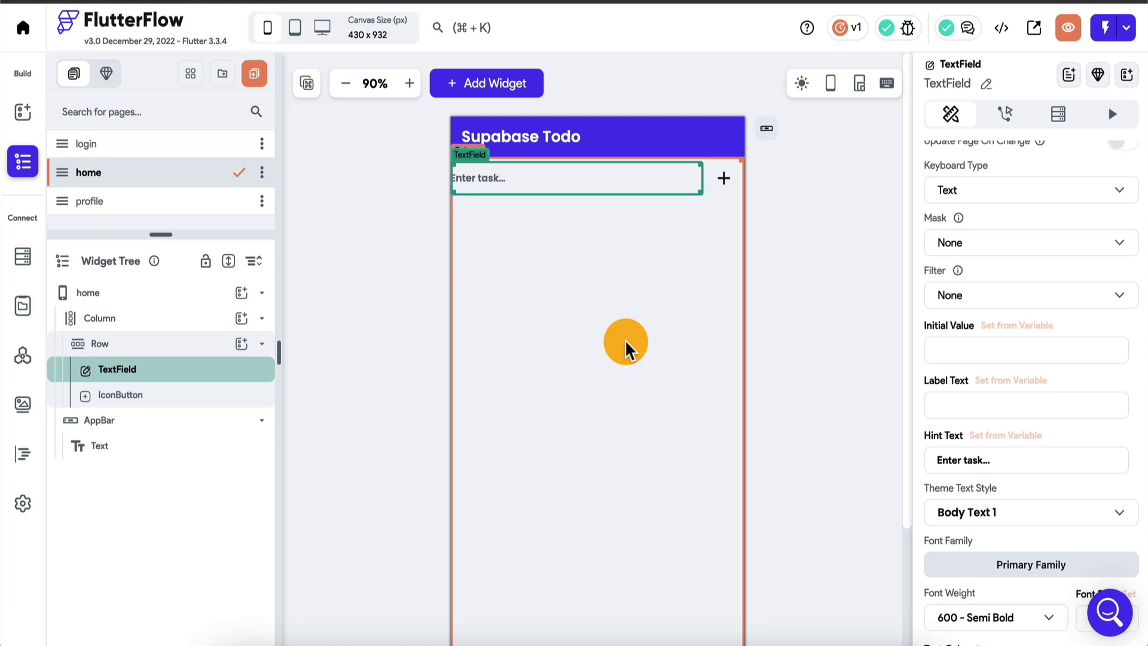
# - Add a ListView to the page's Column, below the input row, and name it notDone
pyautogui.click(628, 341)
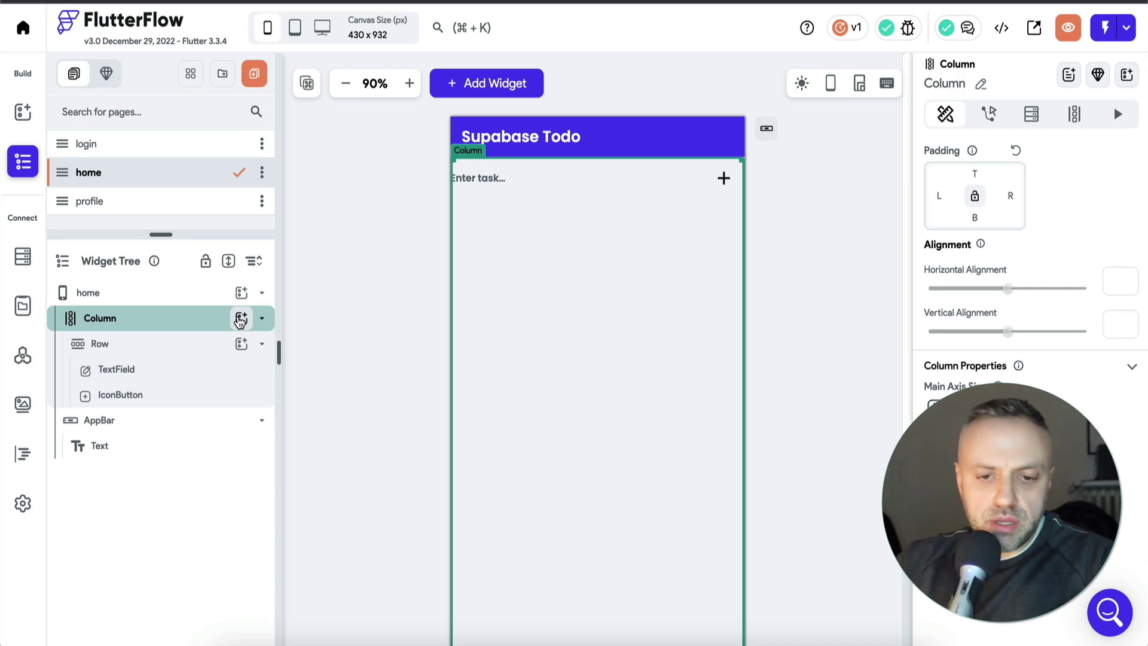
pyautogui.click(241, 321)
pyautogui.click(341, 307)
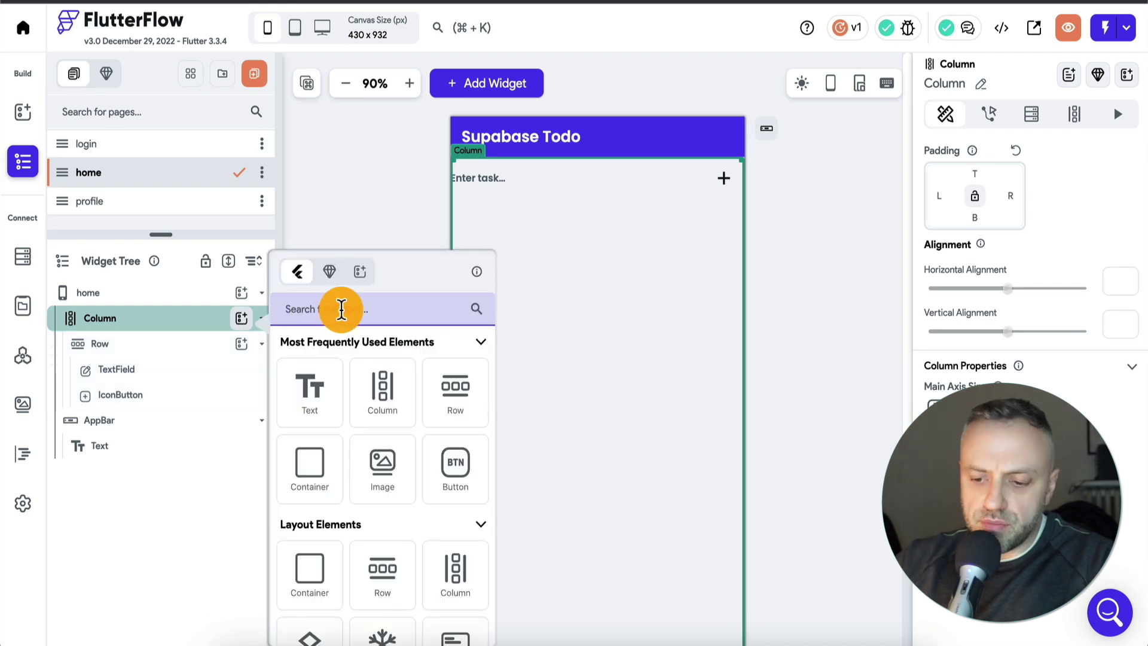
pyautogui.write('list')
pyautogui.click(324, 404)
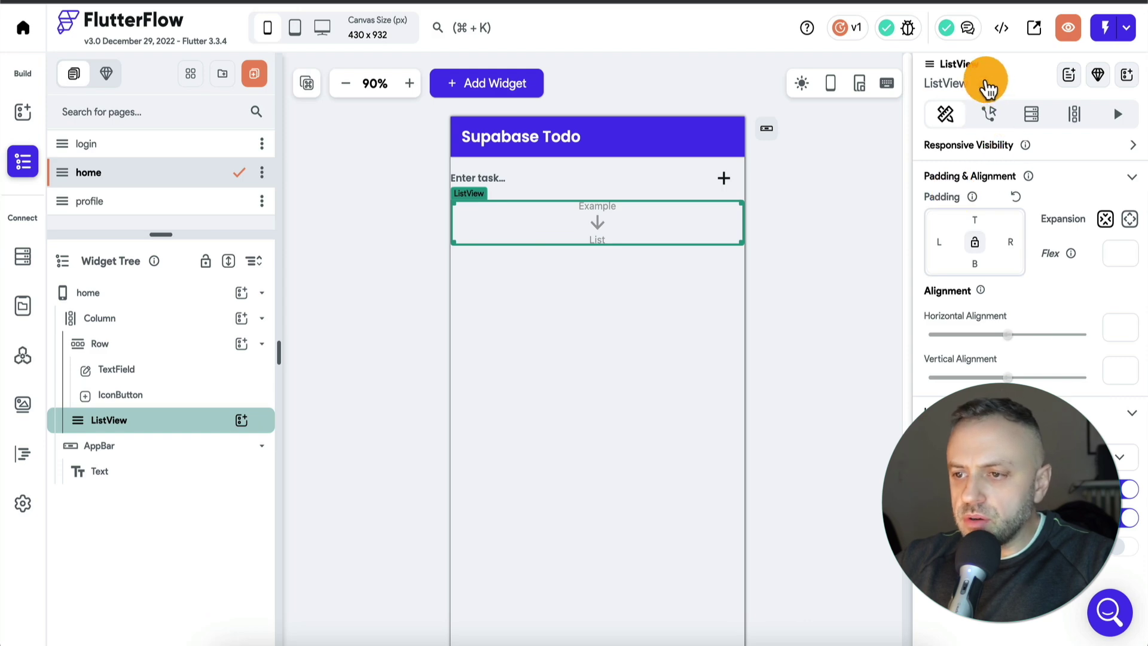
pyautogui.click(986, 81)
pyautogui.write('notDone')
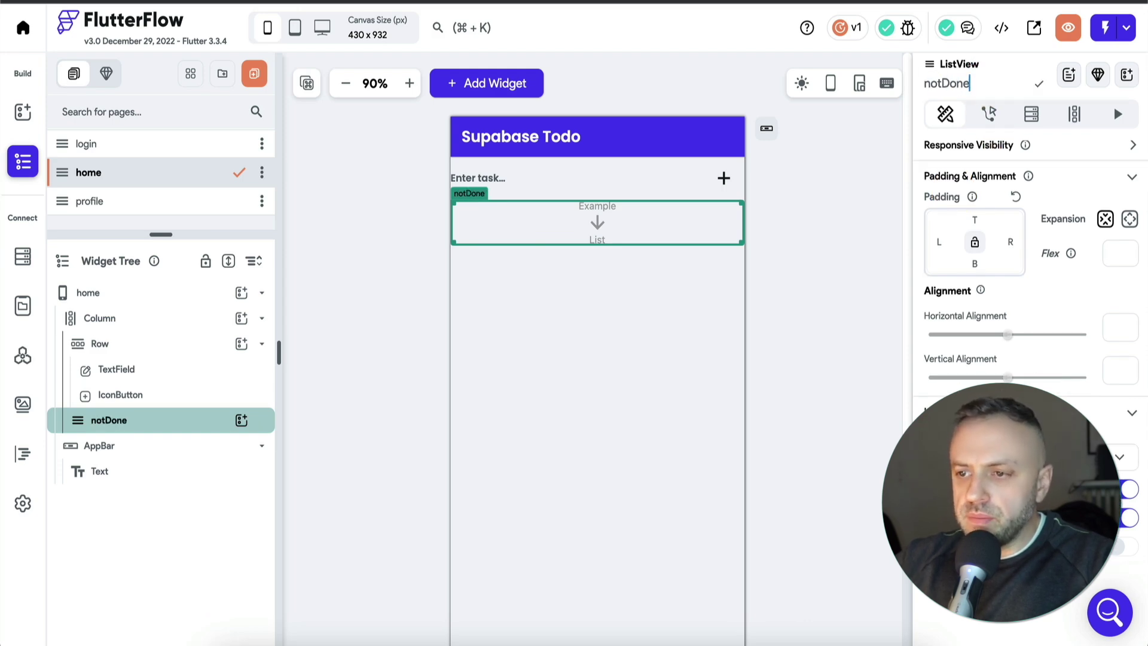
pyautogui.press('Return')
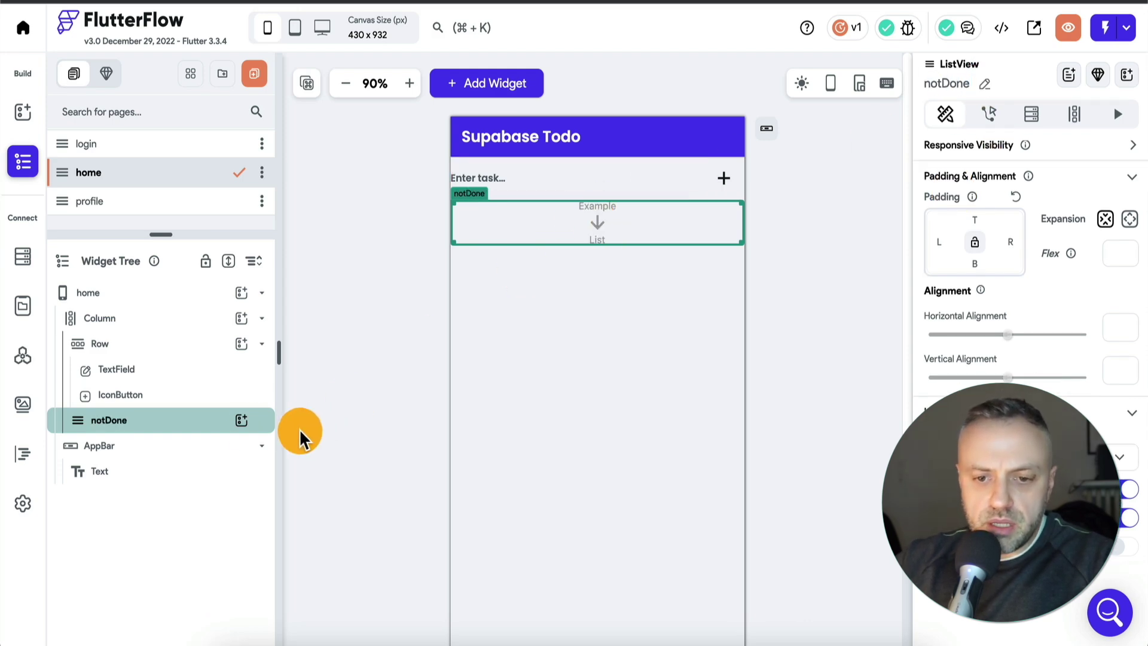
# - Add a Row inside the notDone ListView
pyautogui.click(242, 421)
pyautogui.write('row')
pyautogui.click(314, 392)
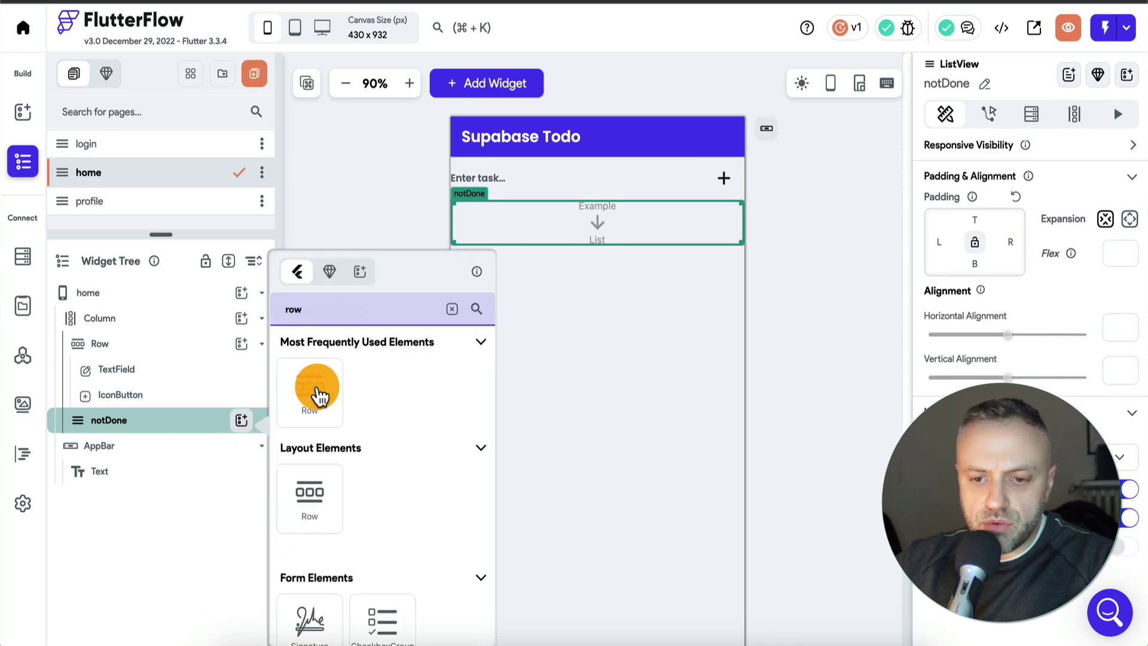
# - Add a Text and an IconButton inside the notDone list's Row
pyautogui.click(242, 447)
pyautogui.write('te')
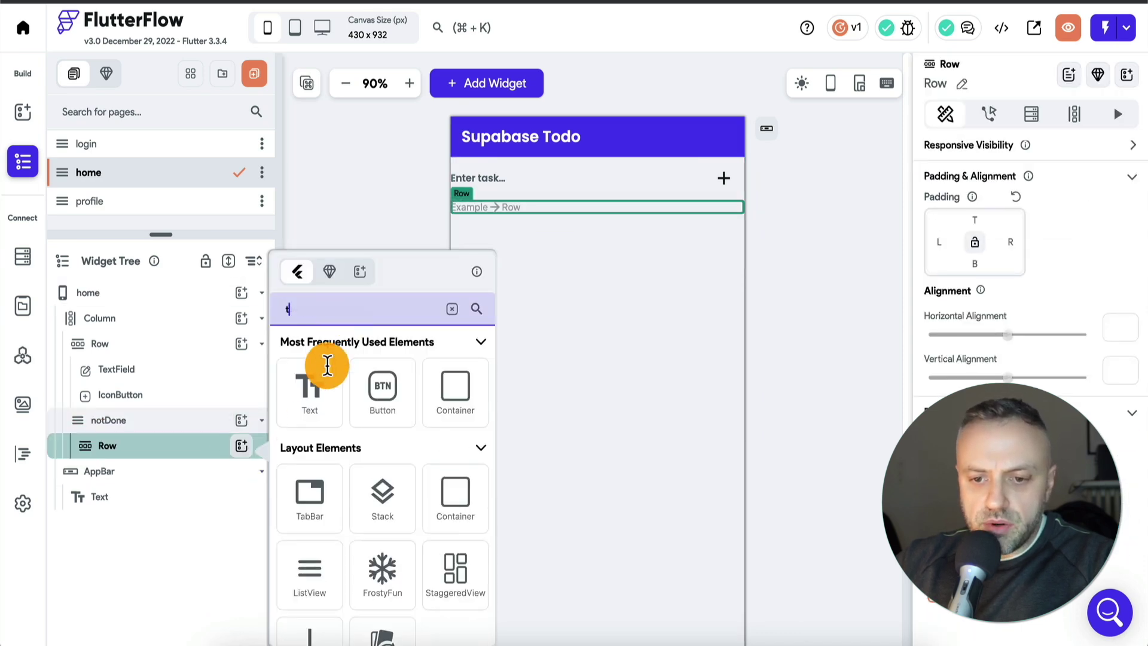
pyautogui.click(312, 395)
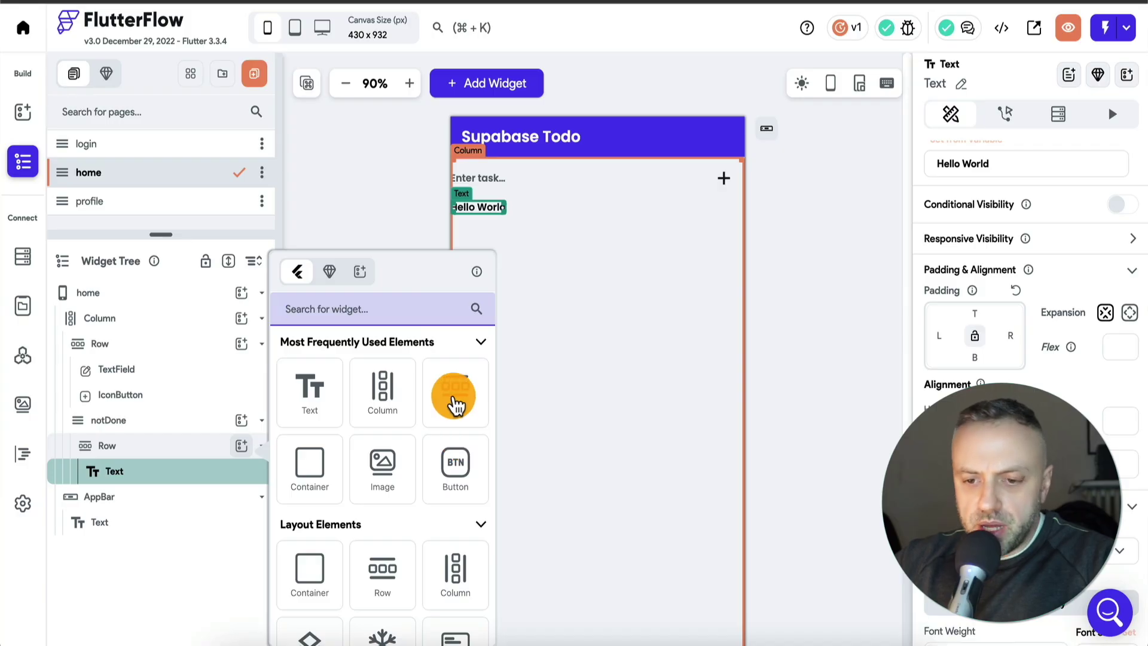
pyautogui.write('icon')
pyautogui.click(383, 437)
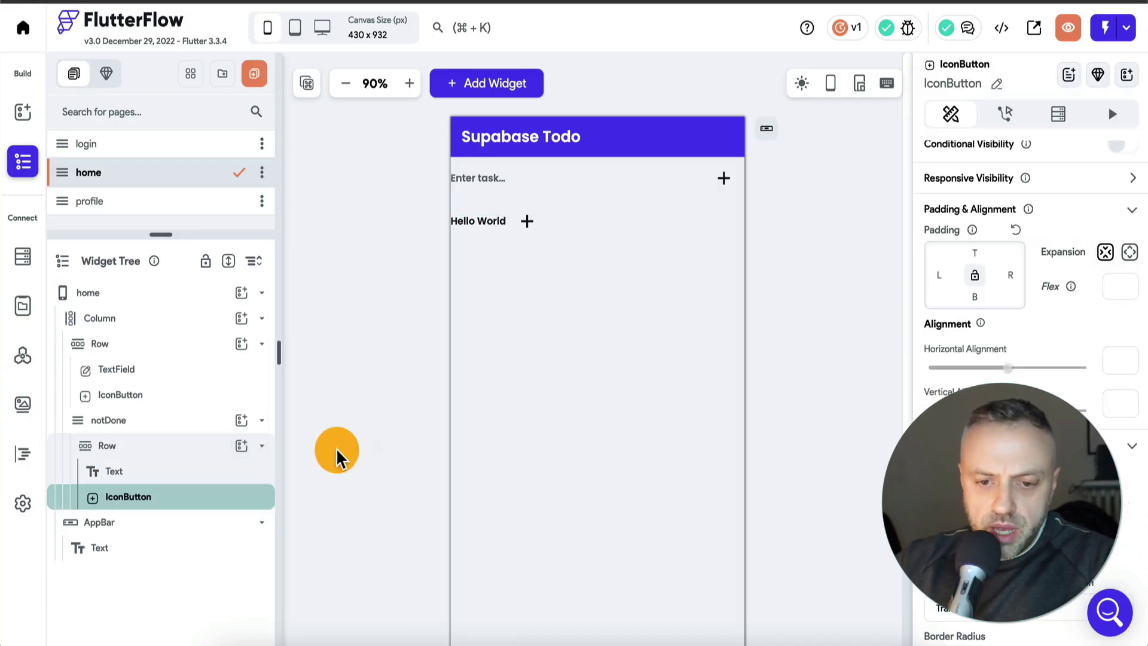
# - Duplicate the IconButton in the notDone list's Row and space the Row's items evenly along its main axis
pyautogui.rightClick(212, 506)
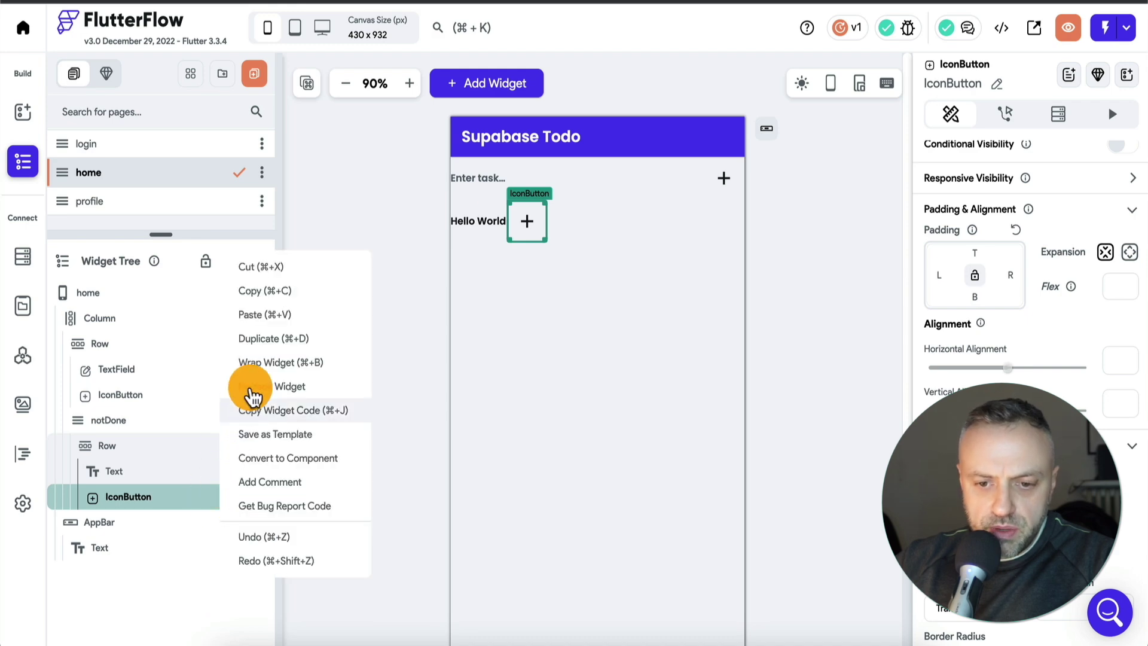
pyautogui.click(275, 336)
pyautogui.click(272, 444)
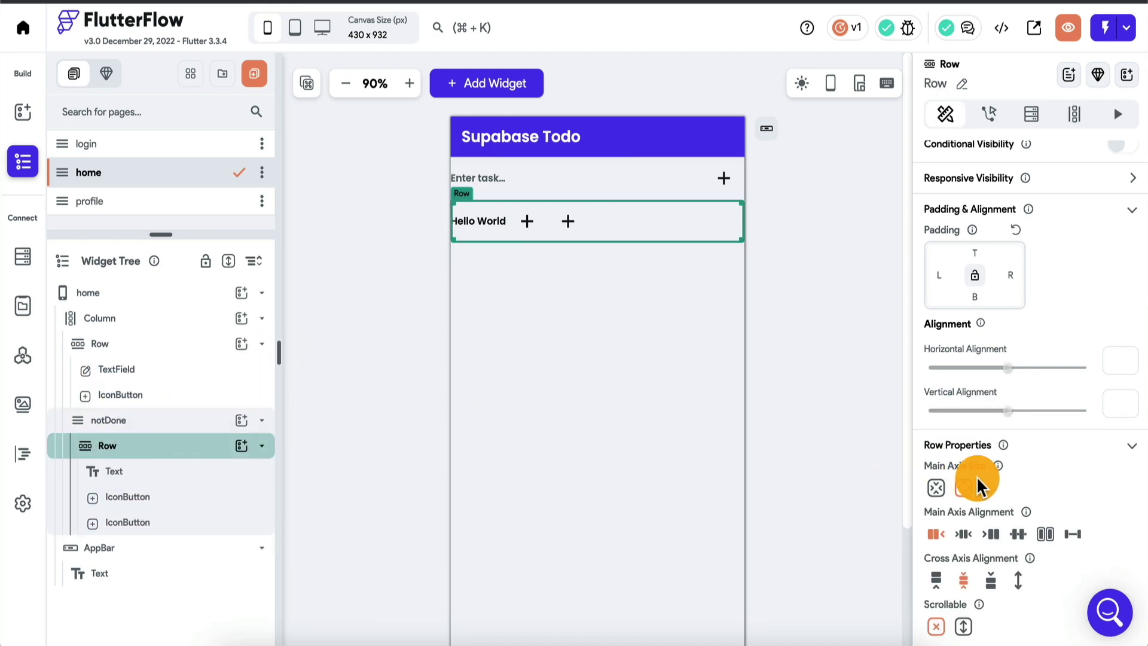
pyautogui.click(1023, 541)
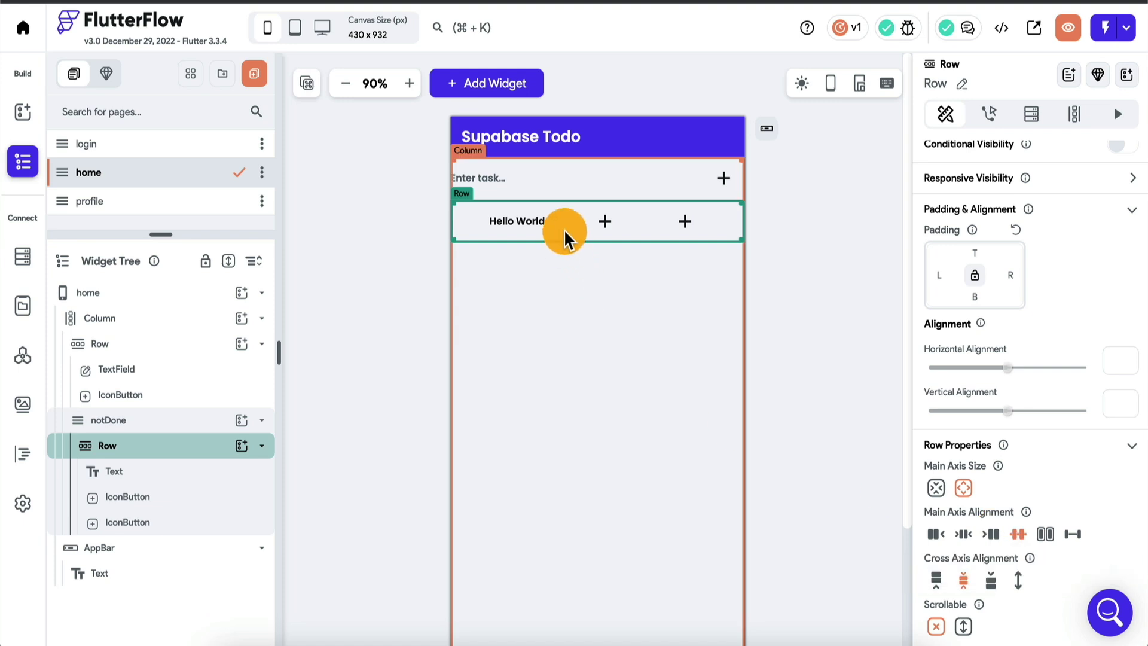
# - Change the icon of the first IconButton in the notDone list's Row to a check mark
pyautogui.click(605, 226)
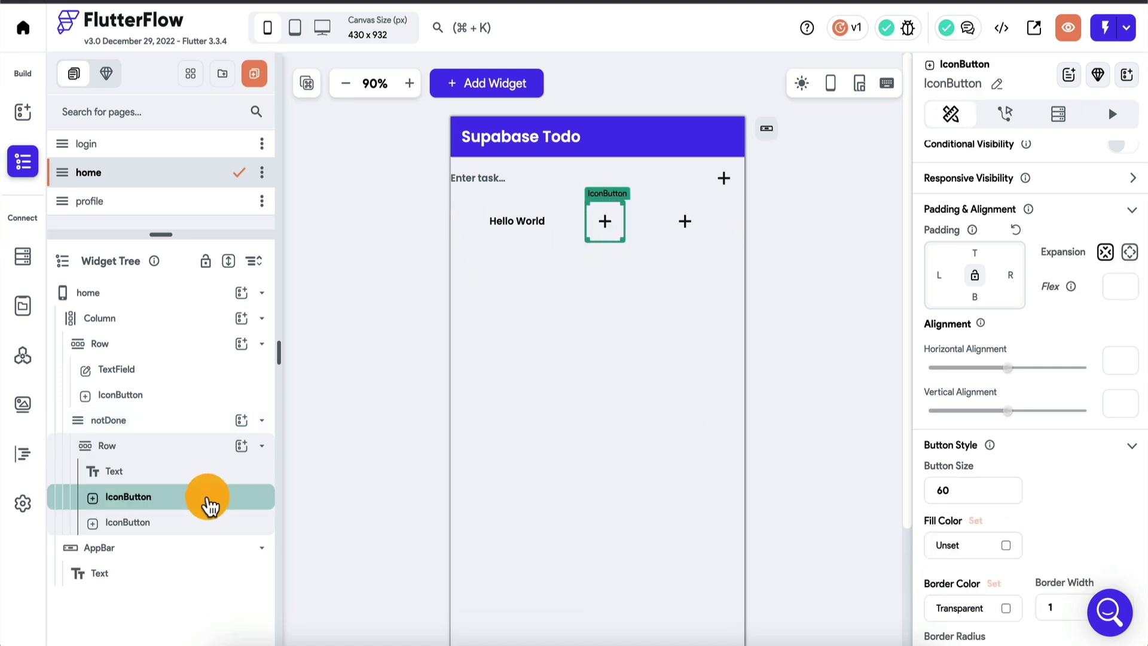
pyautogui.scroll(-3, 1013, 454)
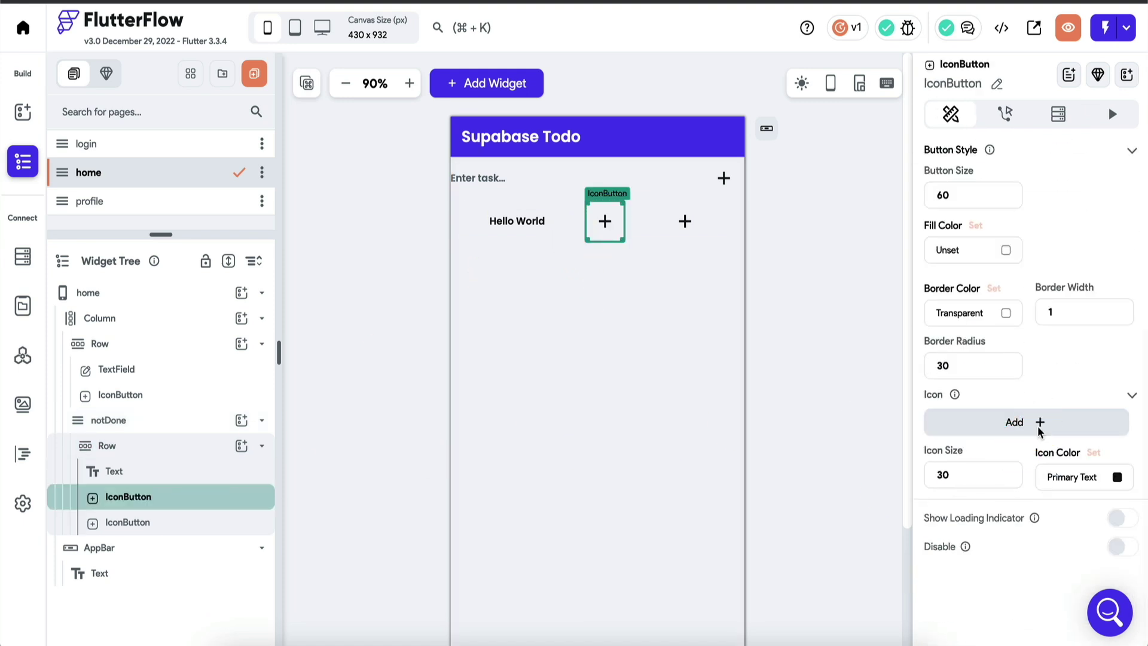
pyautogui.click(1032, 423)
pyautogui.click(417, 276)
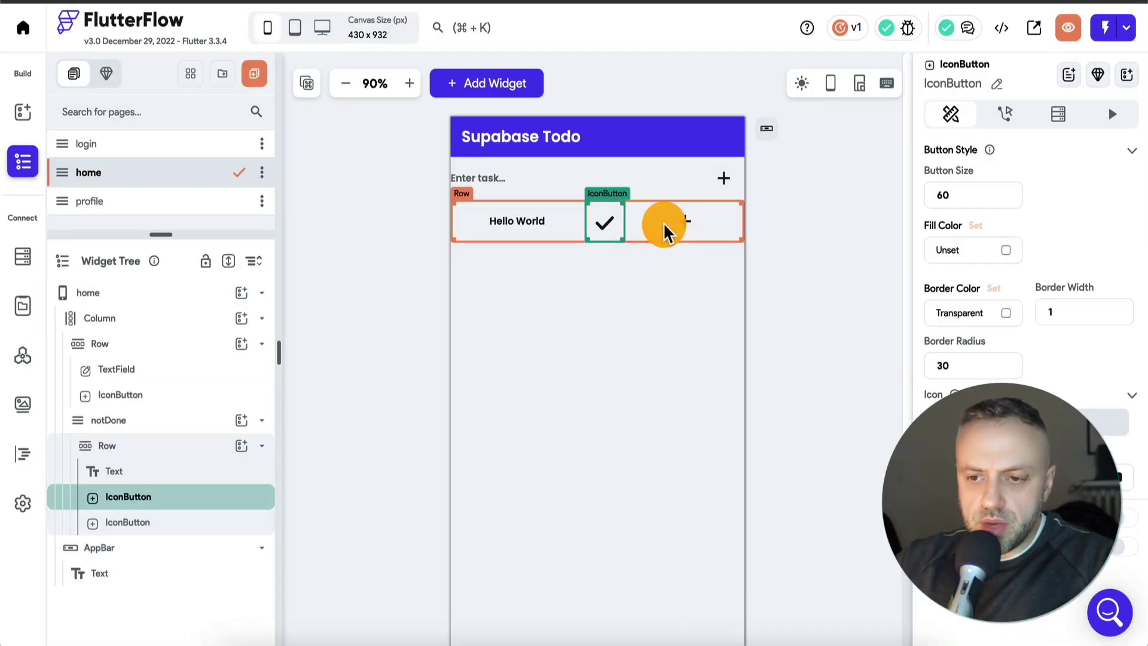
# - Search the icons for "dele" and give the Row's second IconButton a trash can icon with an x
pyautogui.click(691, 235)
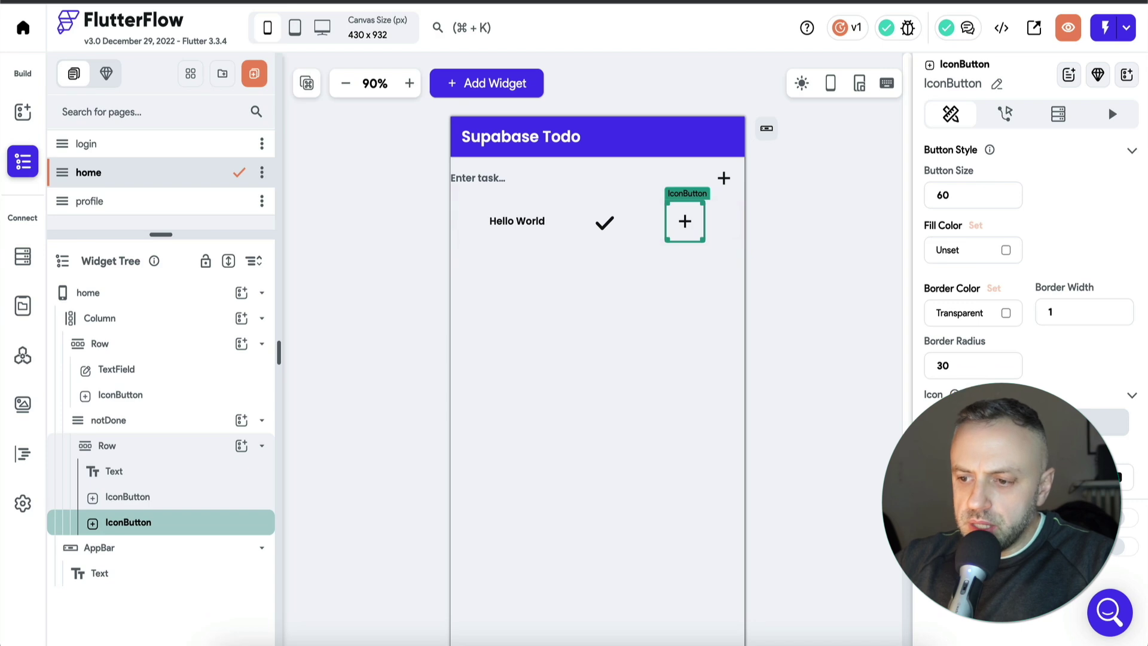
pyautogui.doubleClick(687, 230)
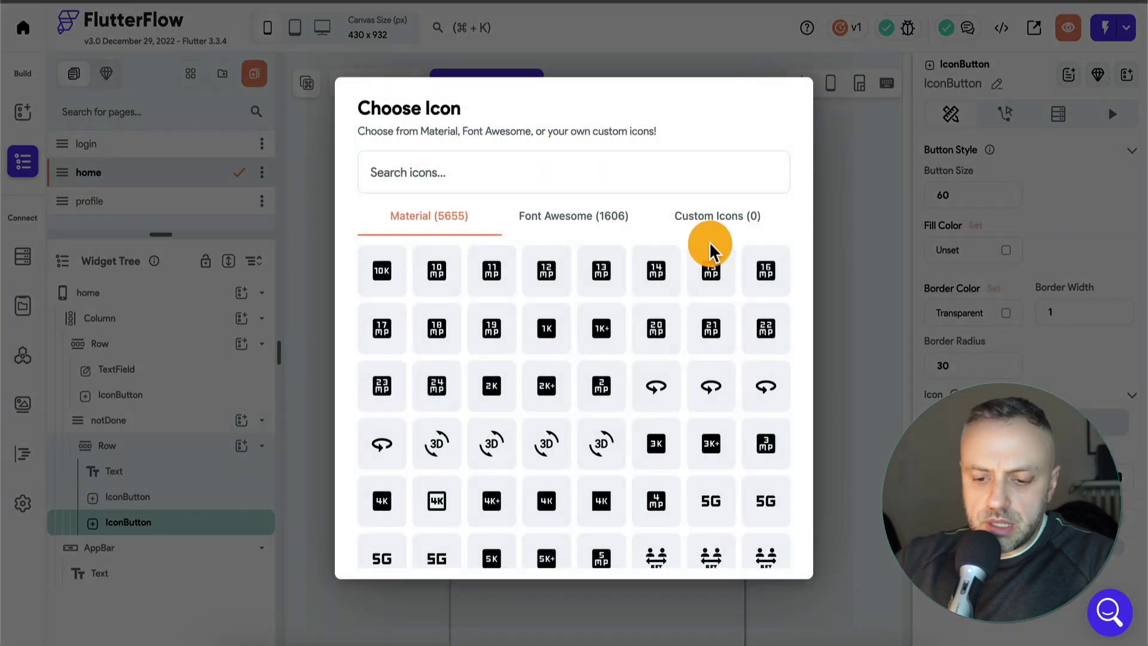
pyautogui.write('garabe')
pyautogui.press('super+a')
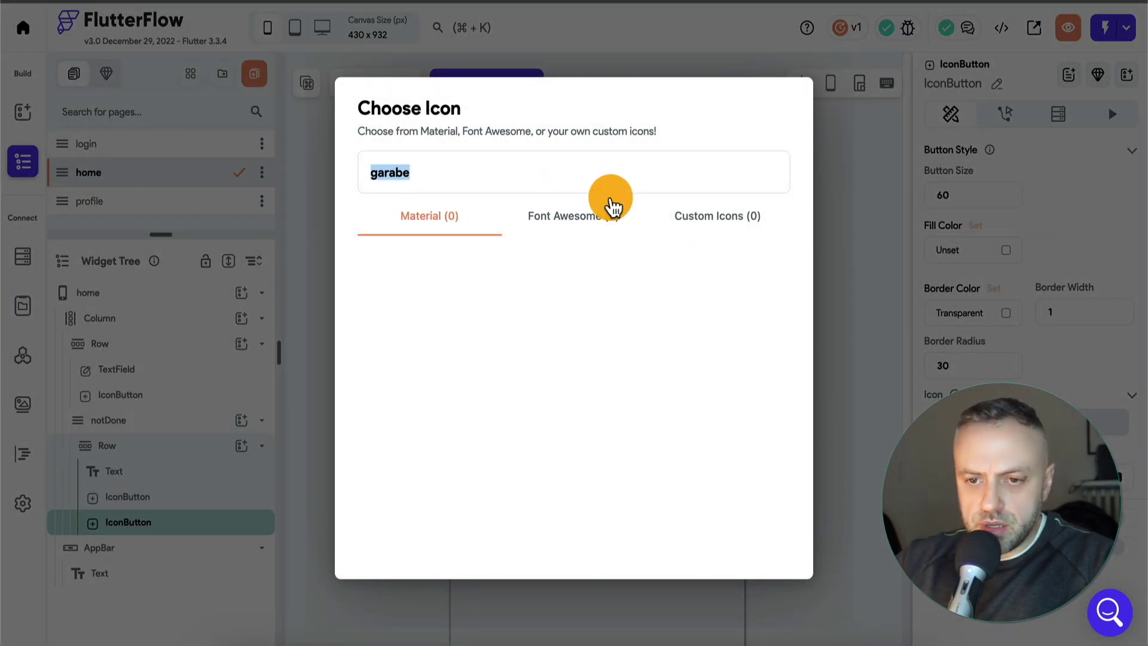
pyautogui.write('dele')
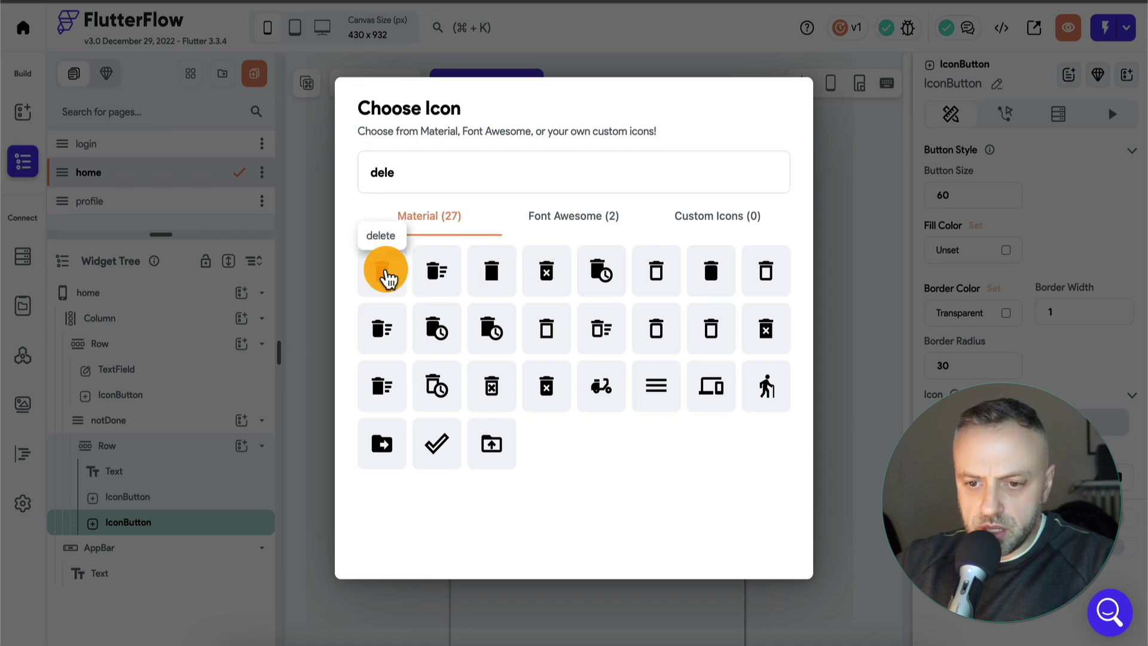
pyautogui.click(764, 345)
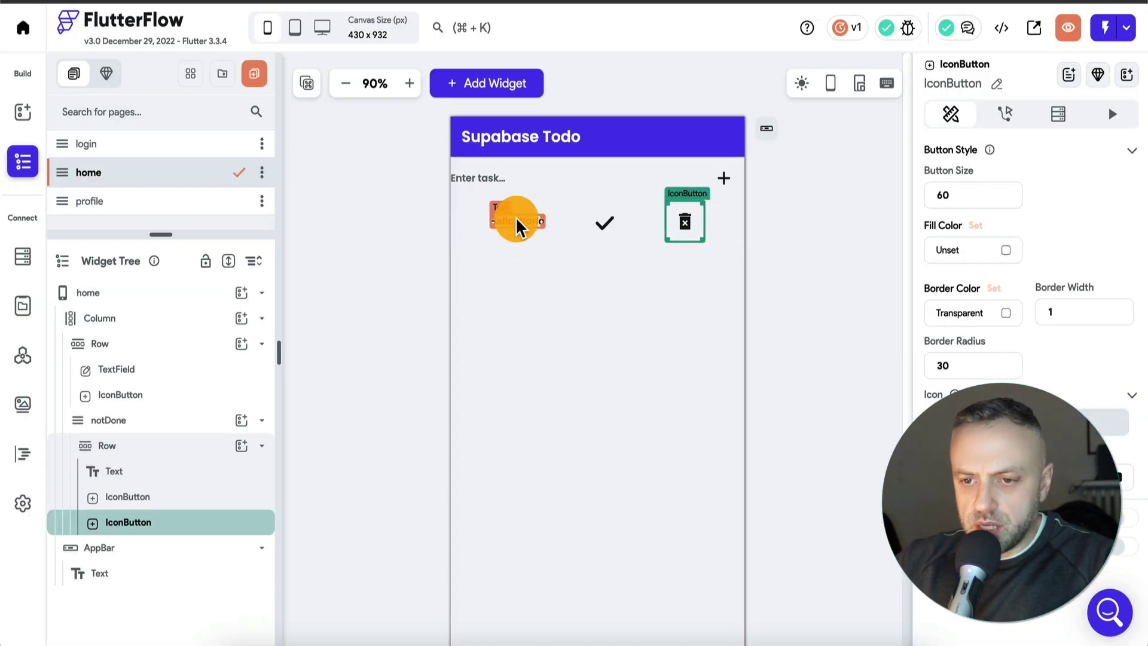
# - Set the font size of the "Hello World" text in the list row to 20
pyautogui.click(517, 226)
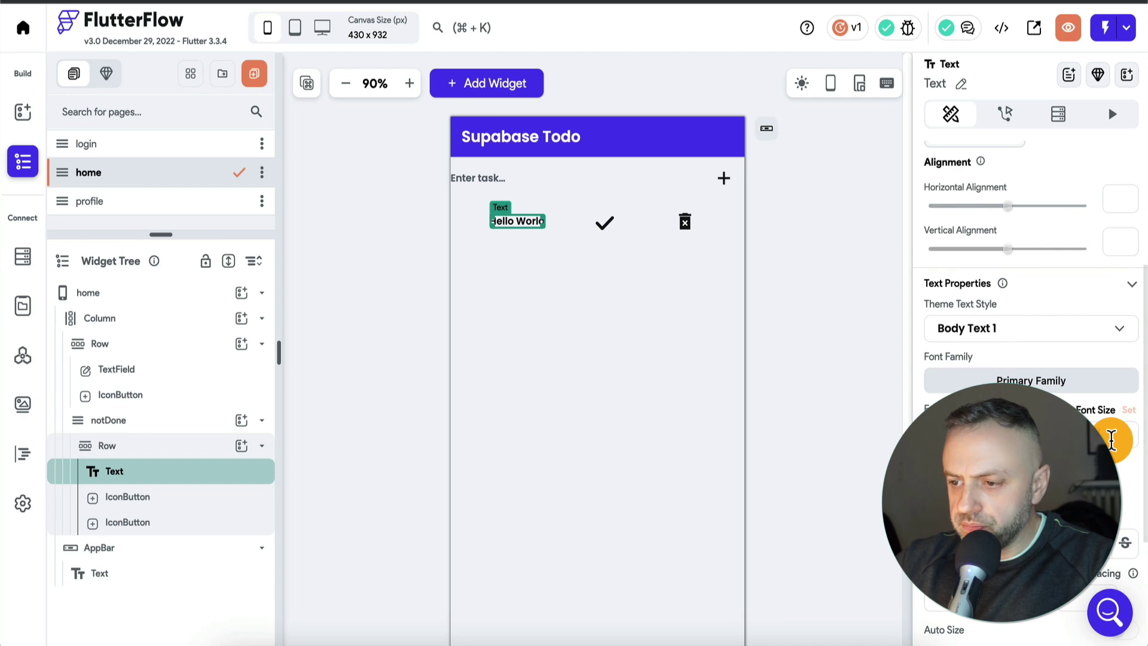
pyautogui.write('20')
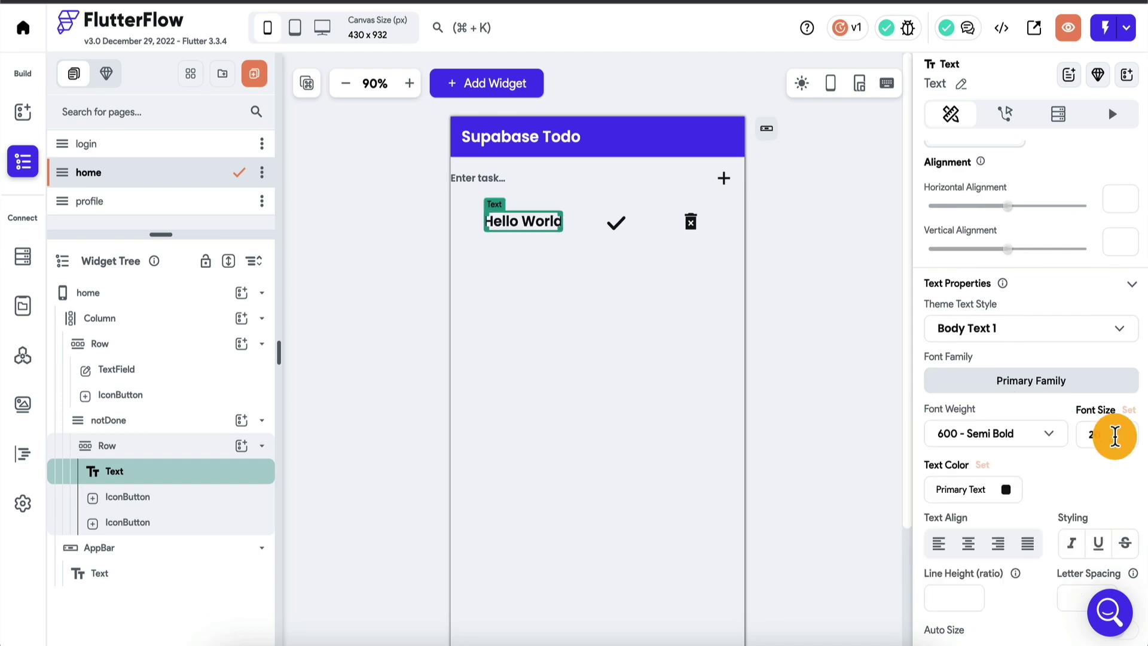
pyautogui.click(636, 288)
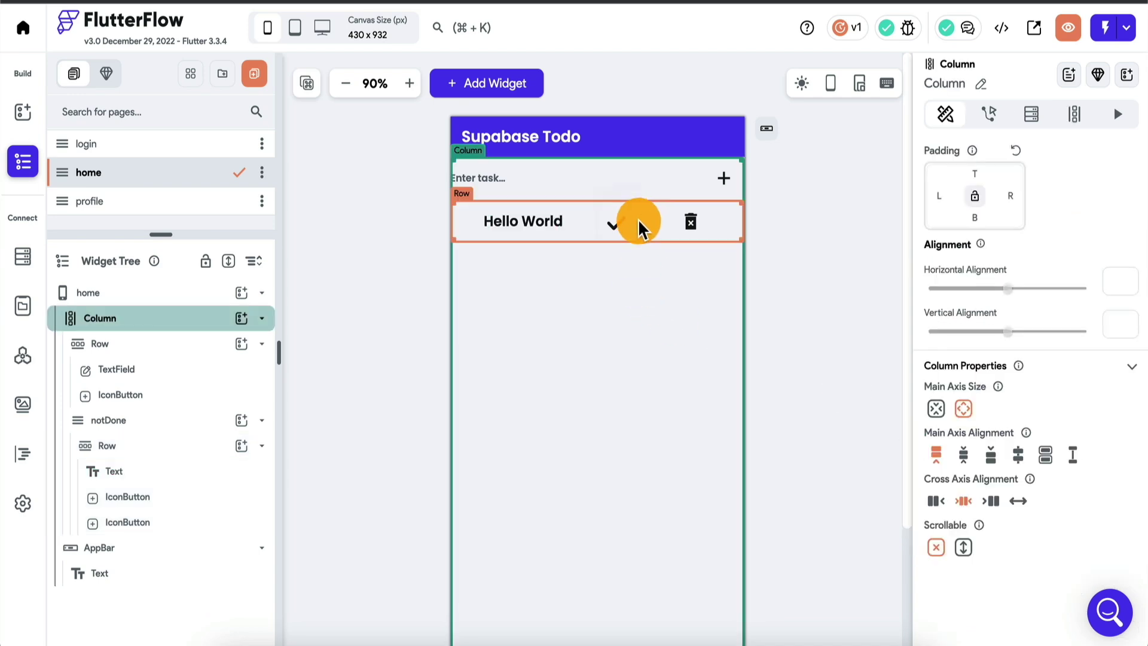
pyautogui.click(639, 218)
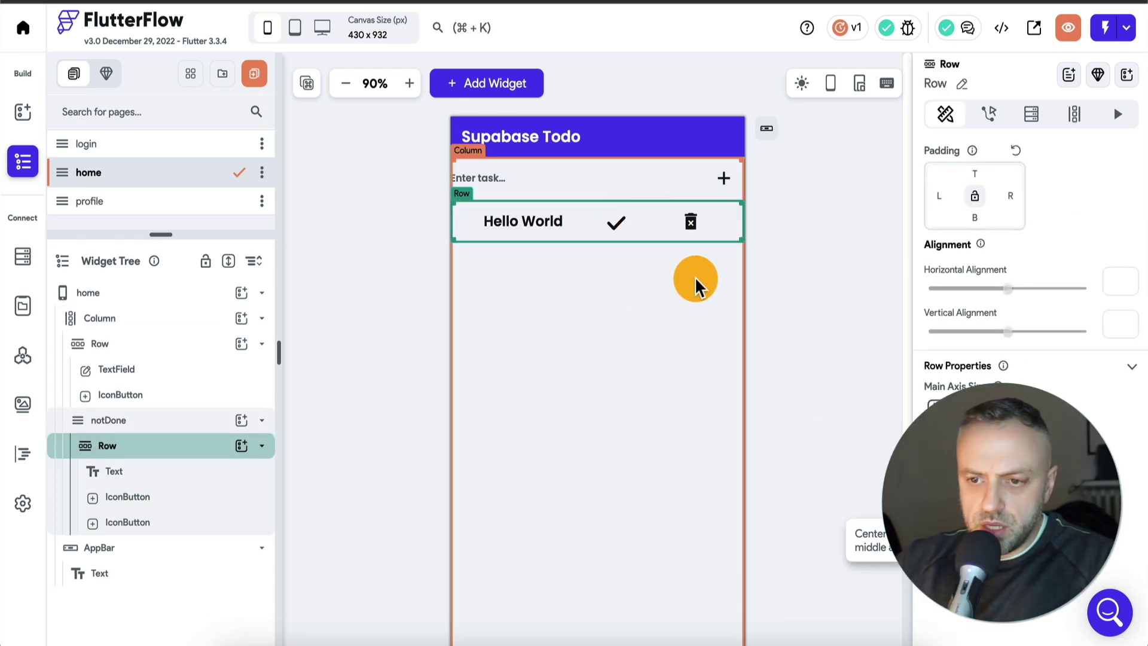
# - Duplicate the notDone ListView with its contents and rename the copy doneList
pyautogui.click(192, 425)
pyautogui.rightClick(191, 424)
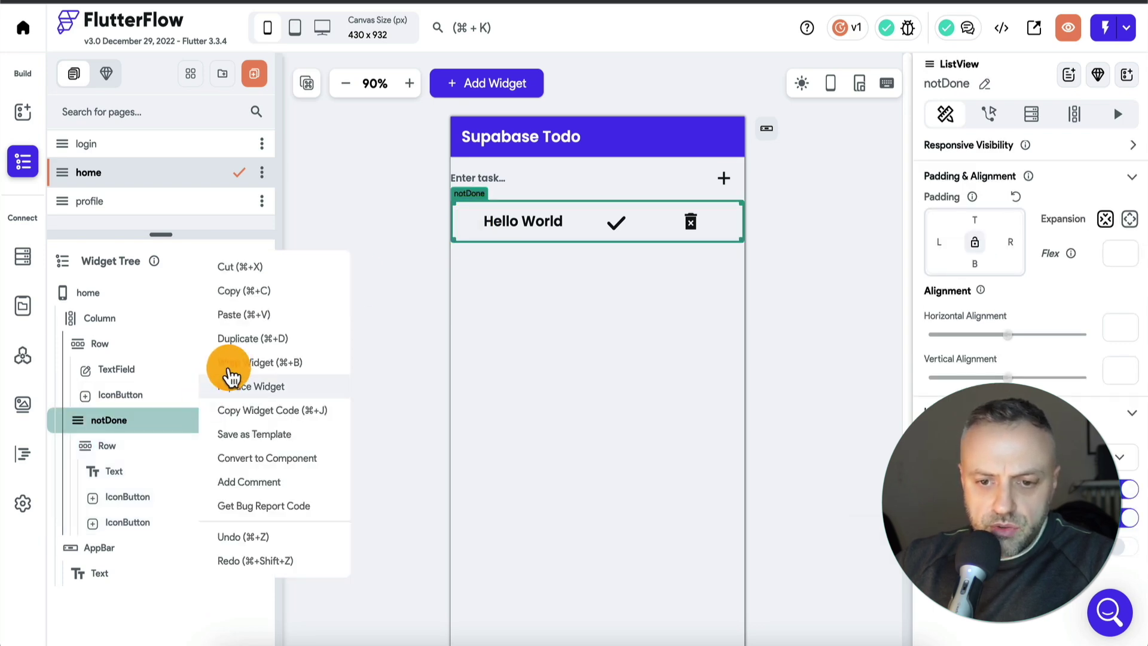
pyautogui.click(254, 338)
pyautogui.click(159, 548)
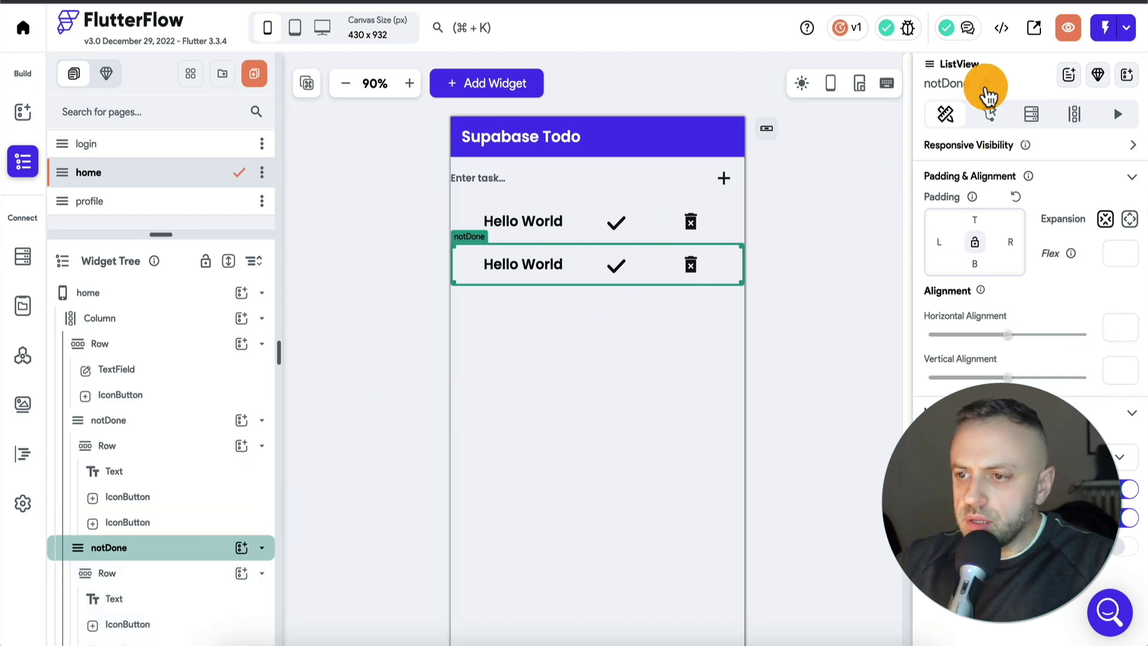
pyautogui.write('doneList')
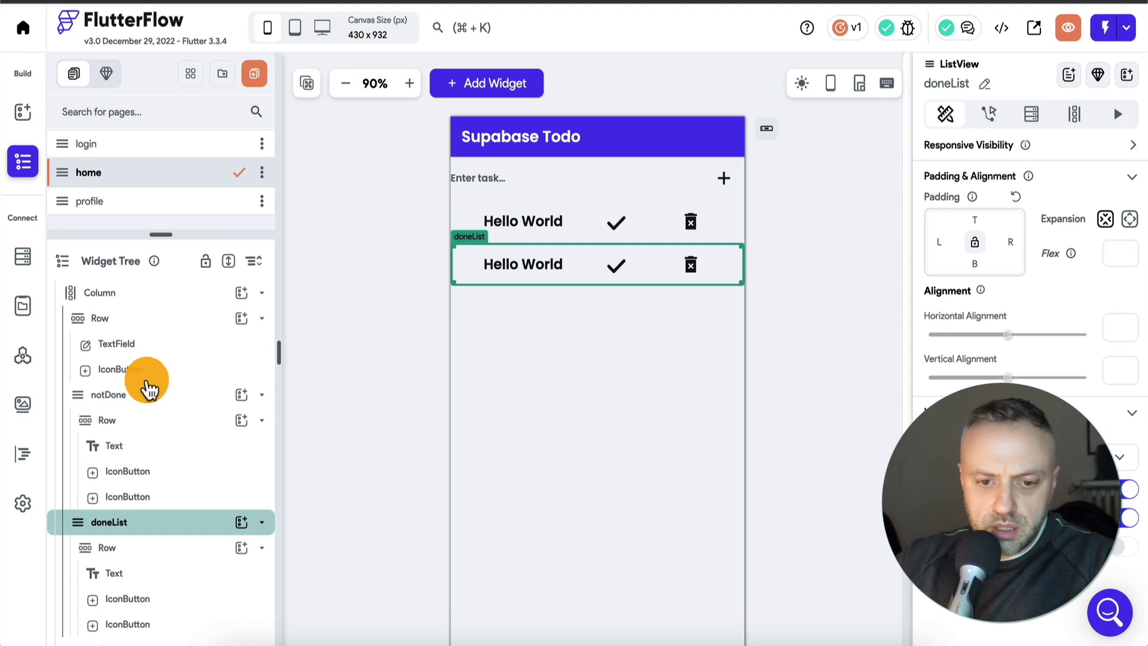
# - Rename the original notDone ListView as notDoneList
pyautogui.click(147, 392)
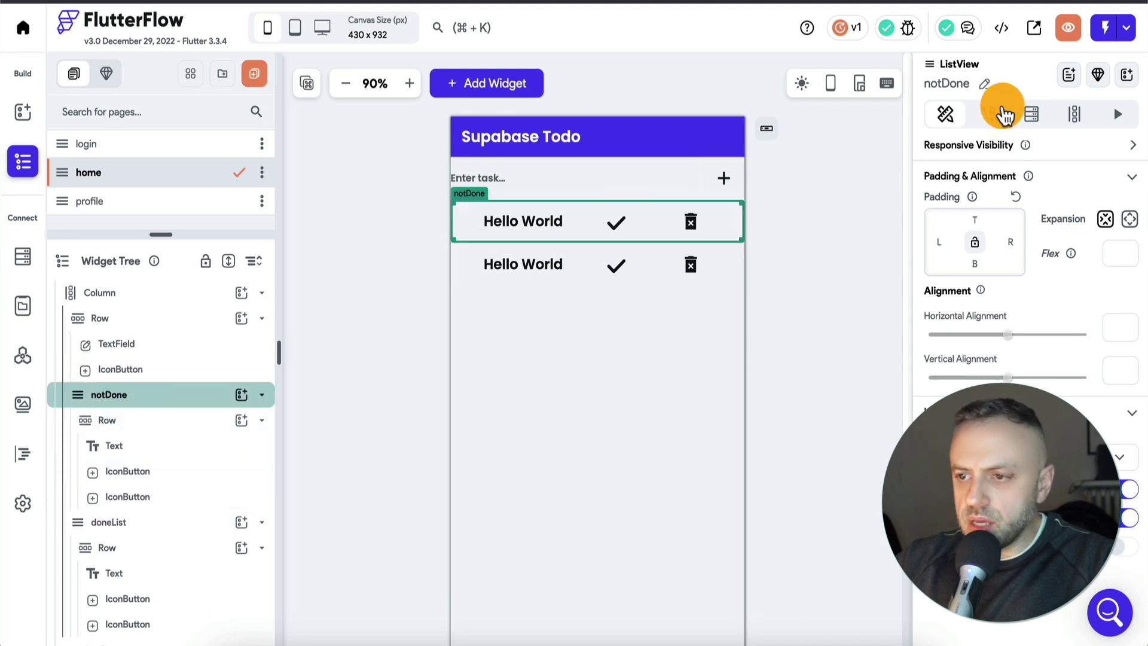
pyautogui.click(992, 84)
pyautogui.write('no')
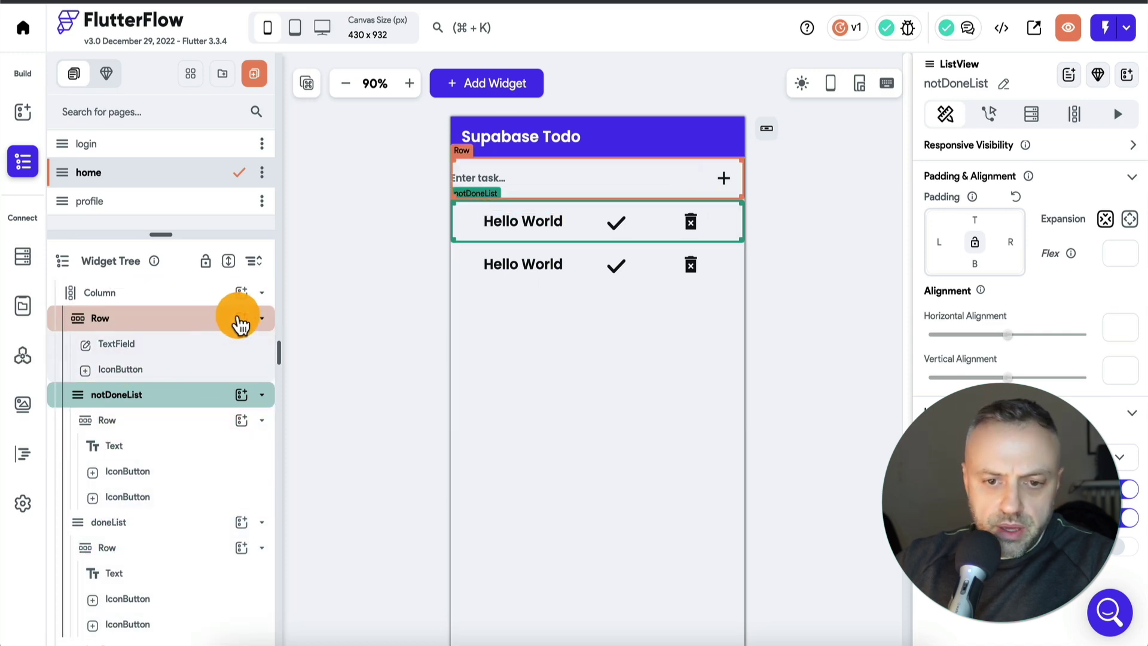
# - Add a Text widget to the page's main Column, below the two lists
pyautogui.click(241, 297)
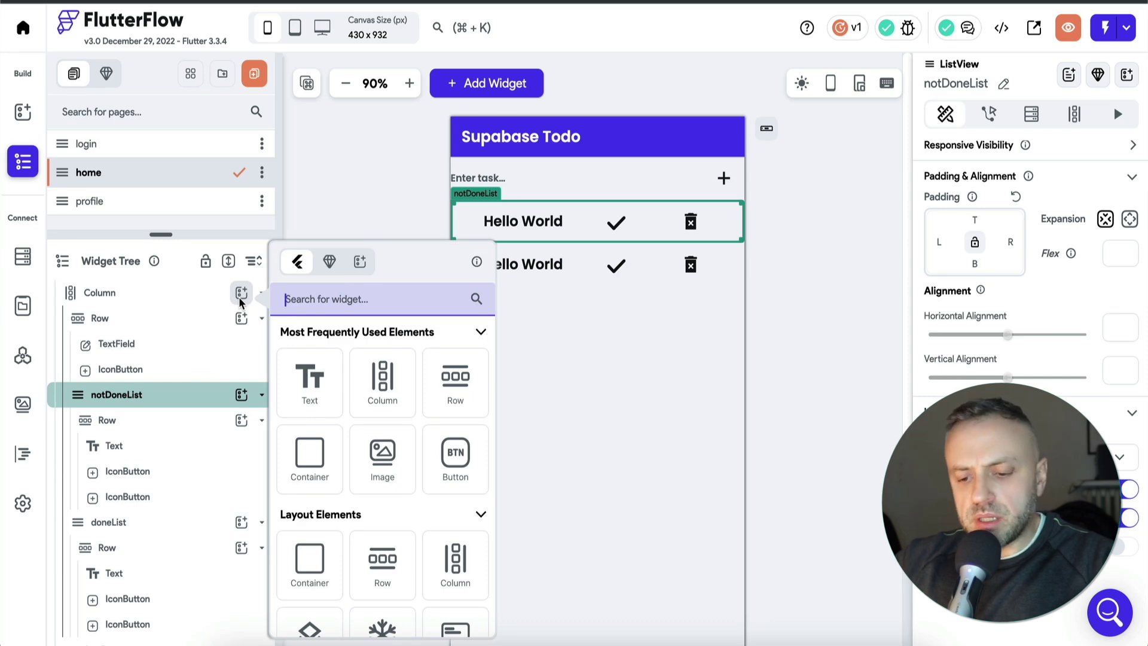
pyautogui.write('text')
pyautogui.click(307, 380)
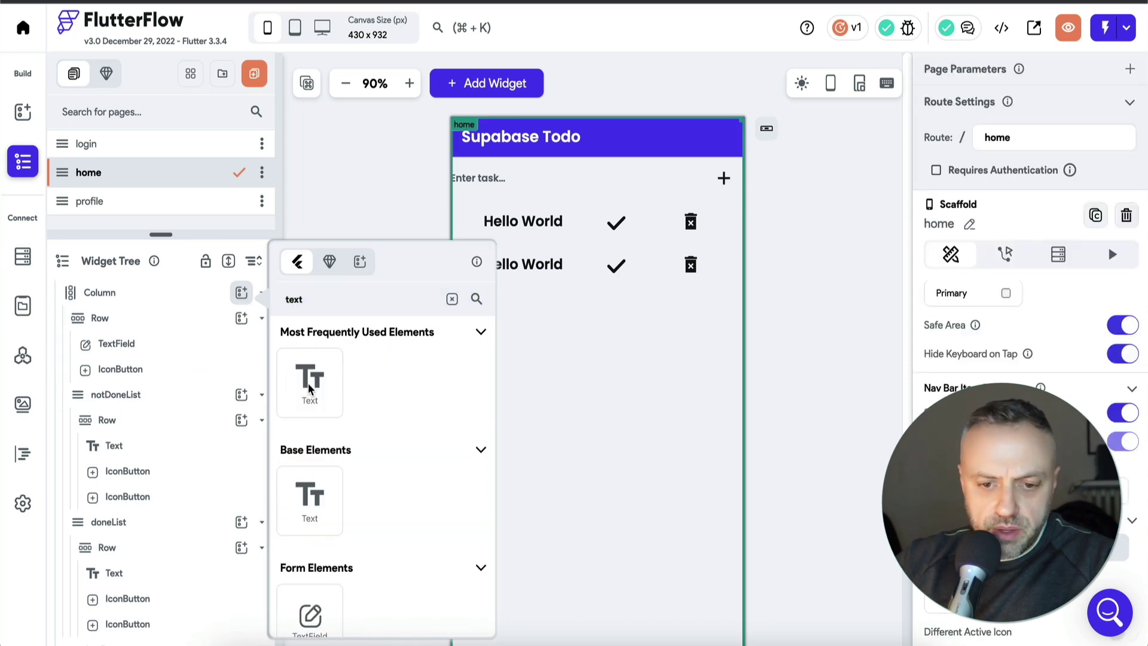
pyautogui.scroll(-1, 126, 577)
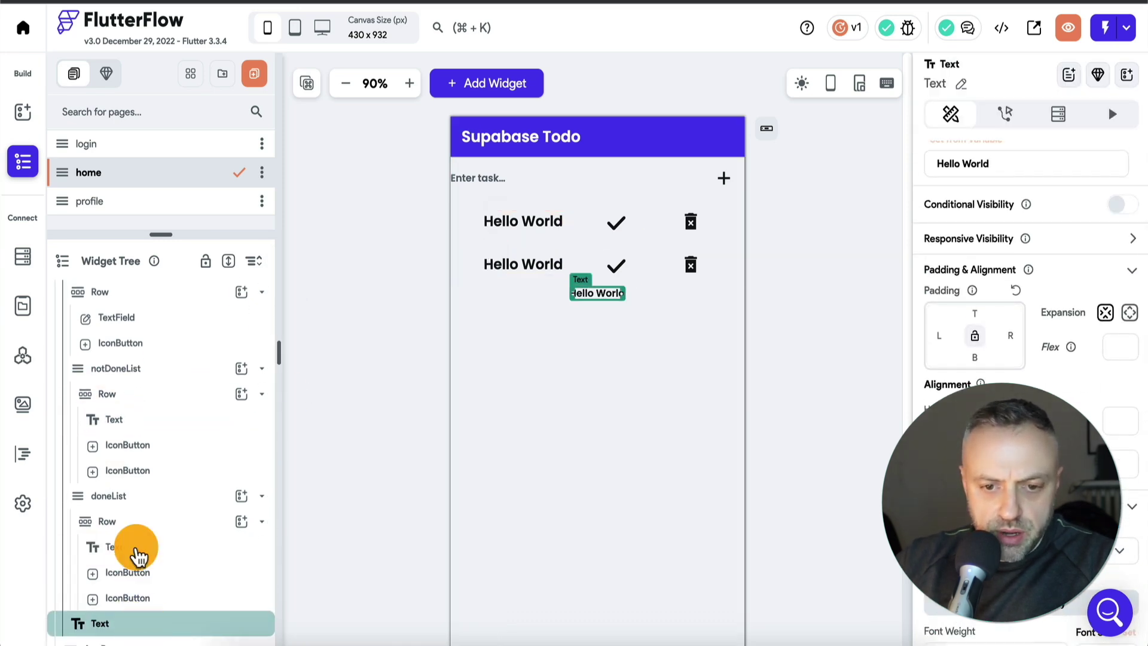
# - Move the new Text widget between notDoneList and doneList in the home page's Column
pyautogui.moveTo(144, 623); pyautogui.dragTo(100, 348)
pyautogui.moveTo(149, 423); pyautogui.dragTo(118, 369)
pyautogui.click(113, 396)
pyautogui.click(135, 422)
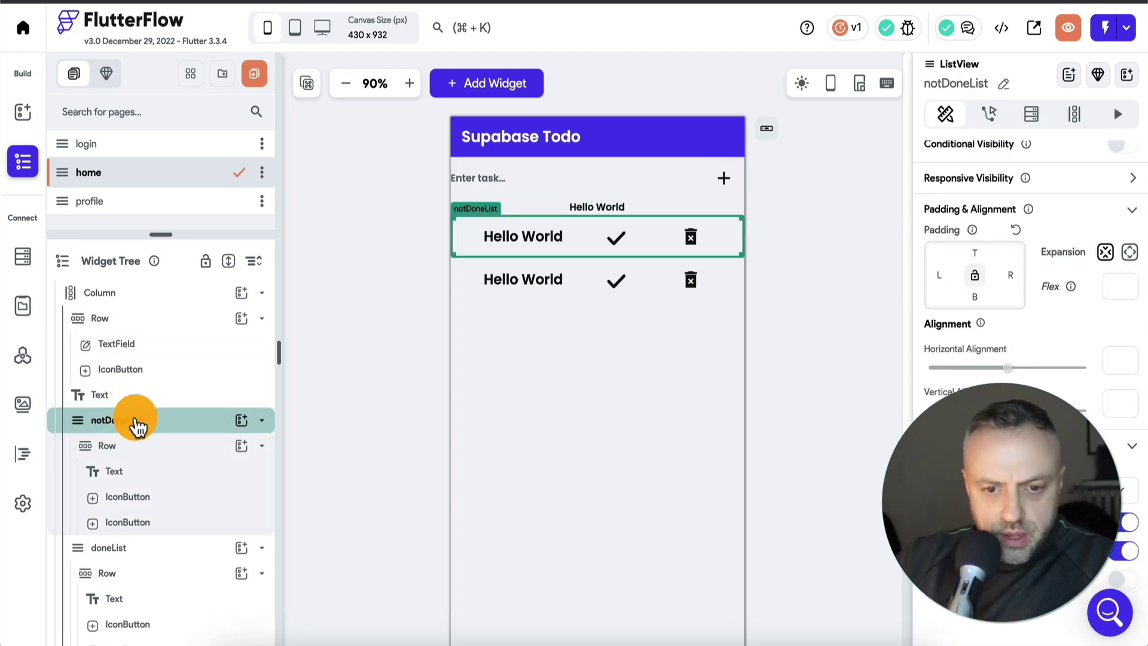
pyautogui.moveTo(131, 413); pyautogui.dragTo(122, 384)
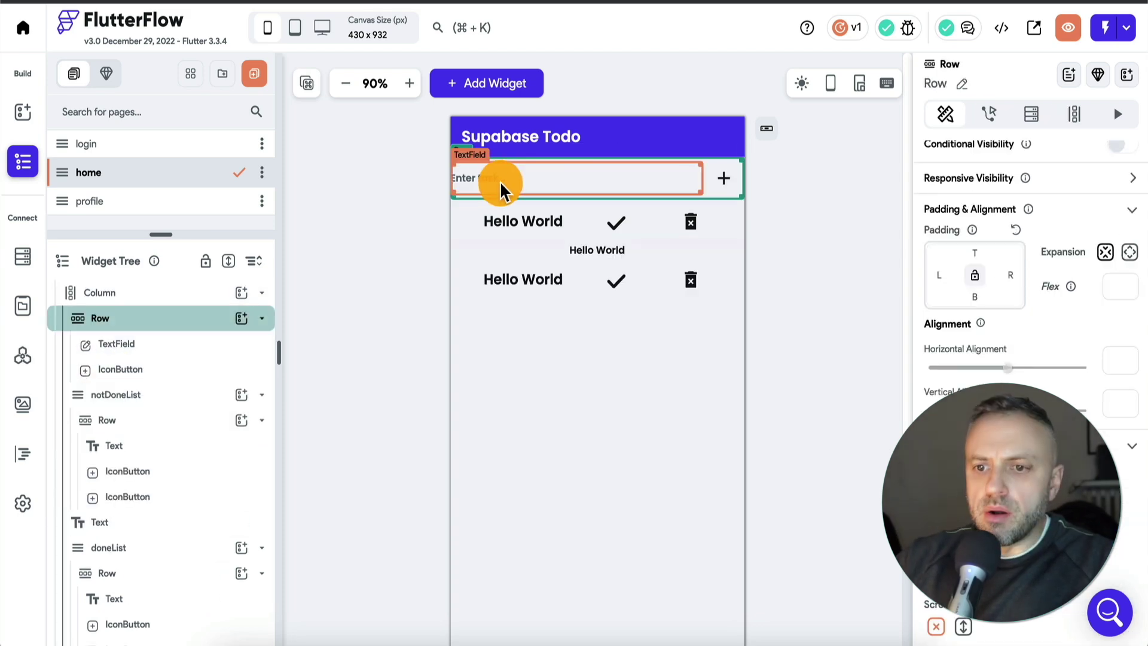
# - Set the new Text widget's top padding to 20 and increase its font size
pyautogui.click(590, 250)
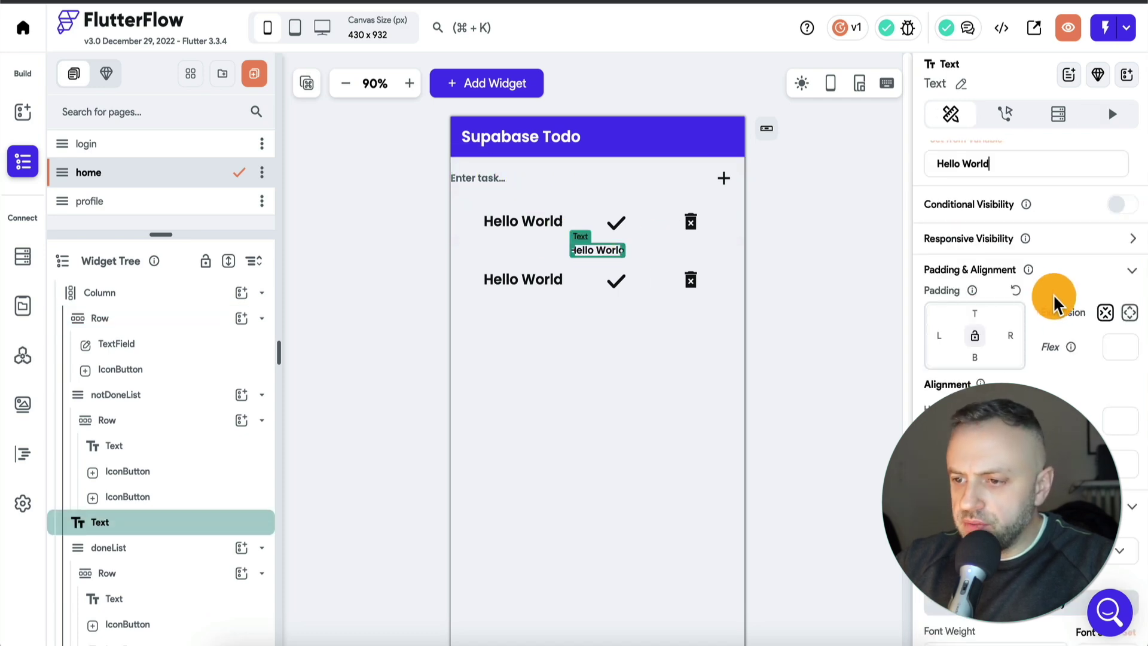
pyautogui.click(974, 307)
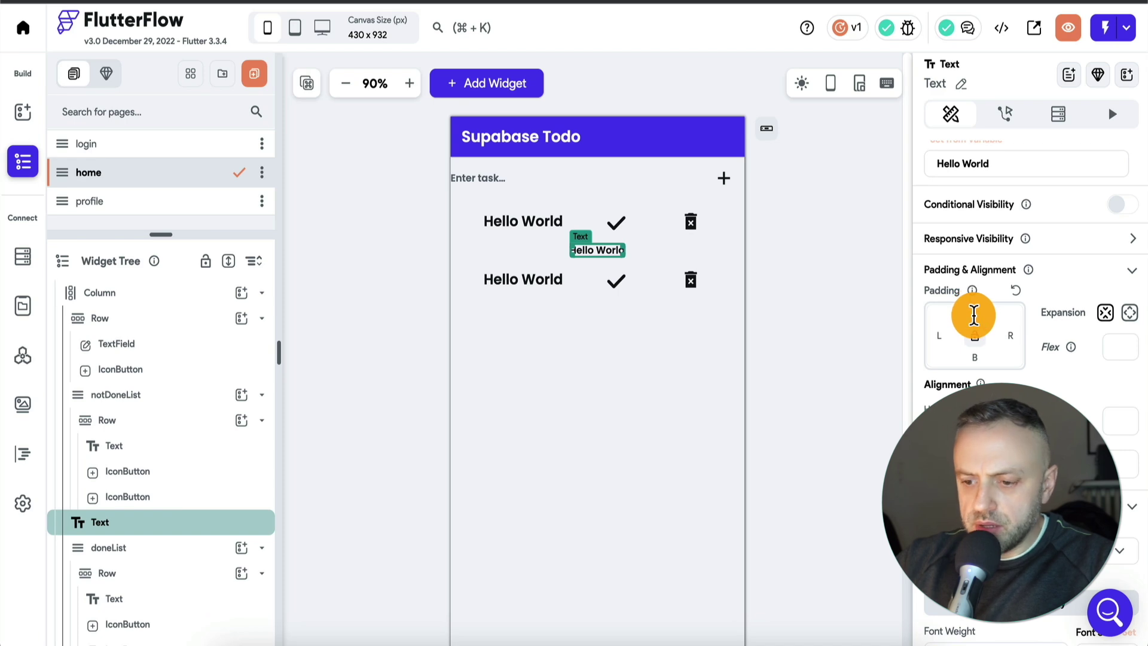
pyautogui.write('20')
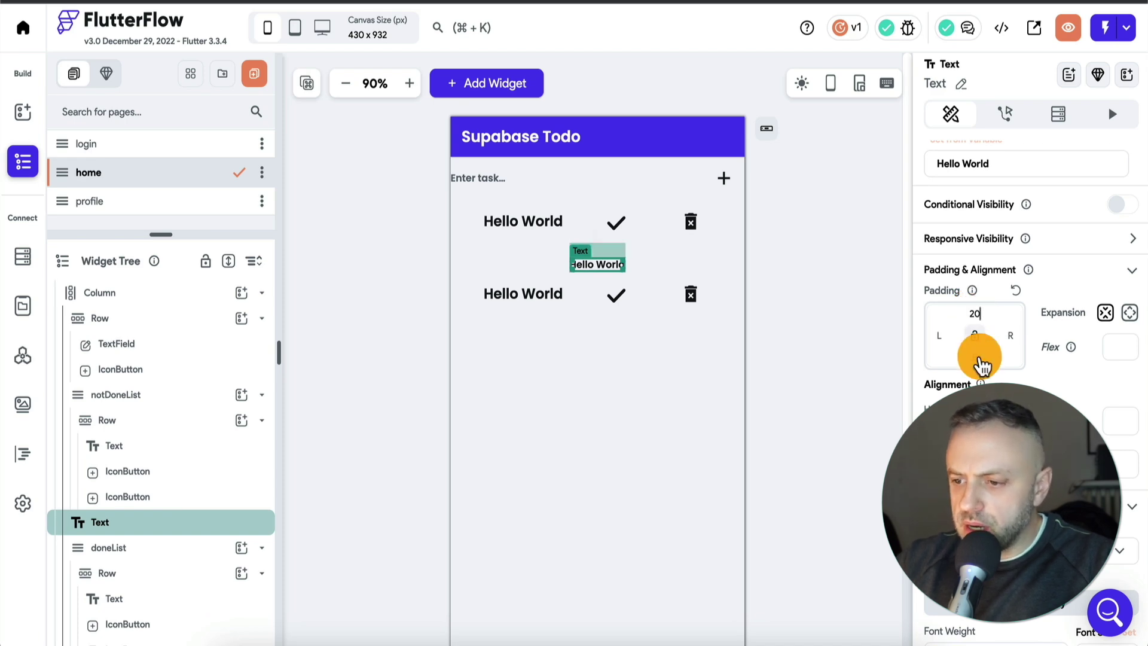
pyautogui.scroll(-8, 983, 365)
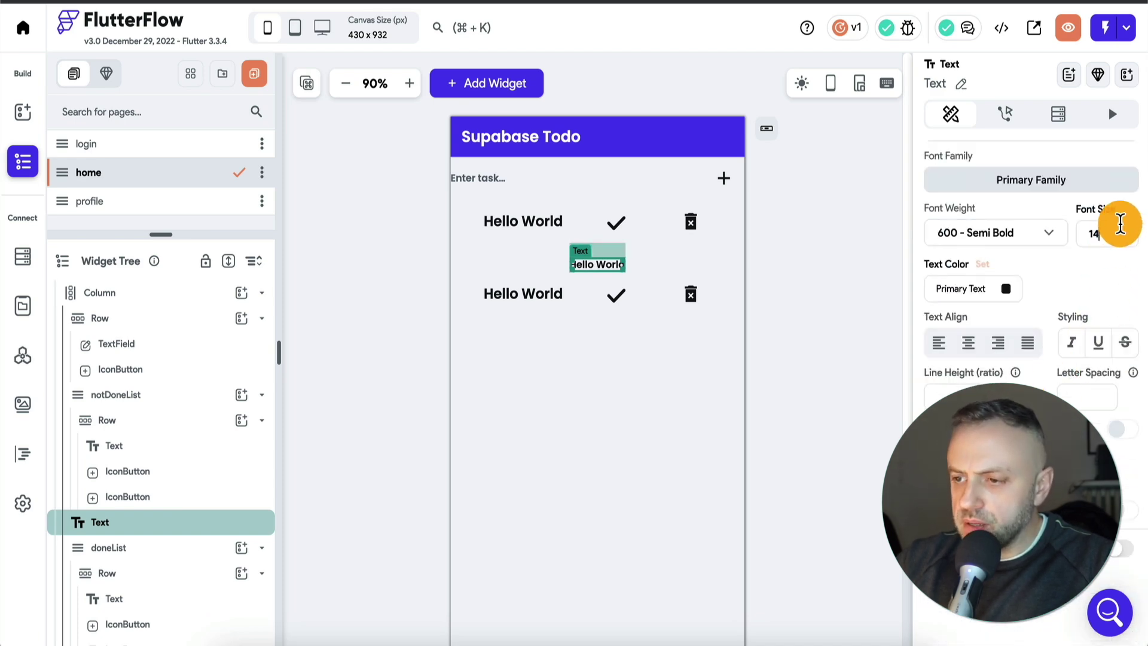
# - Change the text of the widget between the two lists to "Done Tasks"
pyautogui.scroll(8, 1020, 199)
pyautogui.tripleClick(1020, 173)
pyautogui.write('D')
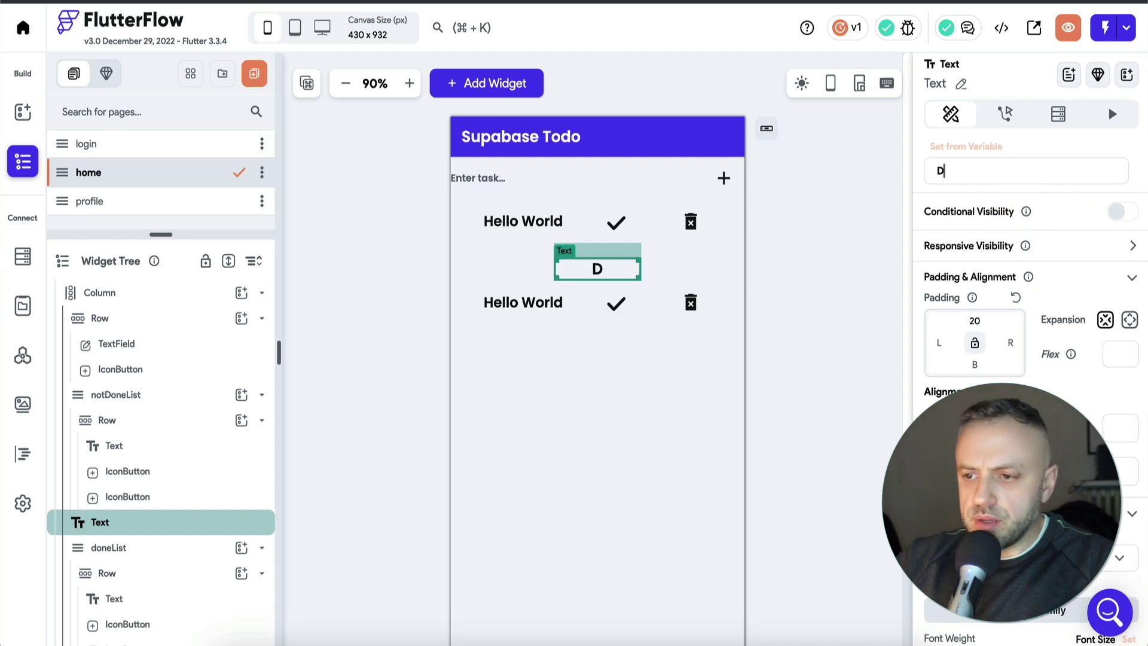
pyautogui.write('one Tasks')
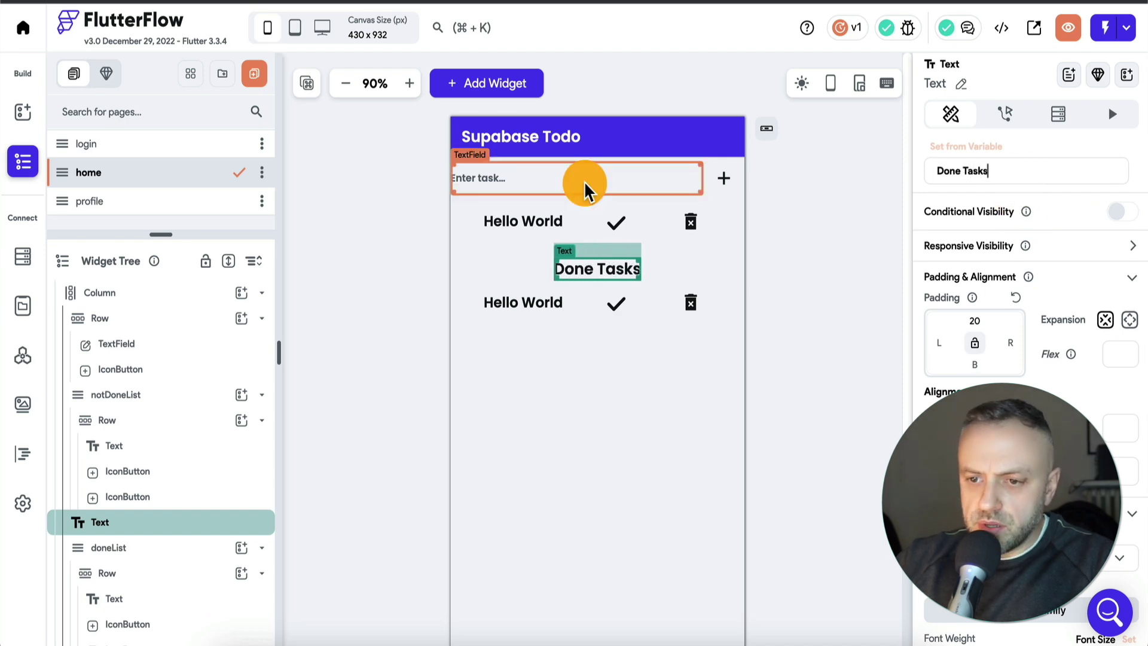
pyautogui.click(584, 180)
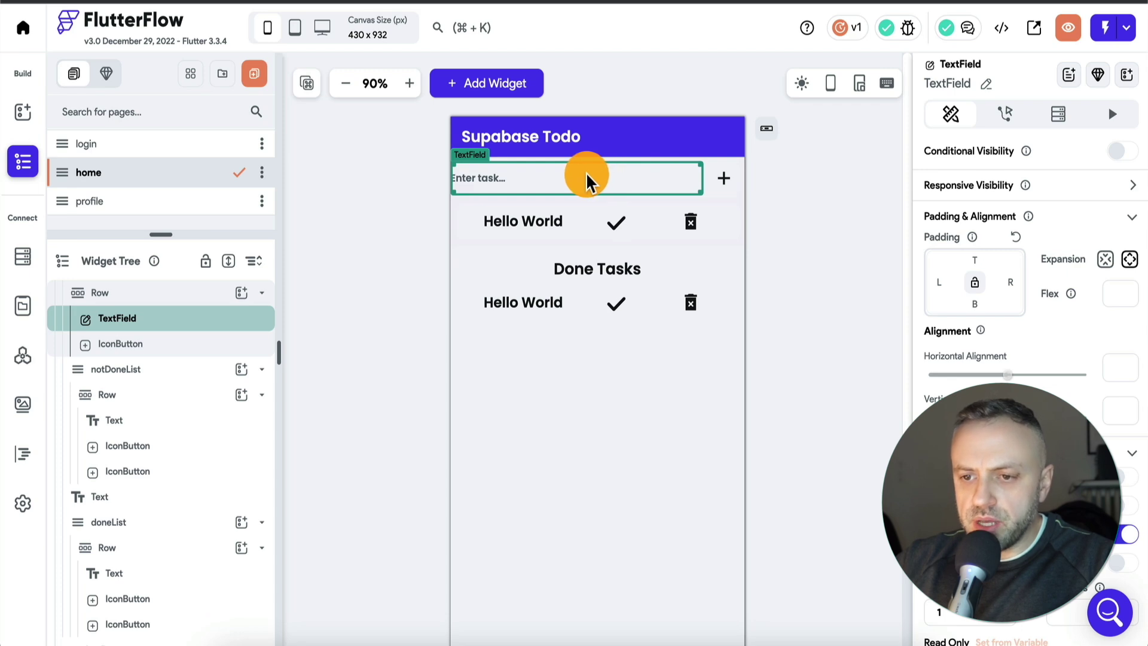
# - Set up a backend query on notDoneList as a Supabase Query on the todo table
pyautogui.click(143, 373)
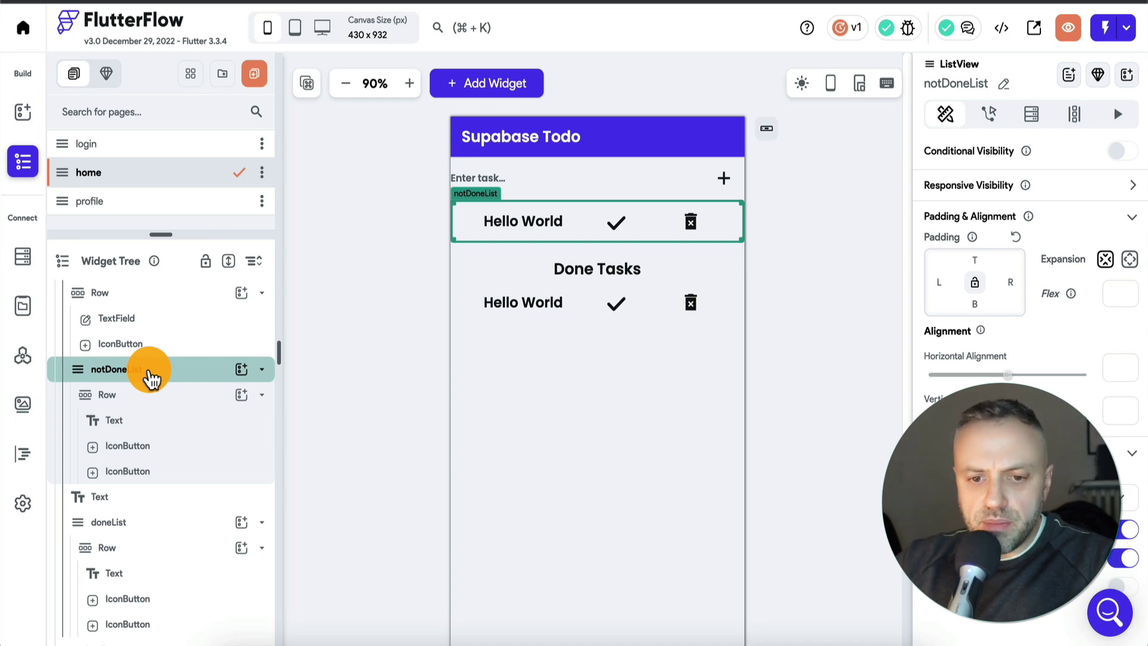
pyautogui.click(1037, 120)
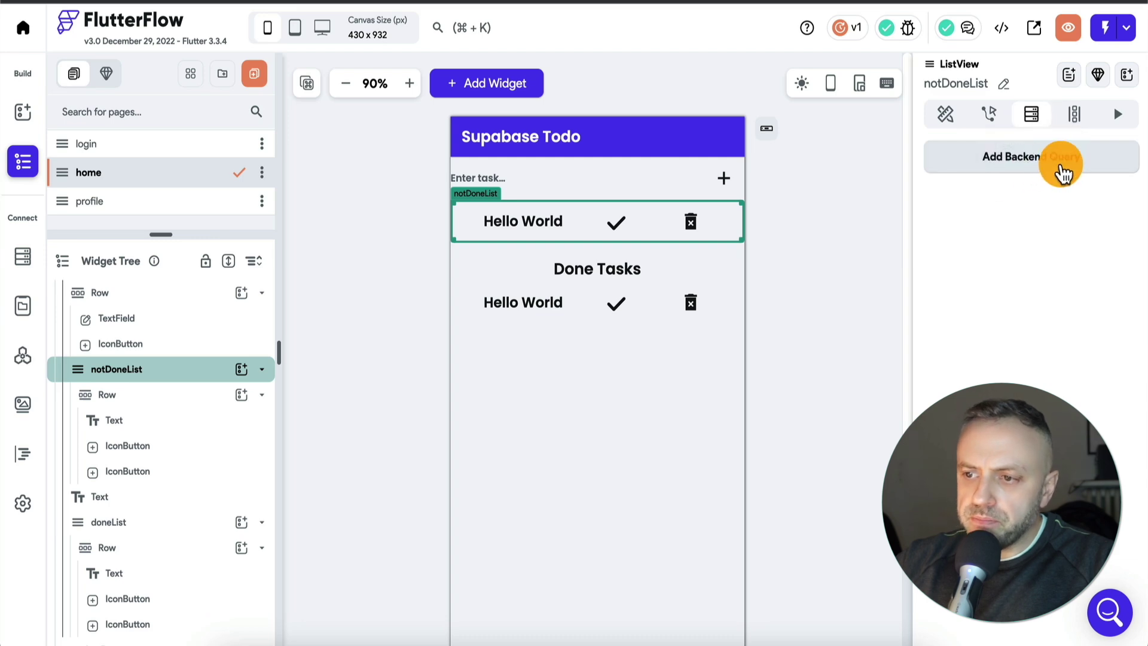
pyautogui.click(1062, 173)
pyautogui.click(773, 165)
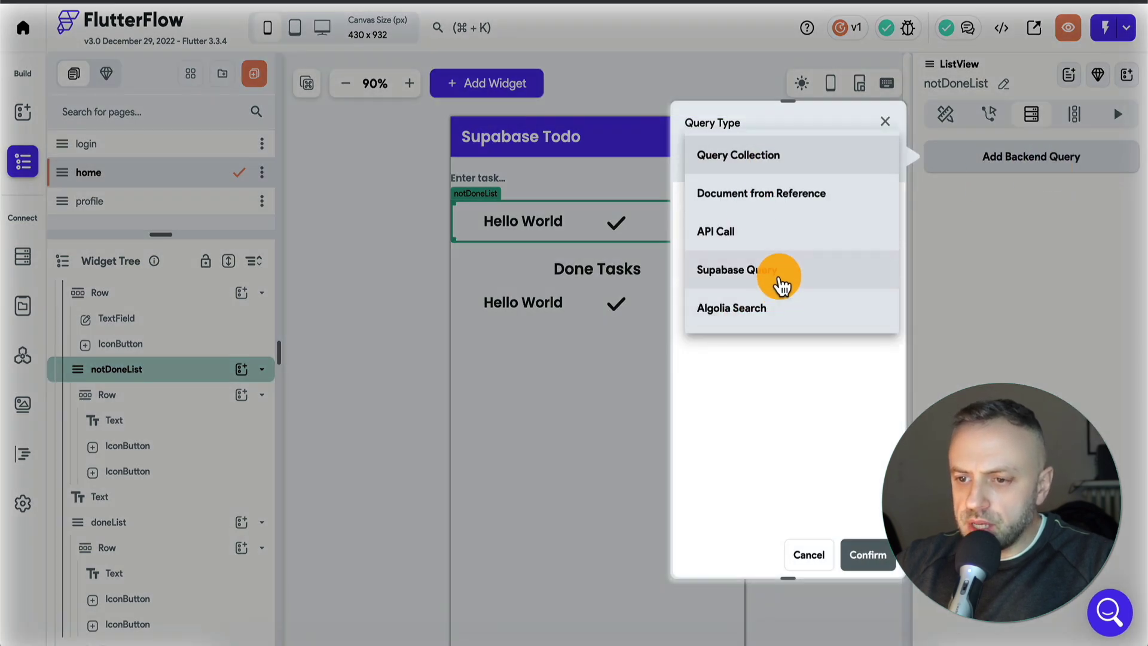
pyautogui.click(780, 286)
pyautogui.click(831, 231)
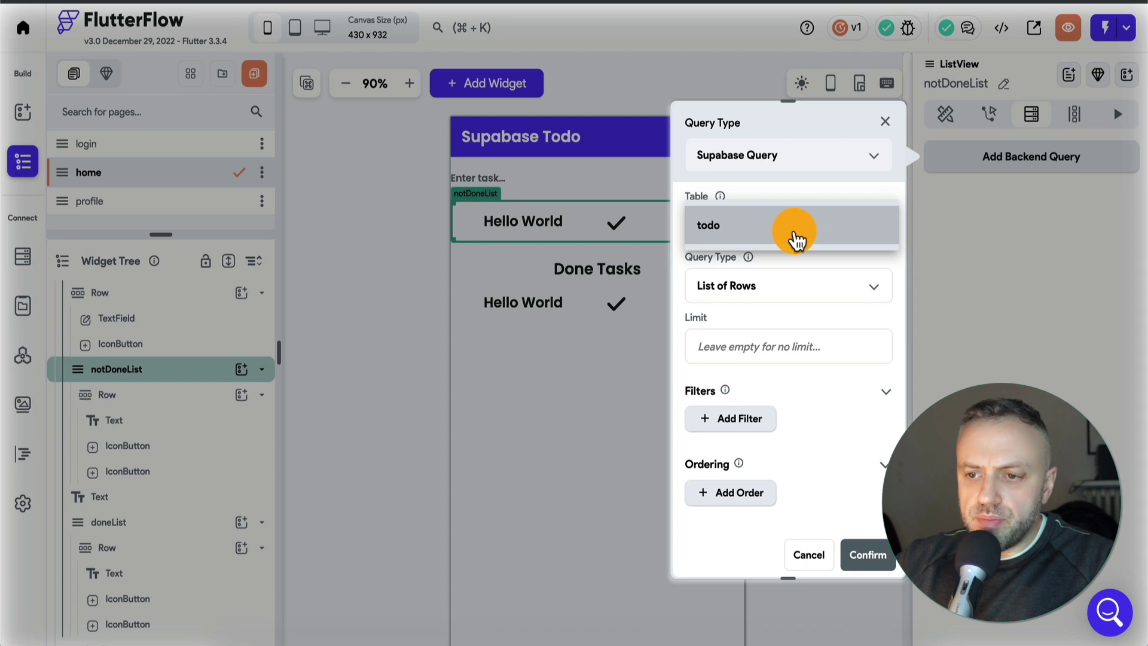
pyautogui.click(797, 240)
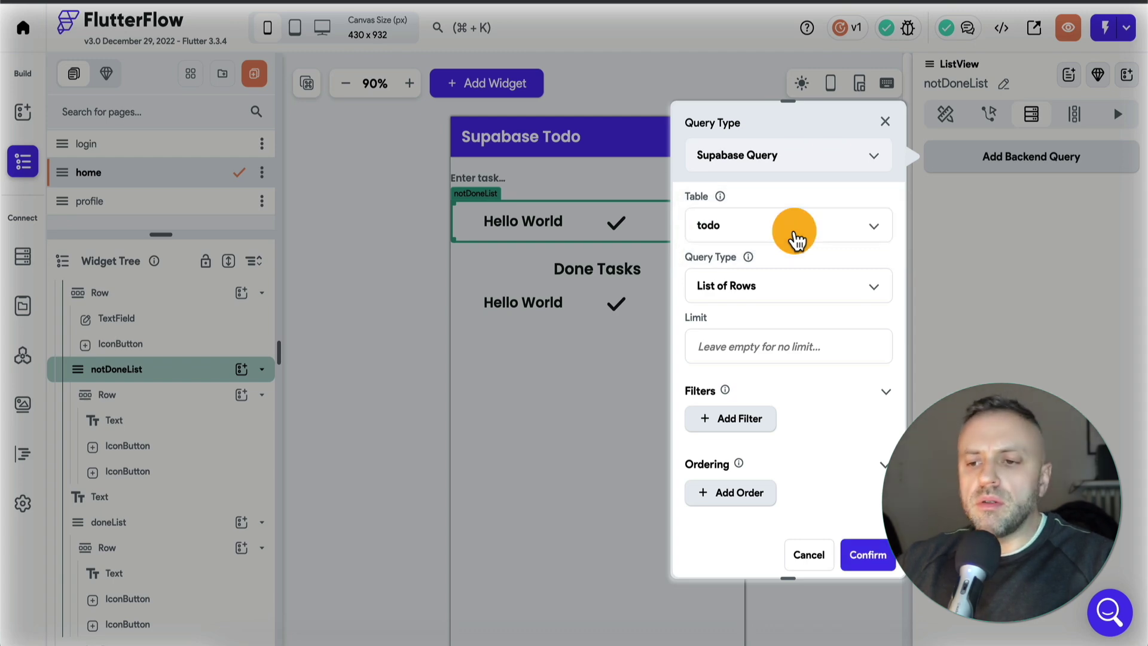
# - Filter the notDoneList query to rows where done is Equal To the specific value False
pyautogui.click(733, 431)
pyautogui.scroll(-2, 731, 423)
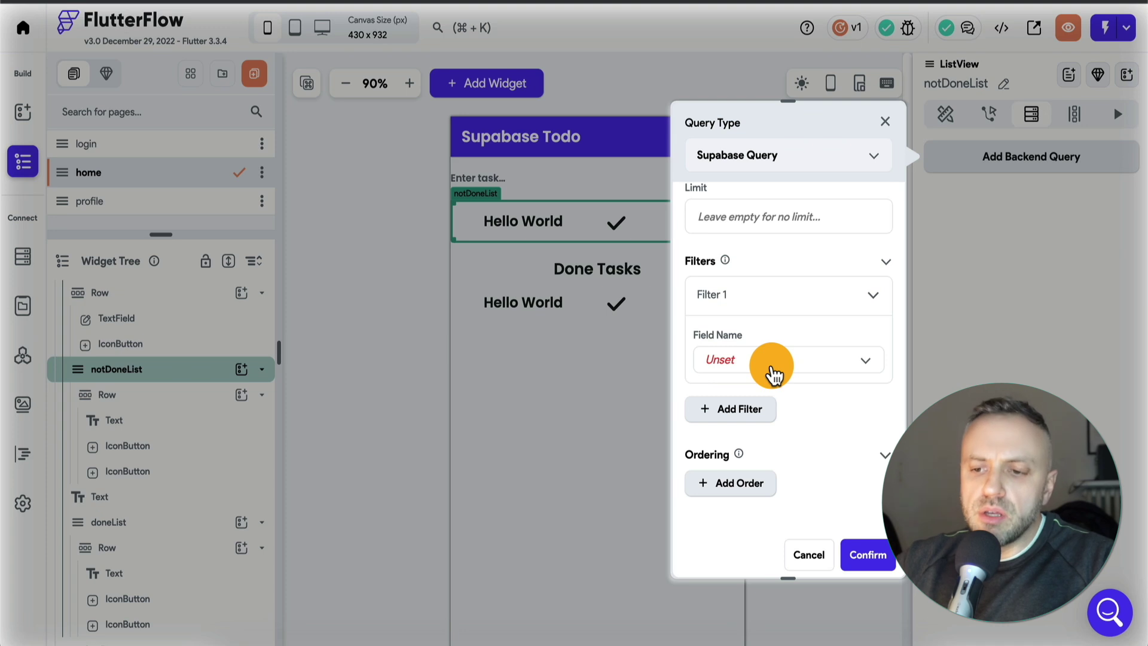
pyautogui.click(749, 368)
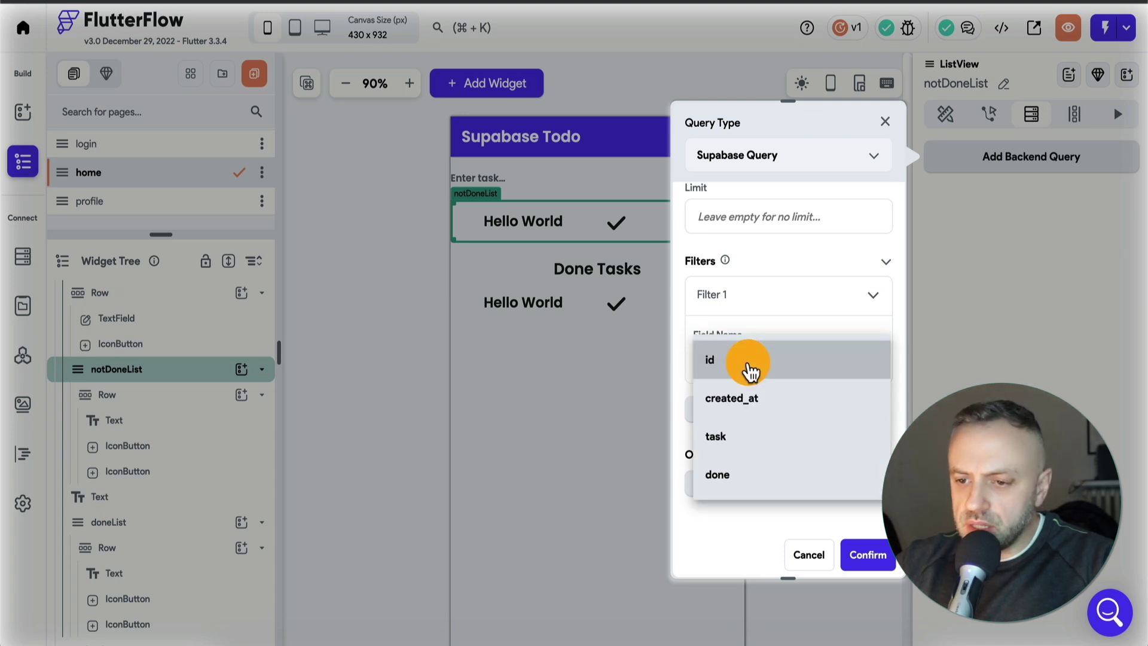
pyautogui.click(735, 475)
pyautogui.scroll(-2, 772, 402)
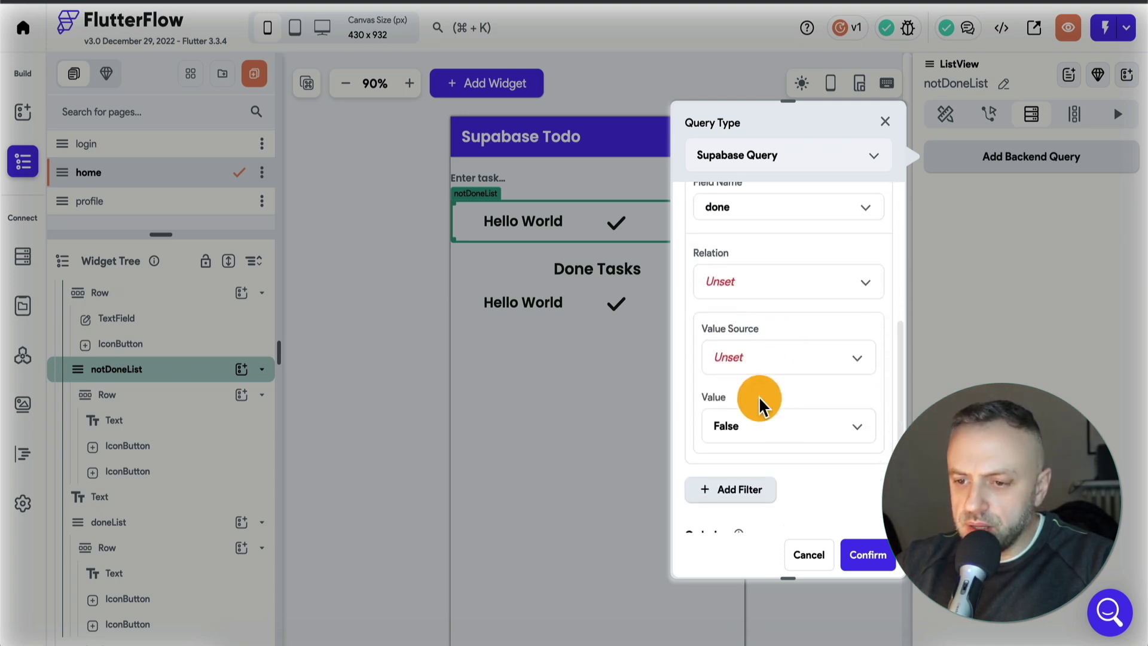
pyautogui.click(767, 362)
pyautogui.click(776, 282)
pyautogui.click(762, 284)
pyautogui.click(762, 282)
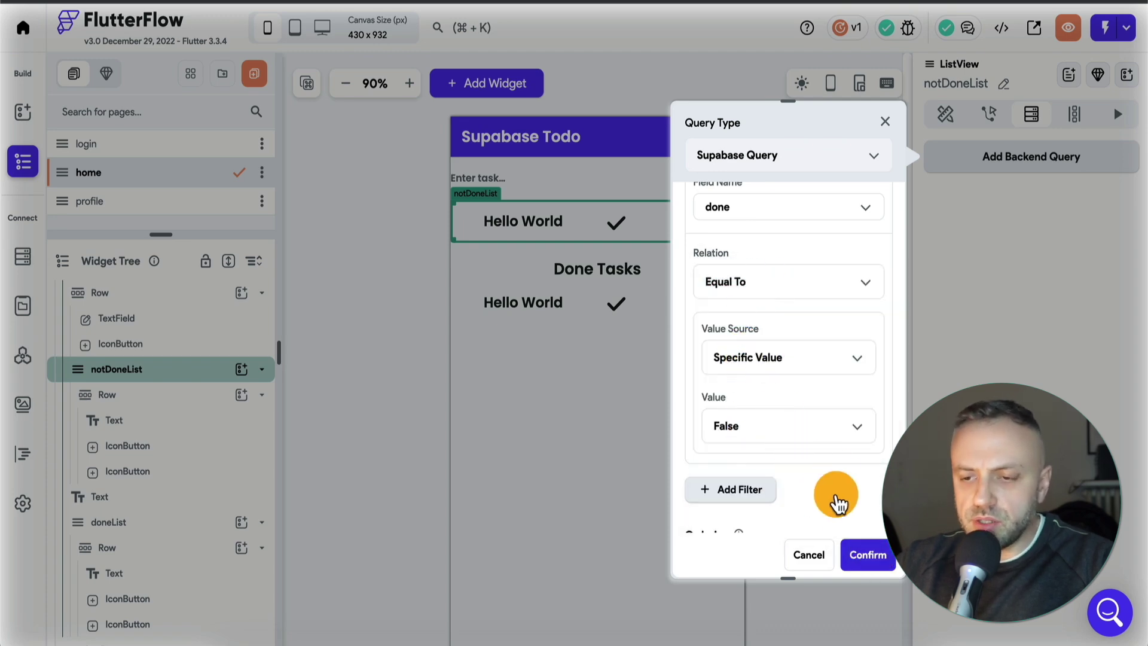
# - Check the notDoneList query settings, then confirm creating the query and close its settings
pyautogui.scroll(-2, 833, 496)
pyautogui.scroll(4, 827, 465)
pyautogui.scroll(2, 829, 463)
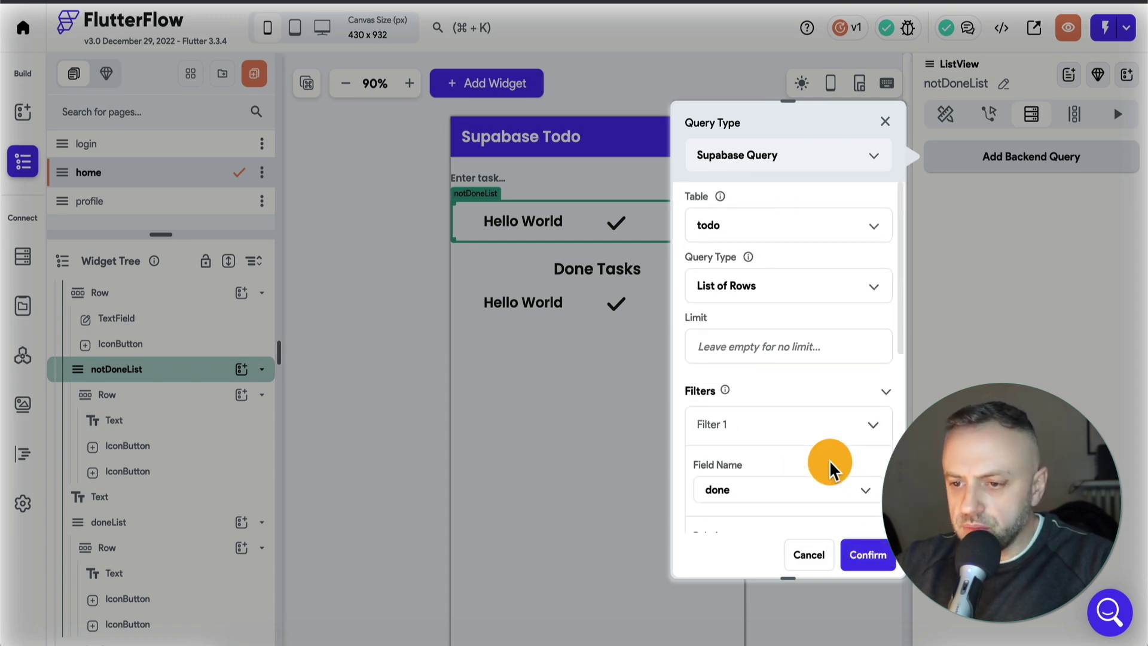
pyautogui.scroll(-6, 827, 461)
pyautogui.click(866, 559)
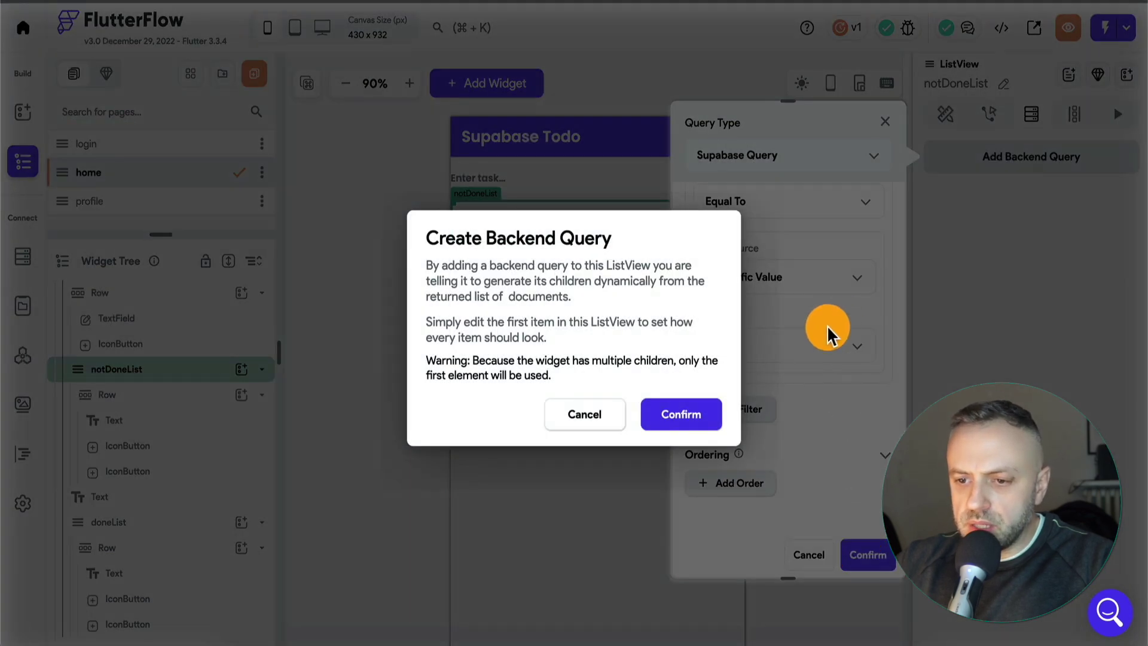
pyautogui.click(688, 410)
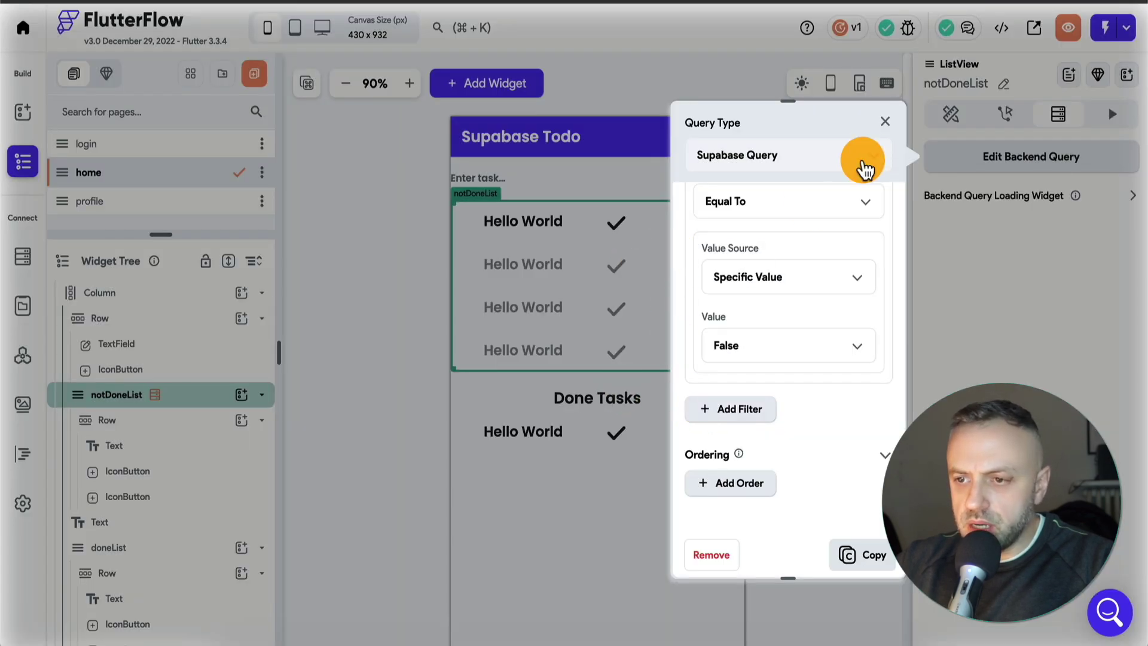
pyautogui.click(885, 125)
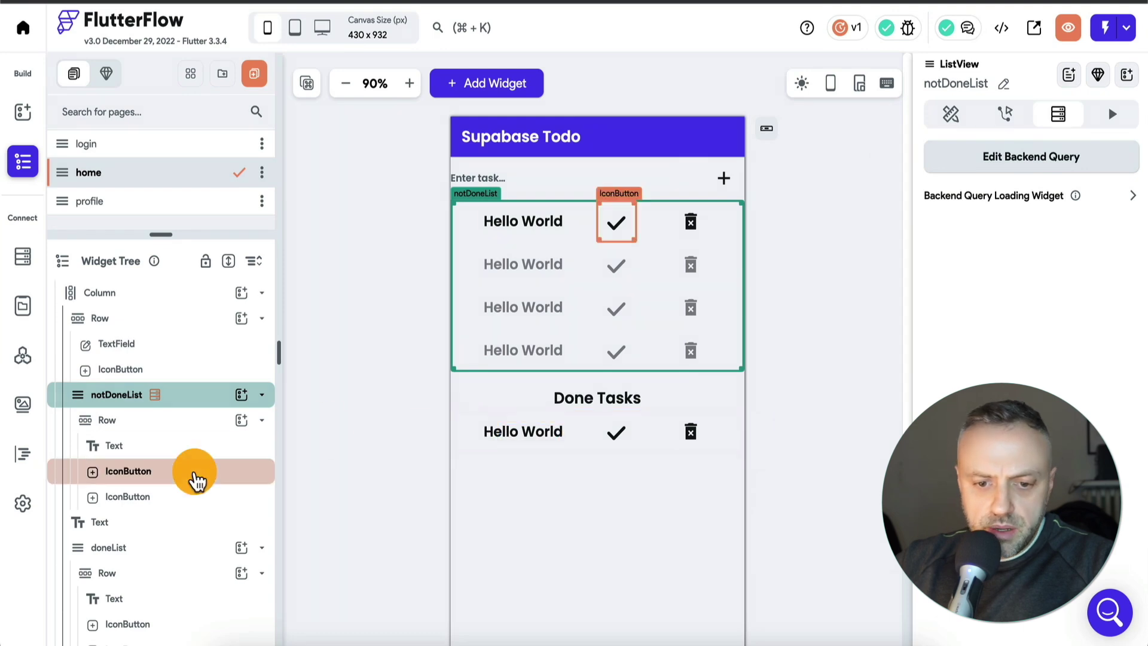
# - Set up a backend query on doneList as a Supabase Query on the todo table returning a List of Rows
pyautogui.scroll(-1, 156, 514)
pyautogui.click(161, 528)
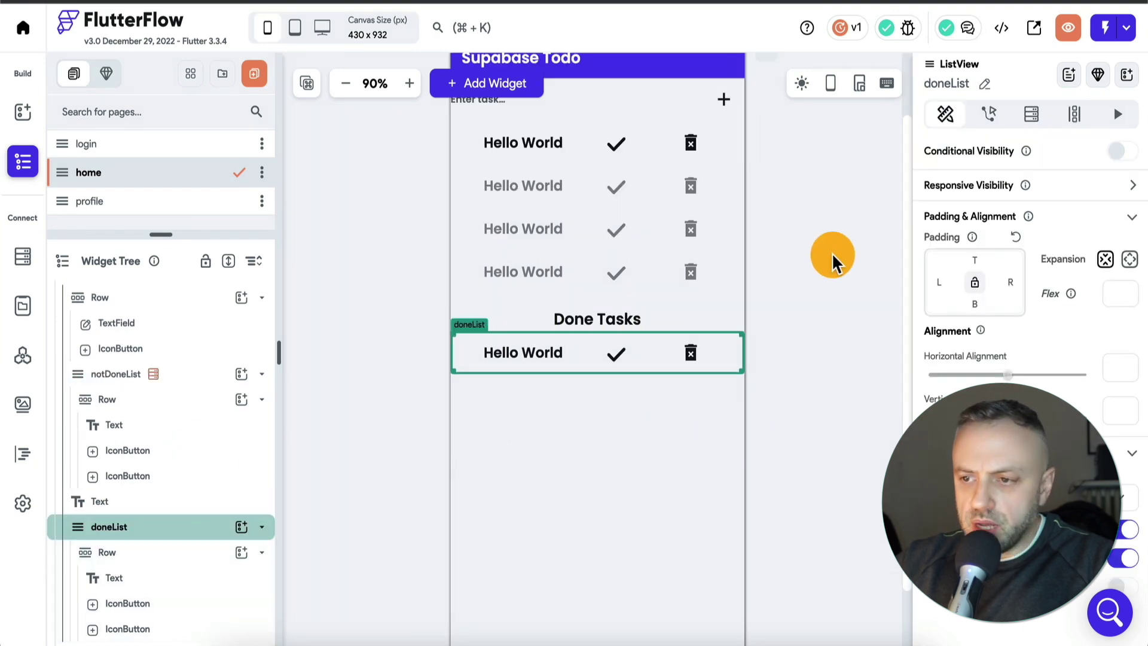
pyautogui.click(1031, 115)
pyautogui.click(1019, 160)
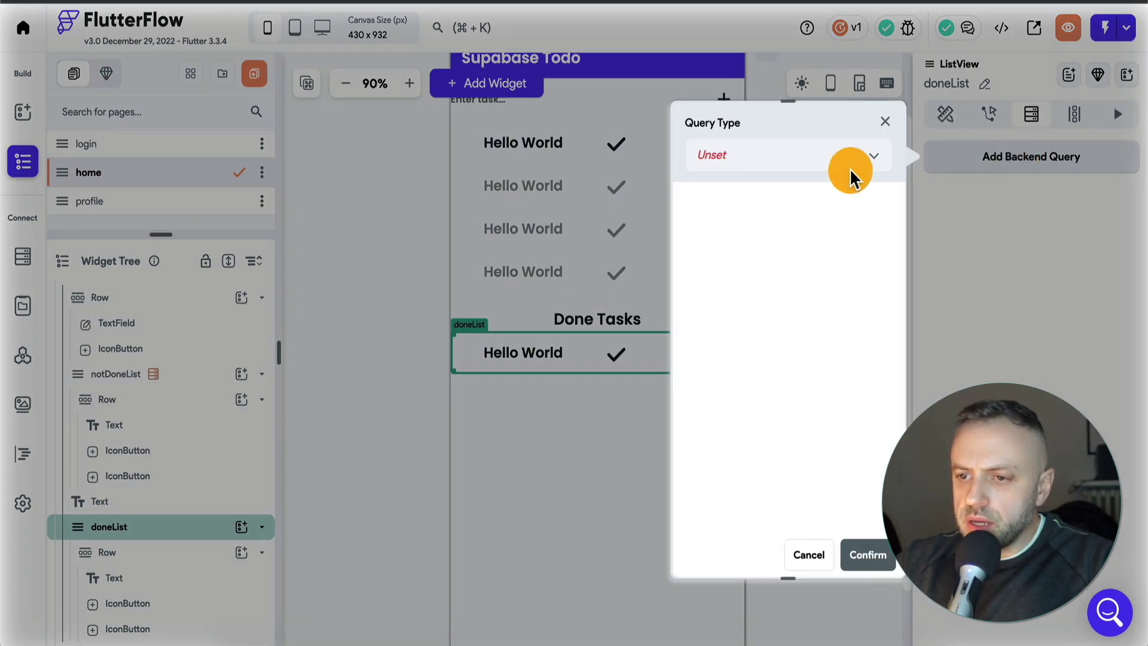
pyautogui.click(843, 157)
pyautogui.click(764, 275)
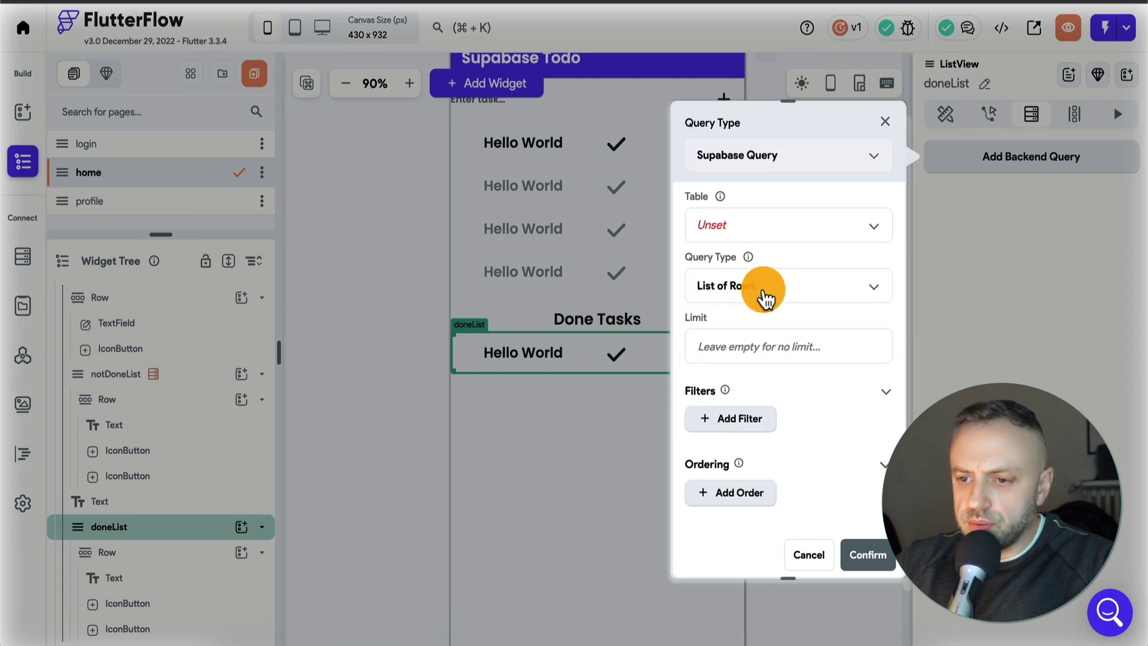
pyautogui.click(810, 233)
pyautogui.click(811, 235)
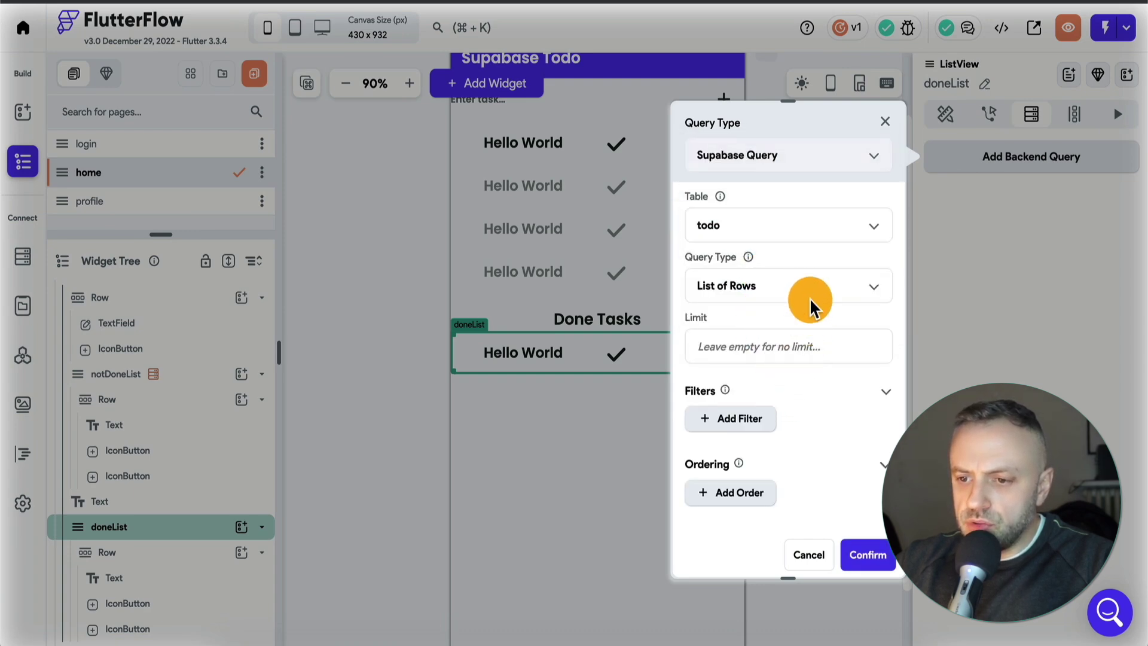
pyautogui.click(814, 289)
pyautogui.click(815, 290)
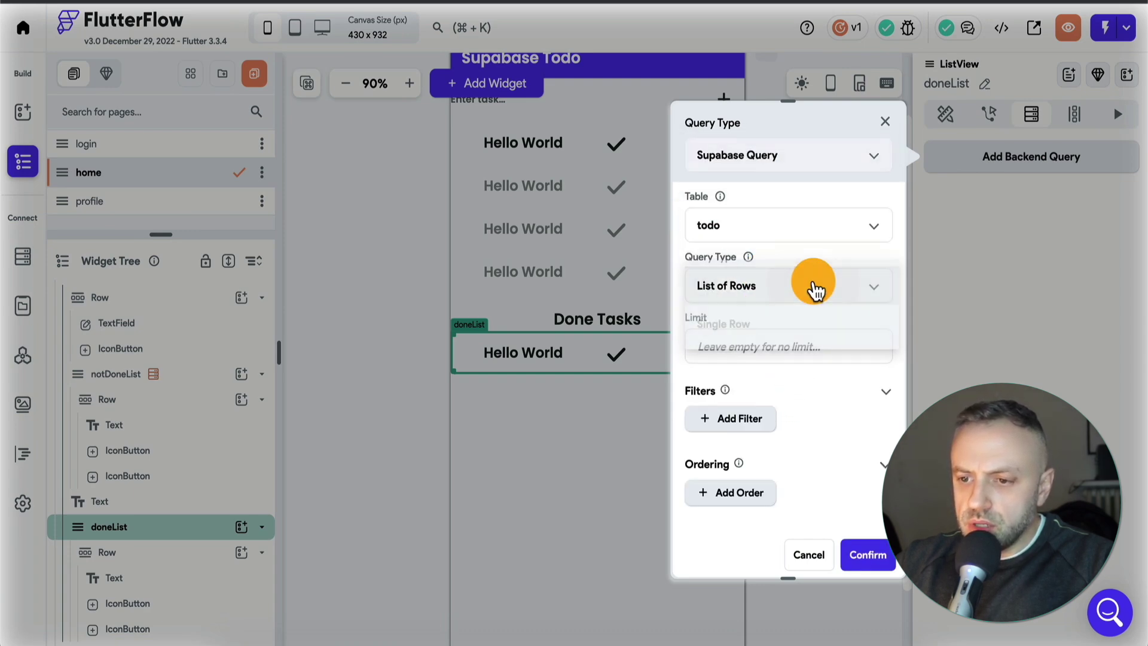
# - Add a filter on the done field to the doneList query, choosing the value True and the relation Equal To, and confirm the query
pyautogui.click(756, 425)
pyautogui.scroll(-1, 778, 418)
pyautogui.click(799, 410)
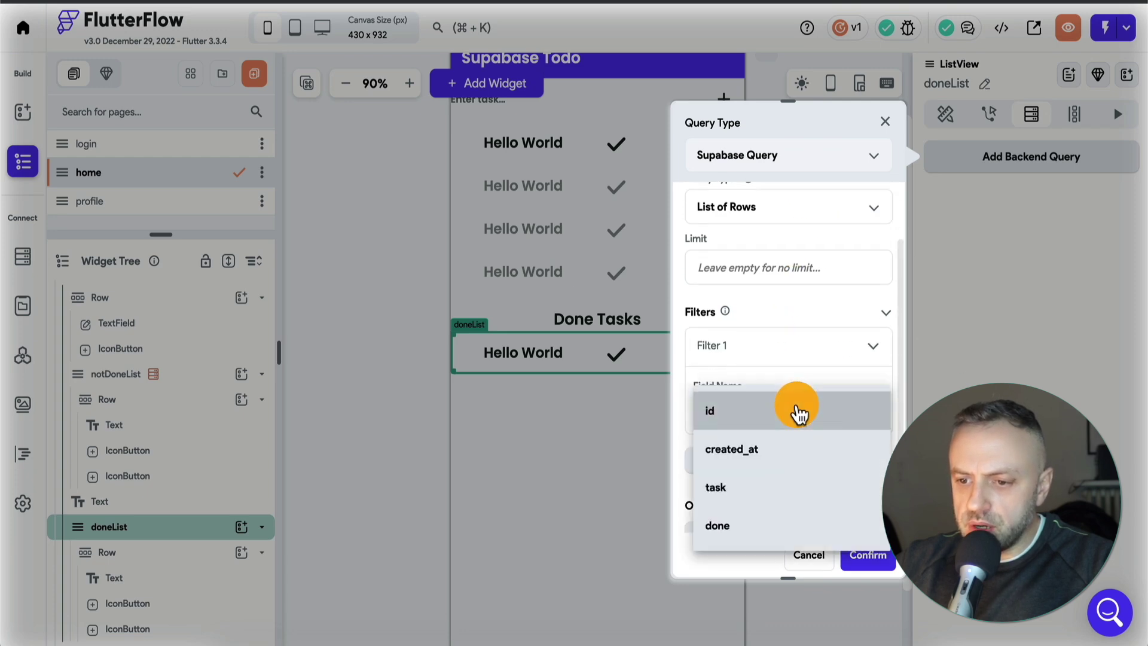
pyautogui.click(751, 529)
pyautogui.scroll(-3, 781, 440)
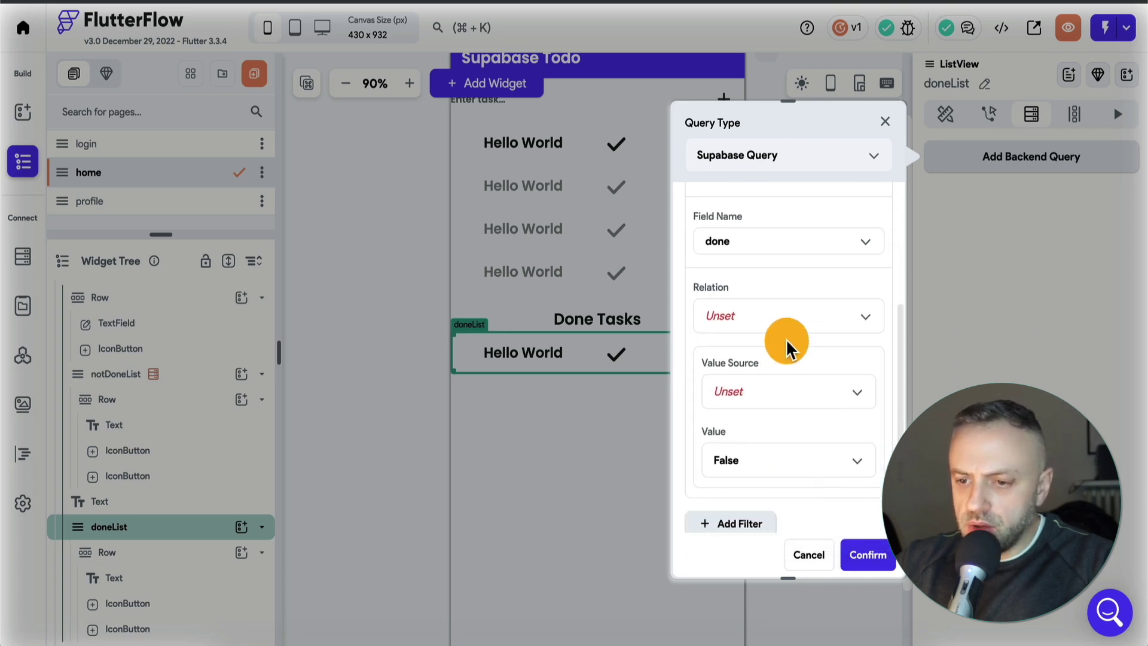
pyautogui.click(760, 460)
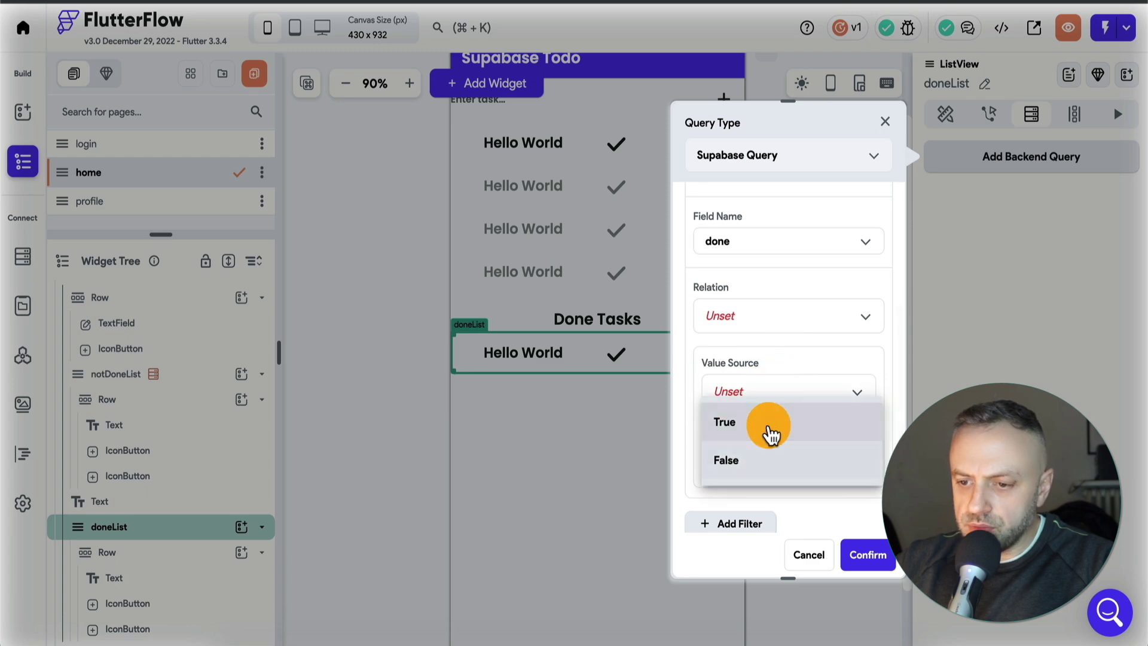
pyautogui.click(771, 432)
pyautogui.click(781, 320)
pyautogui.click(784, 320)
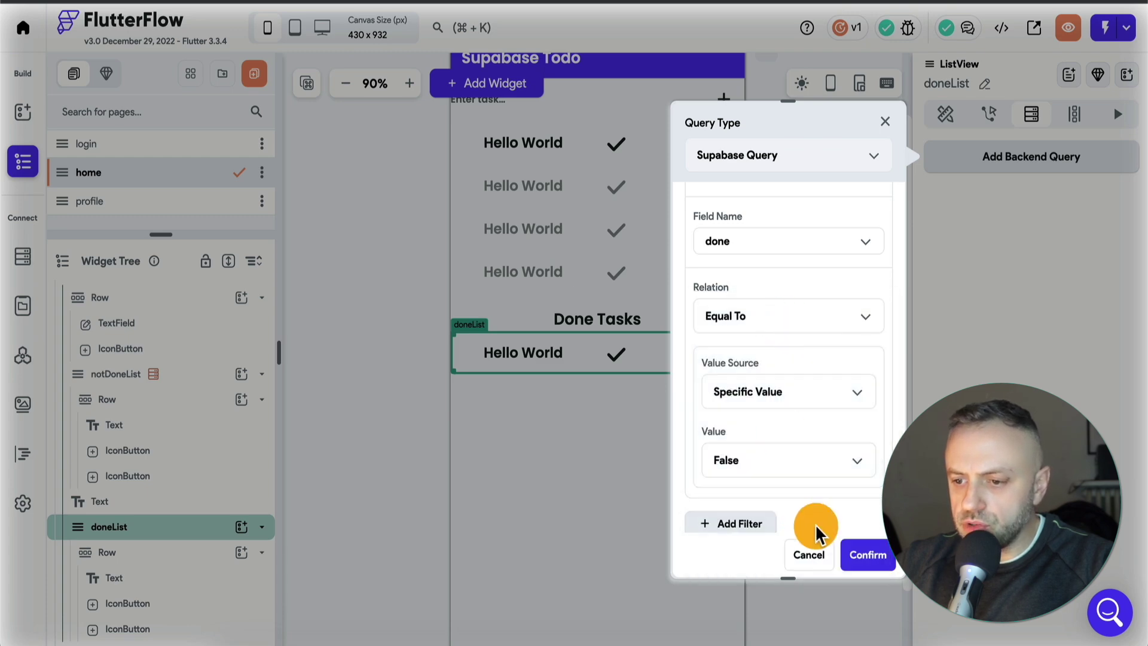
pyautogui.click(863, 559)
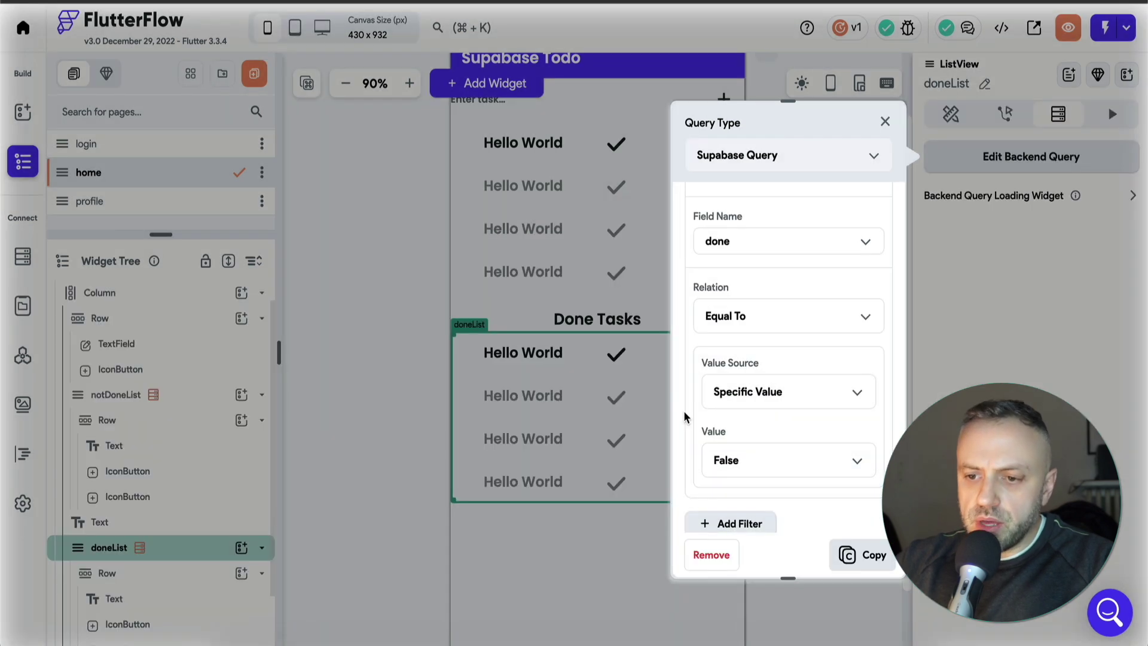
pyautogui.click(883, 128)
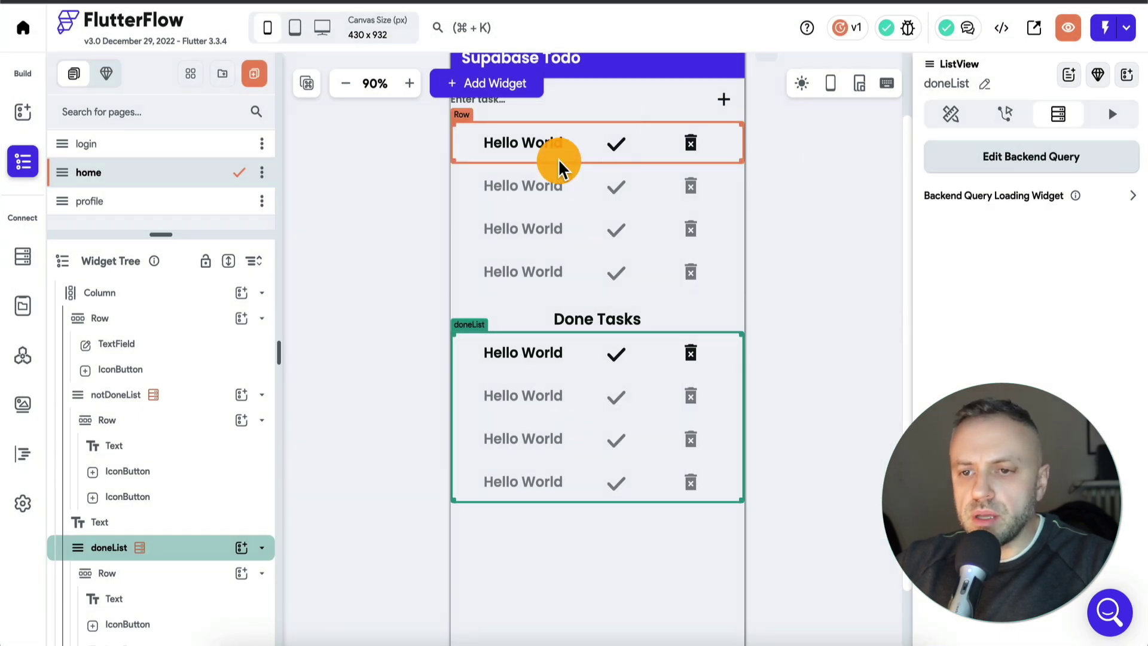
# - Rename the text field for entering tasks as inputTask
pyautogui.click(551, 105)
pyautogui.scroll(2, 411, 232)
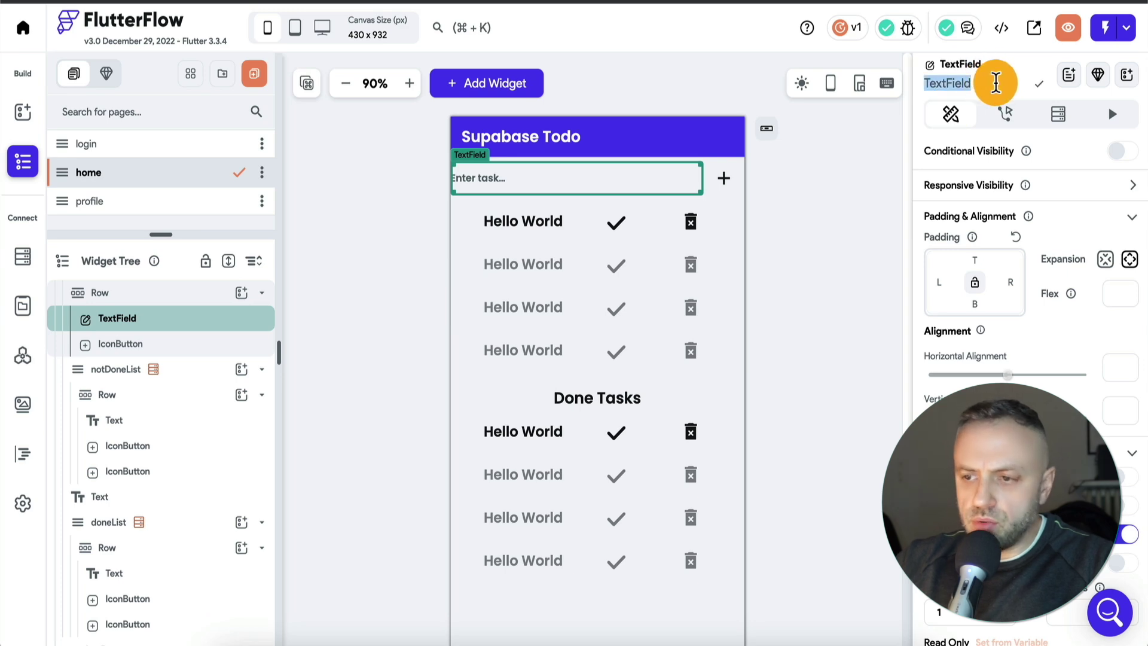
pyautogui.write('inputTas')
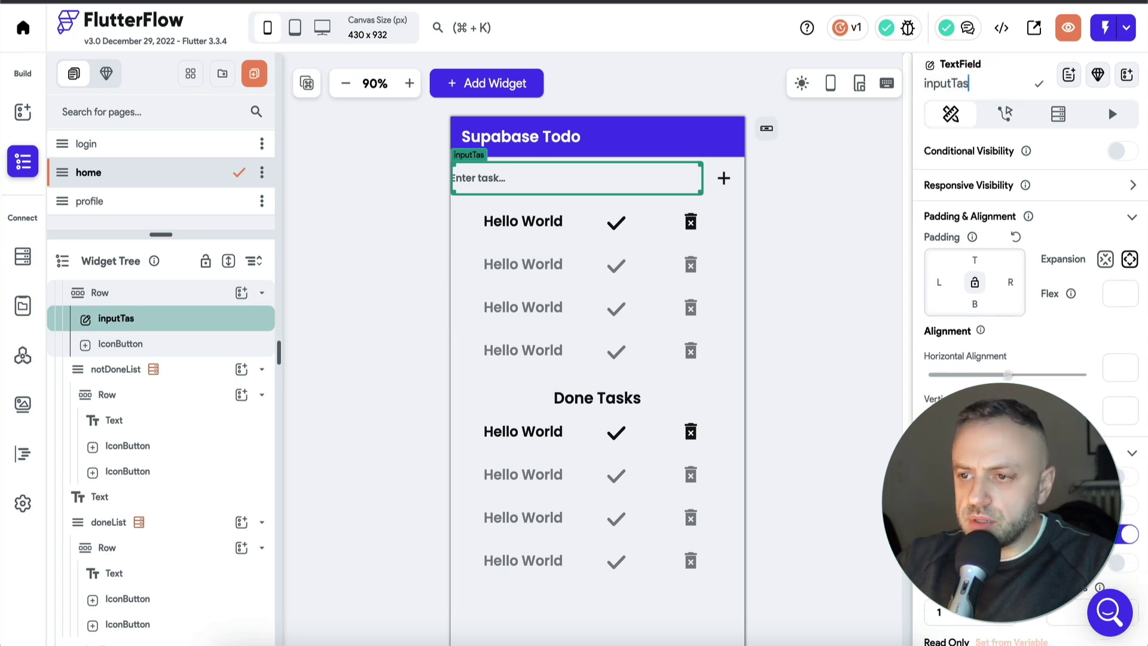
pyautogui.write('k')
pyautogui.press('Return')
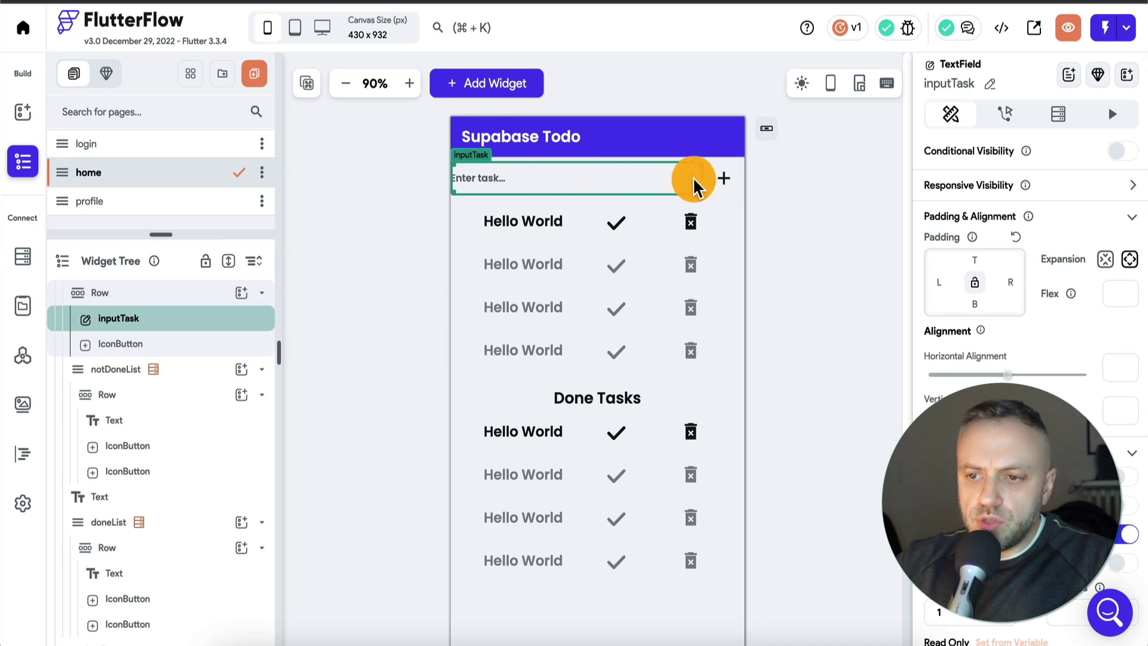
# - Give the plus icon button an on-tap Supabase Insert Row action that targets the todo table
pyautogui.click(729, 174)
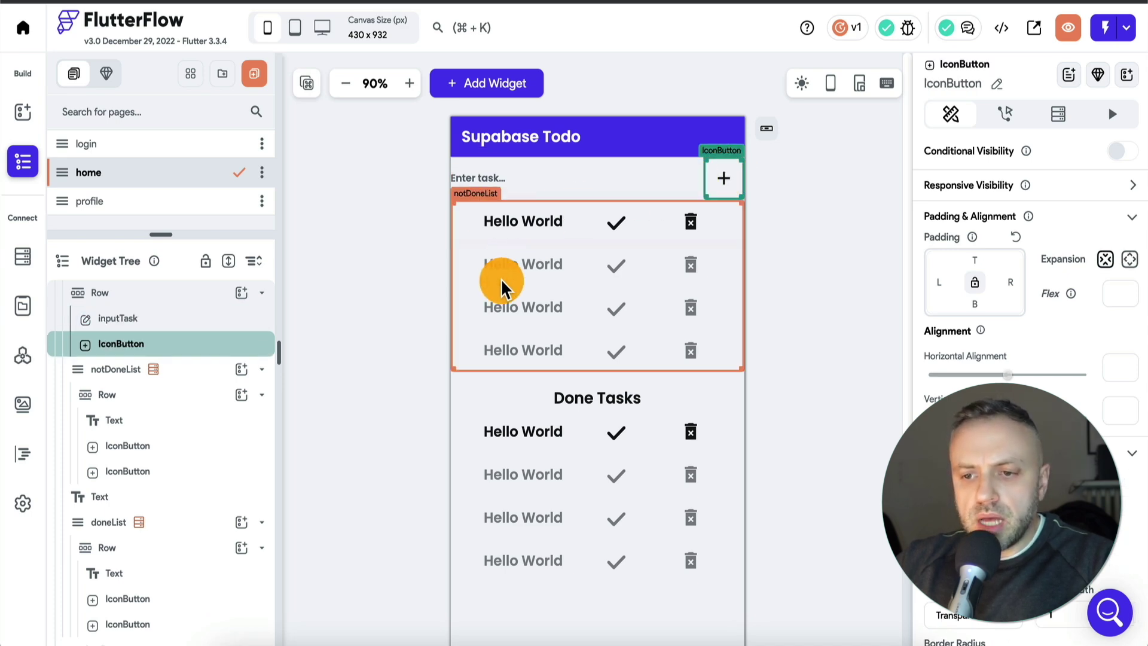
pyautogui.click(999, 115)
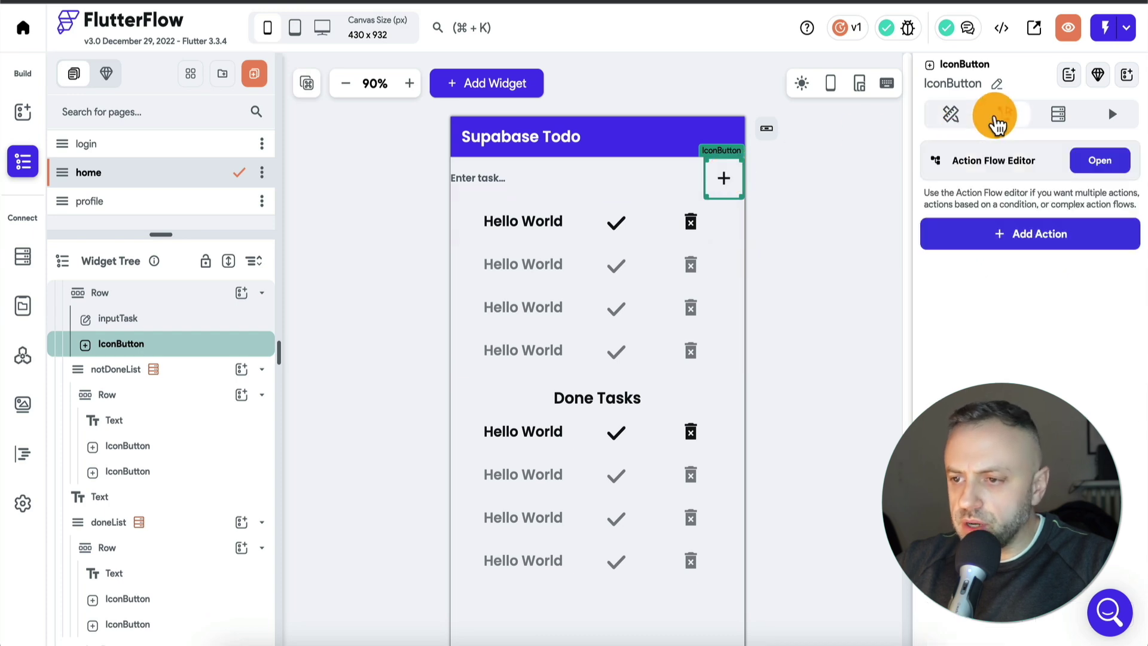
pyautogui.click(1041, 234)
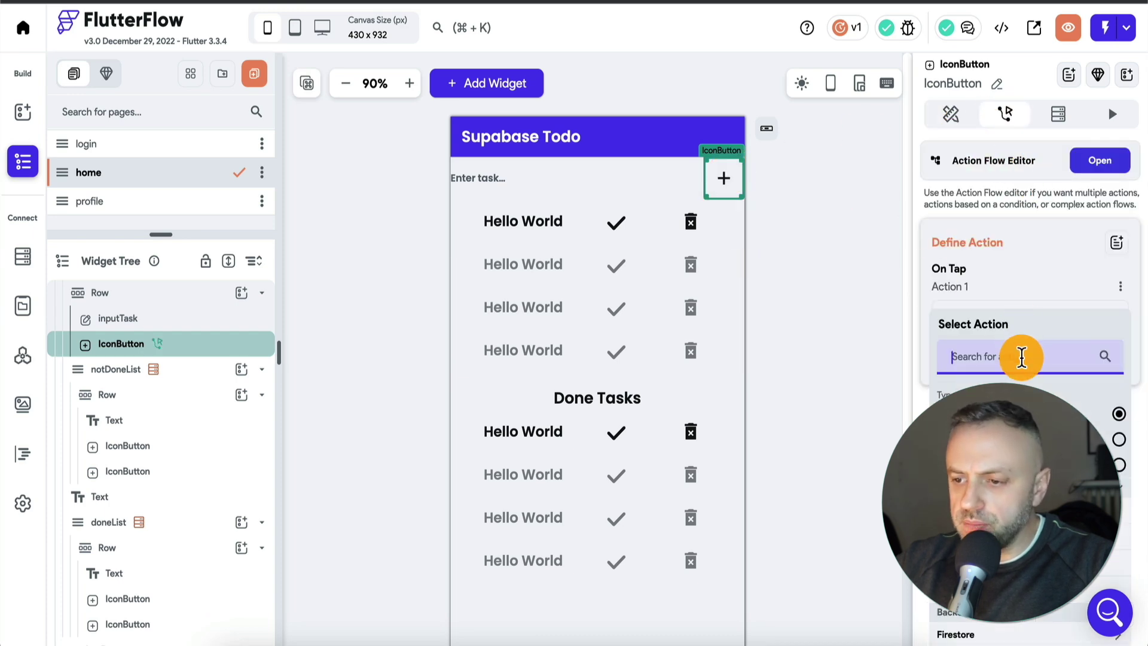
pyautogui.write('supa')
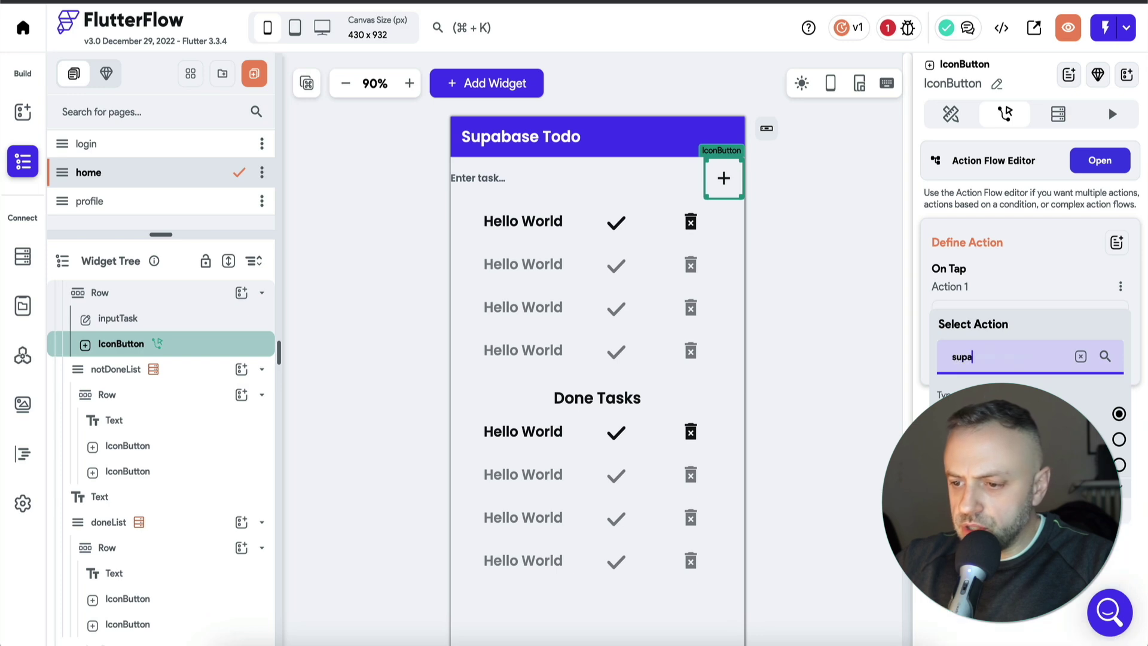
pyautogui.click(986, 540)
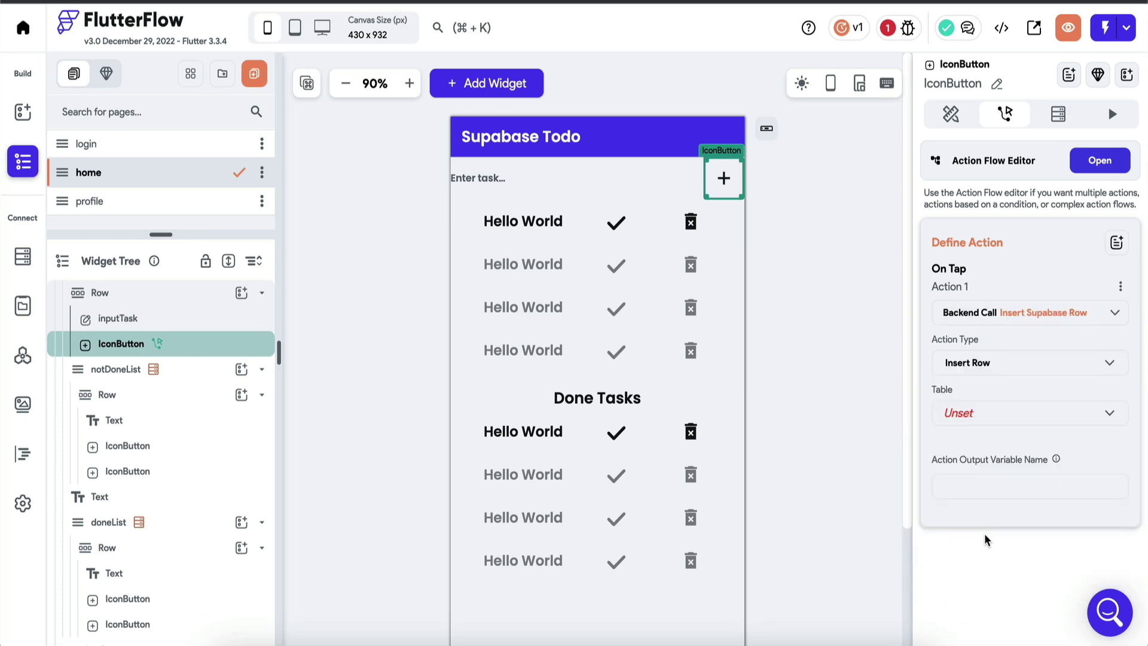
pyautogui.click(1004, 421)
pyautogui.click(999, 418)
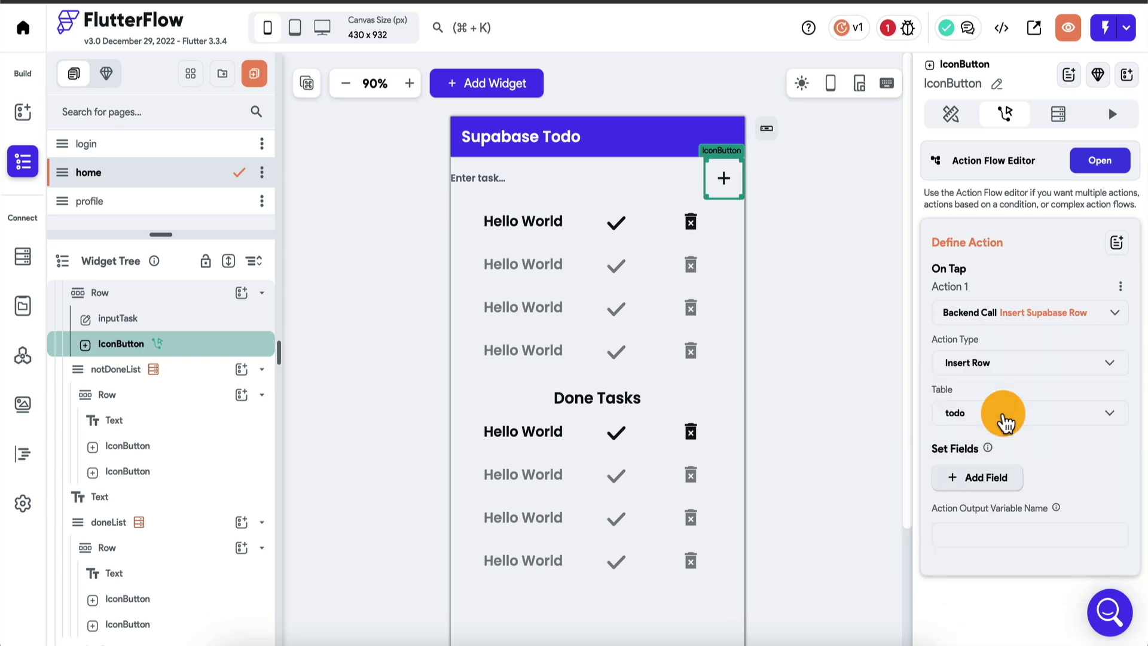
# - Add fields to the Insert Row action and remove id and created_at, keeping only task and done
pyautogui.click(969, 462)
pyautogui.click(972, 461)
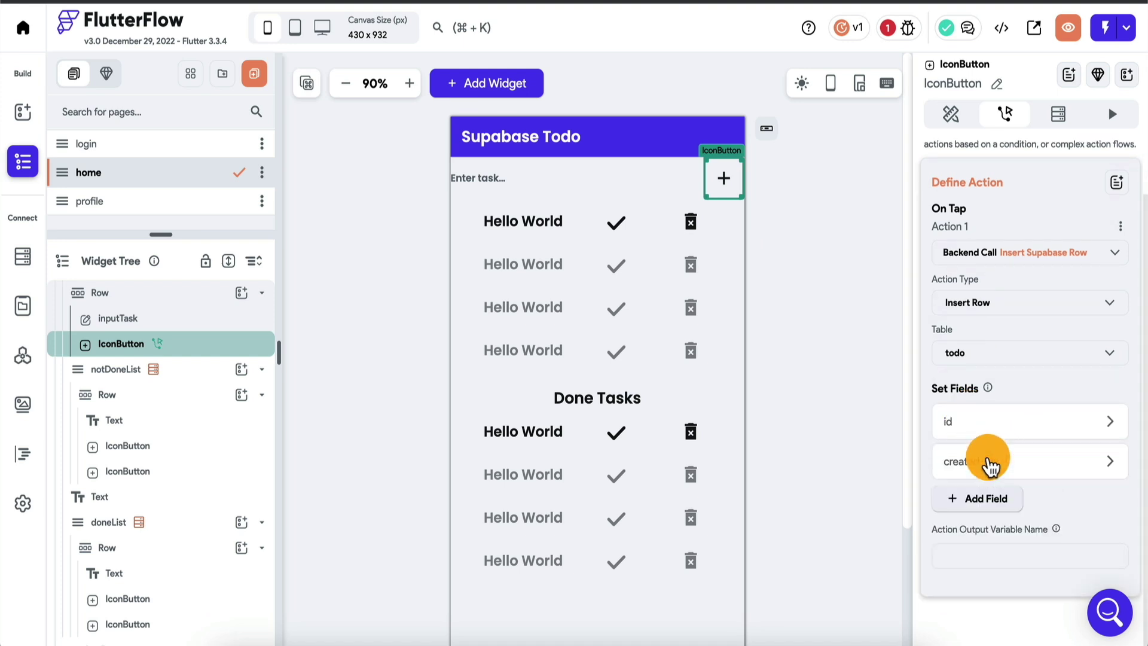
pyautogui.click(980, 507)
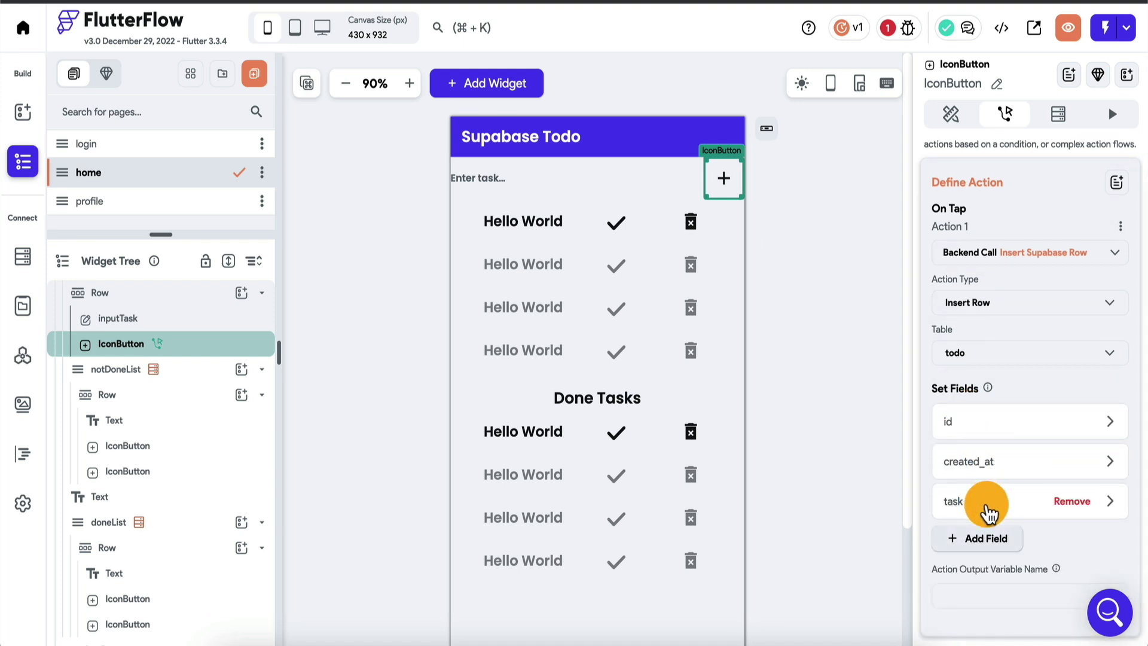
pyautogui.click(982, 536)
pyautogui.click(1072, 421)
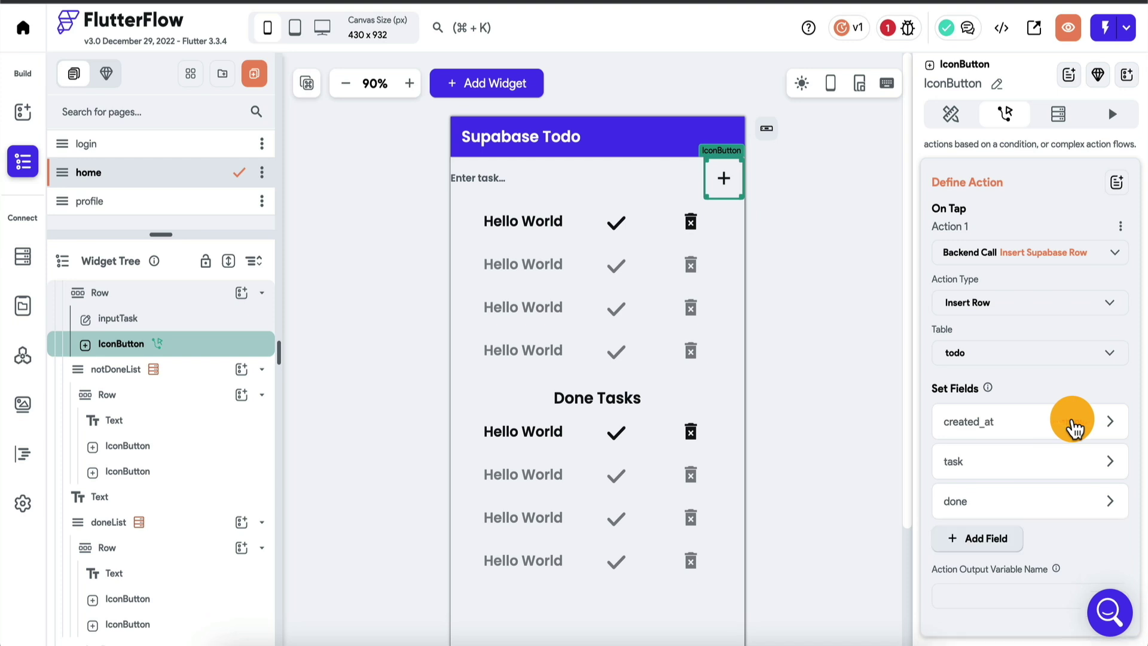
pyautogui.click(1075, 430)
# - Set the task field's value source to From Variable, using the inputTask widget state
pyautogui.click(1001, 429)
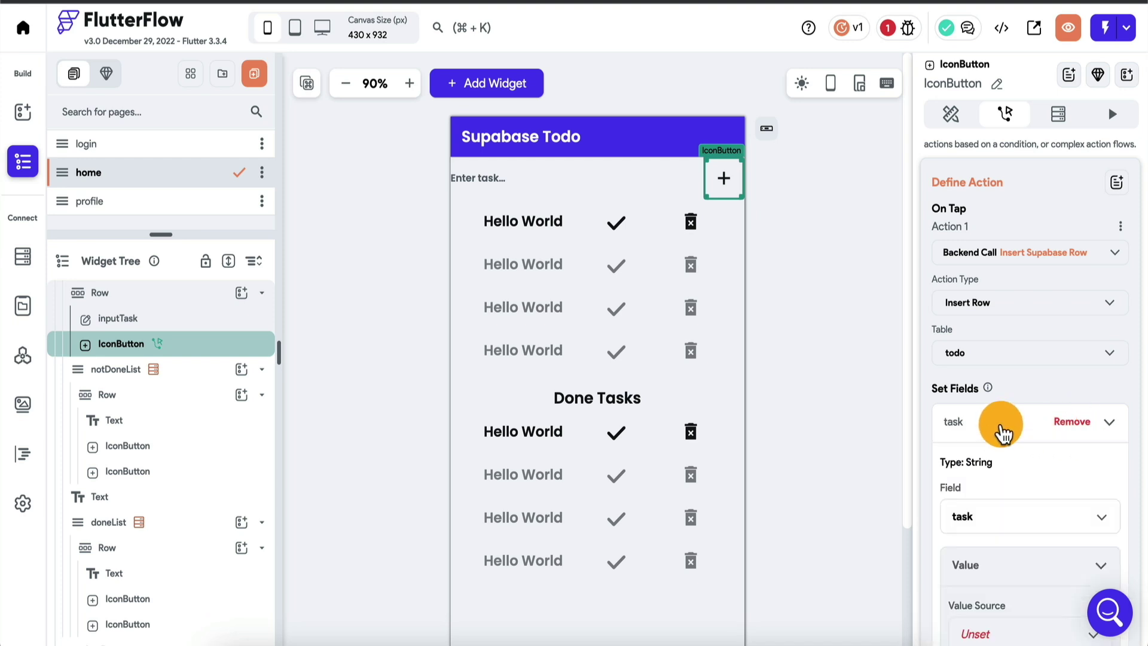
pyautogui.scroll(-1, 989, 516)
pyautogui.scroll(-3, 989, 517)
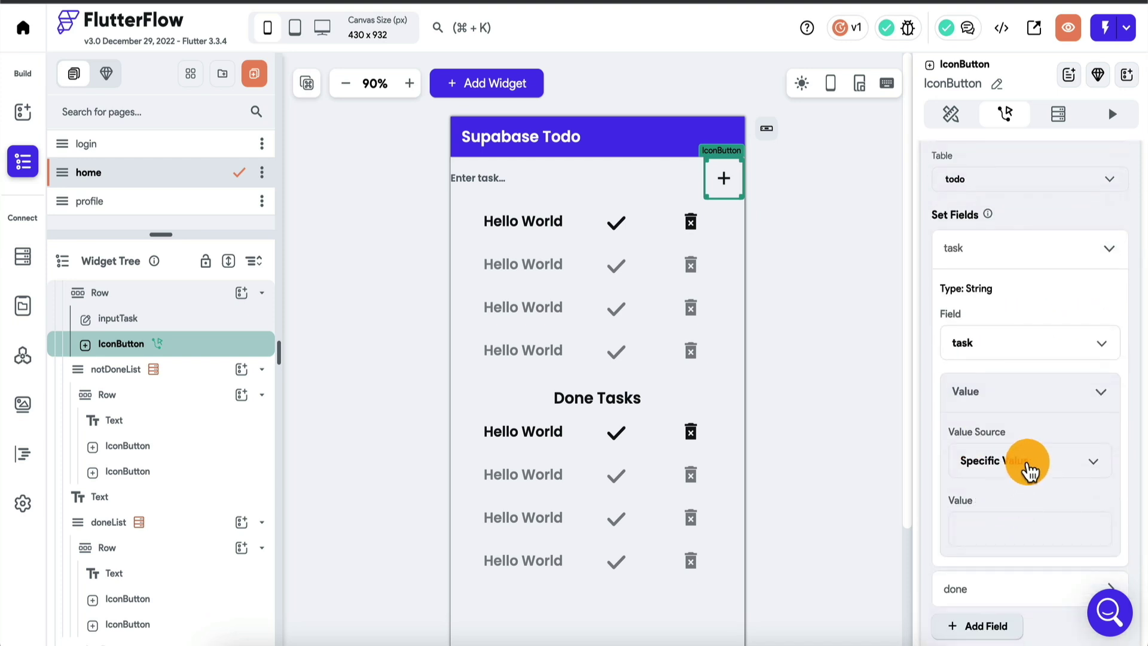
pyautogui.click(1029, 471)
pyautogui.click(1019, 494)
pyautogui.click(1008, 513)
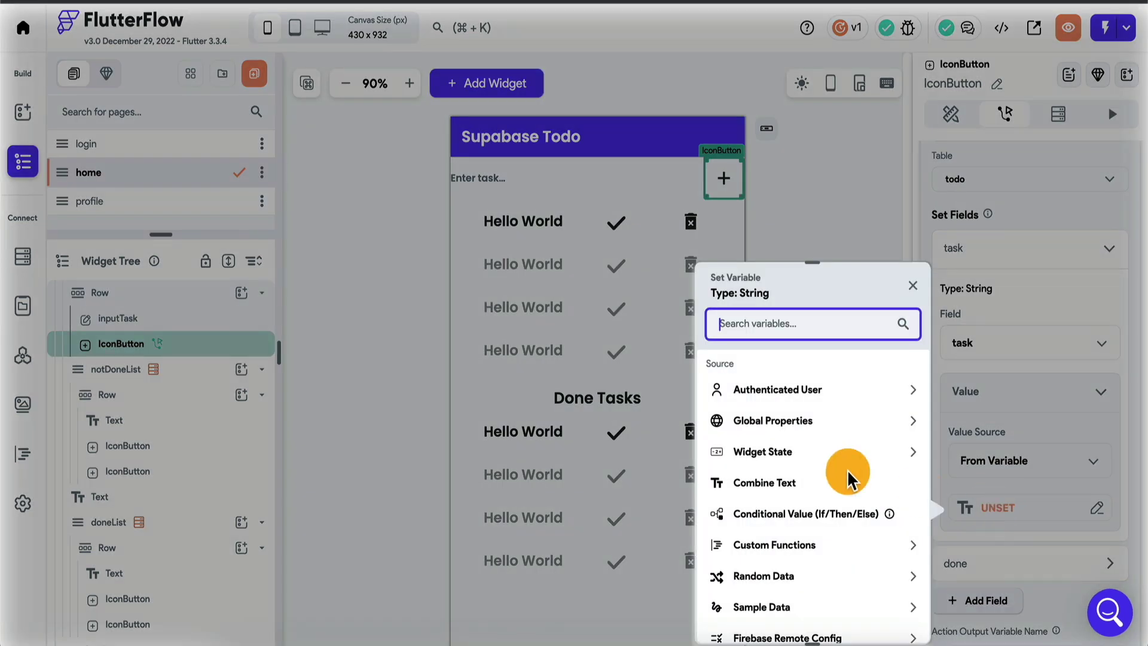
pyautogui.click(775, 461)
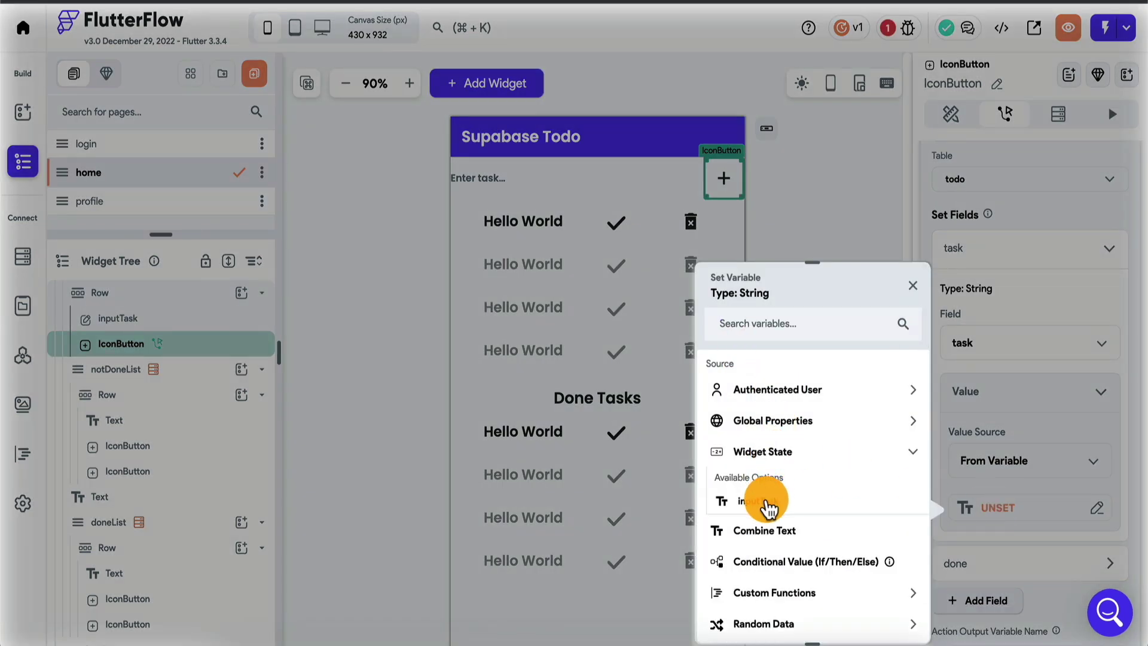
pyautogui.click(763, 510)
# - Set the done field of the inserted row to the specific value False
pyautogui.scroll(-3, 988, 429)
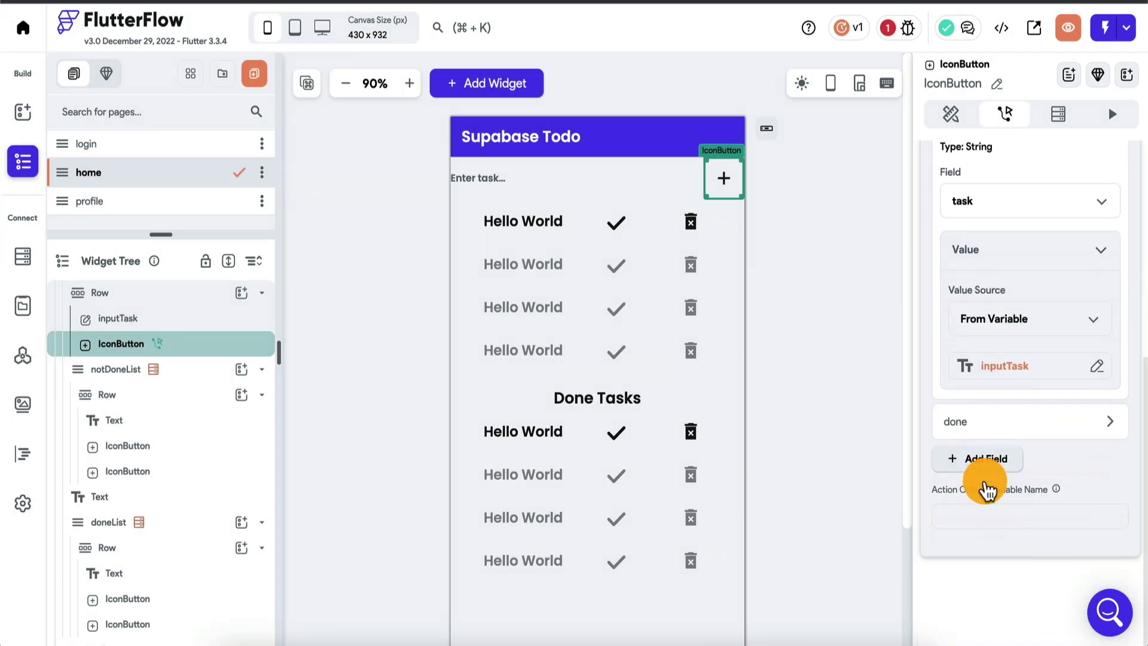
pyautogui.click(1020, 425)
pyautogui.scroll(-3, 1002, 549)
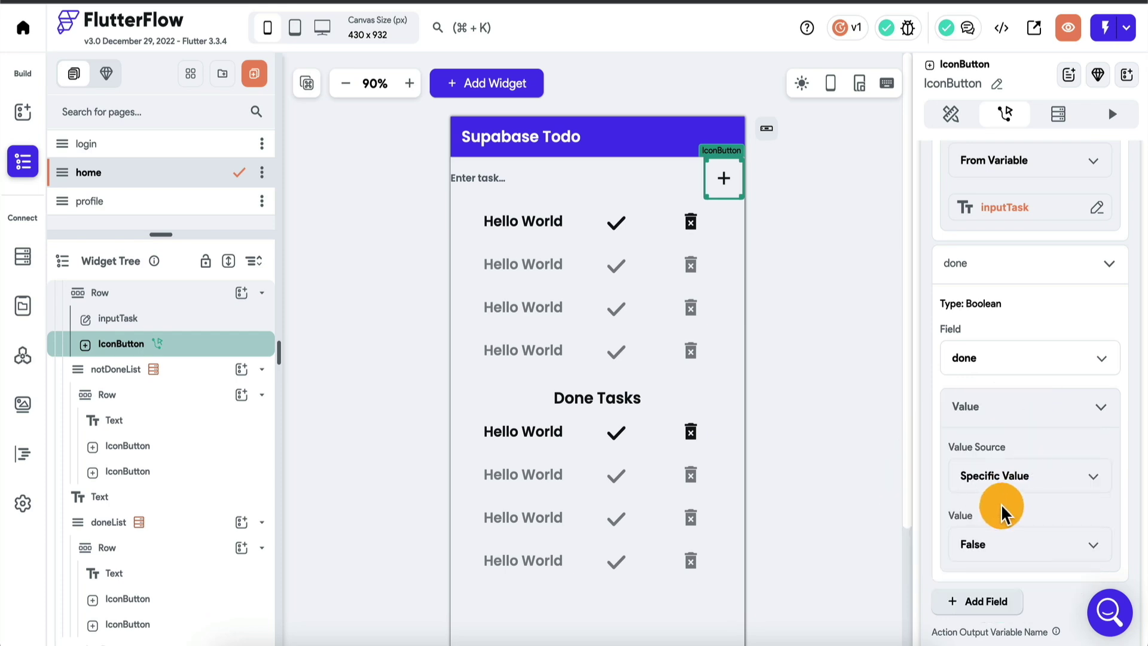
# - Run the app in test mode, enter "Task 2" in the task input, and switch to Supabase to check the table
pyautogui.click(599, 183)
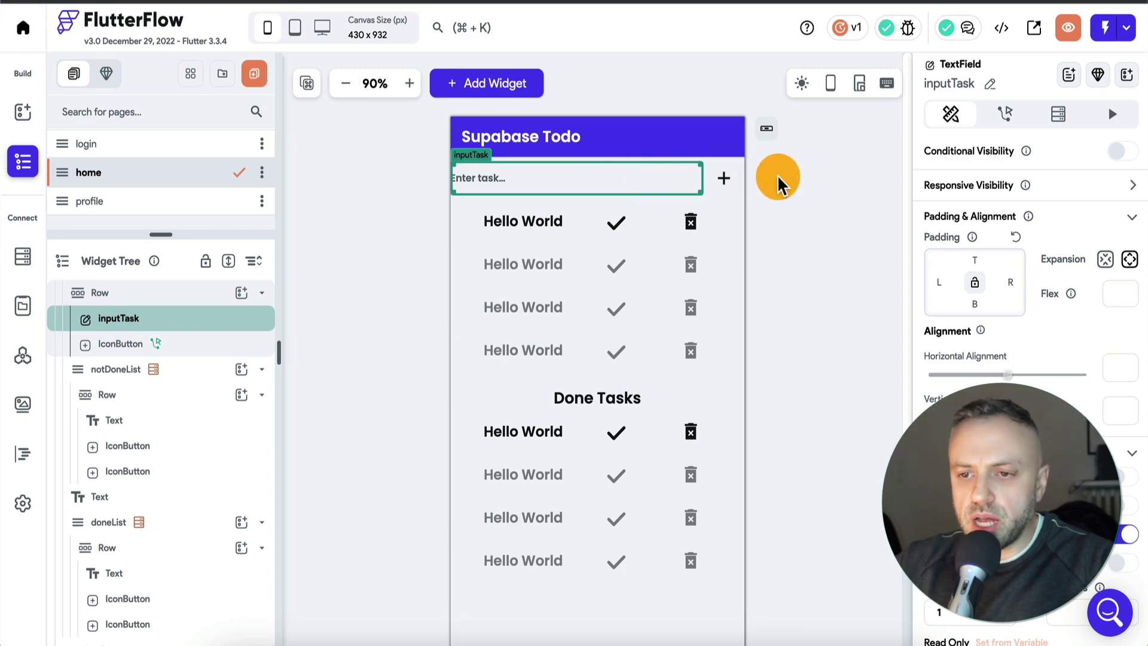
pyautogui.click(1067, 28)
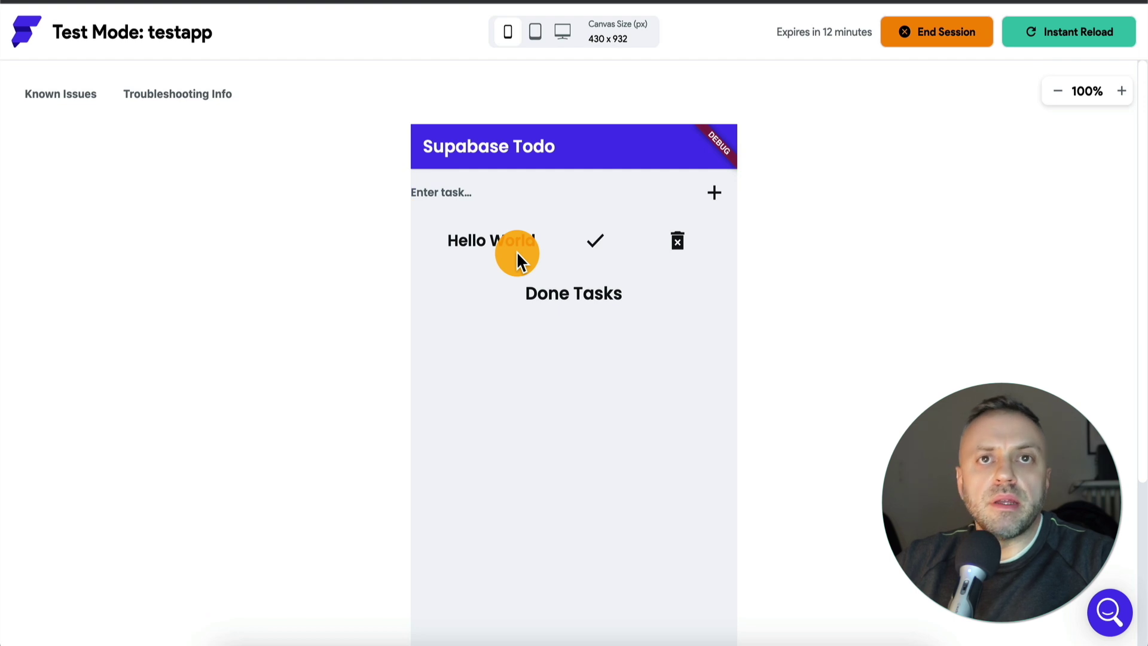
pyautogui.click(485, 196)
pyautogui.write('Tas')
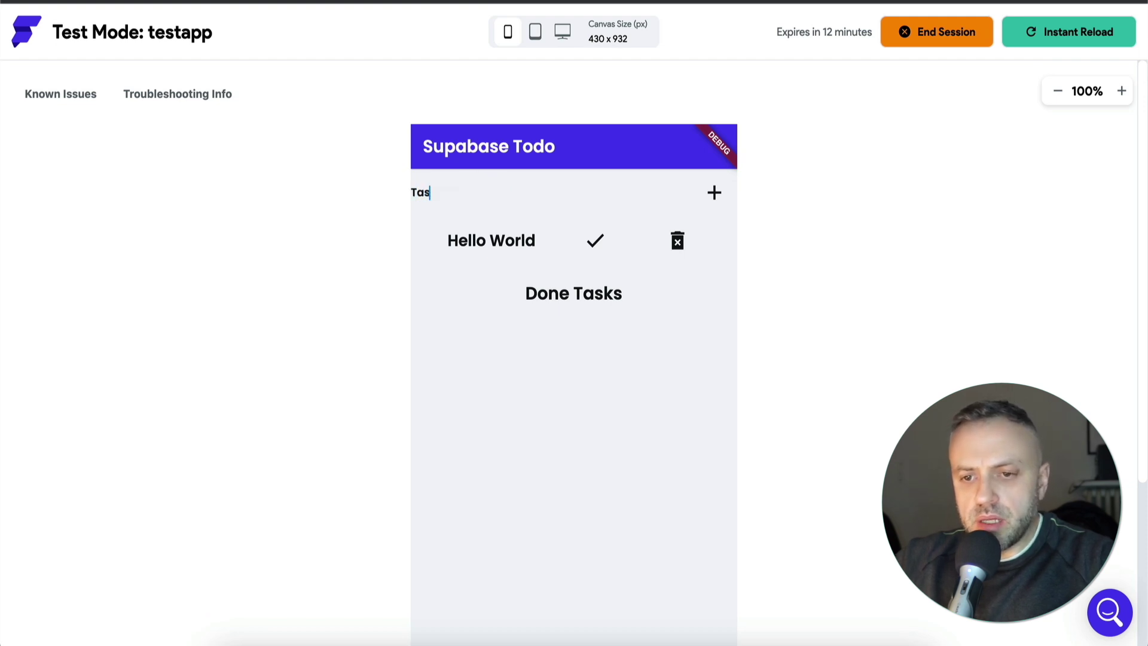
pyautogui.write('k 2')
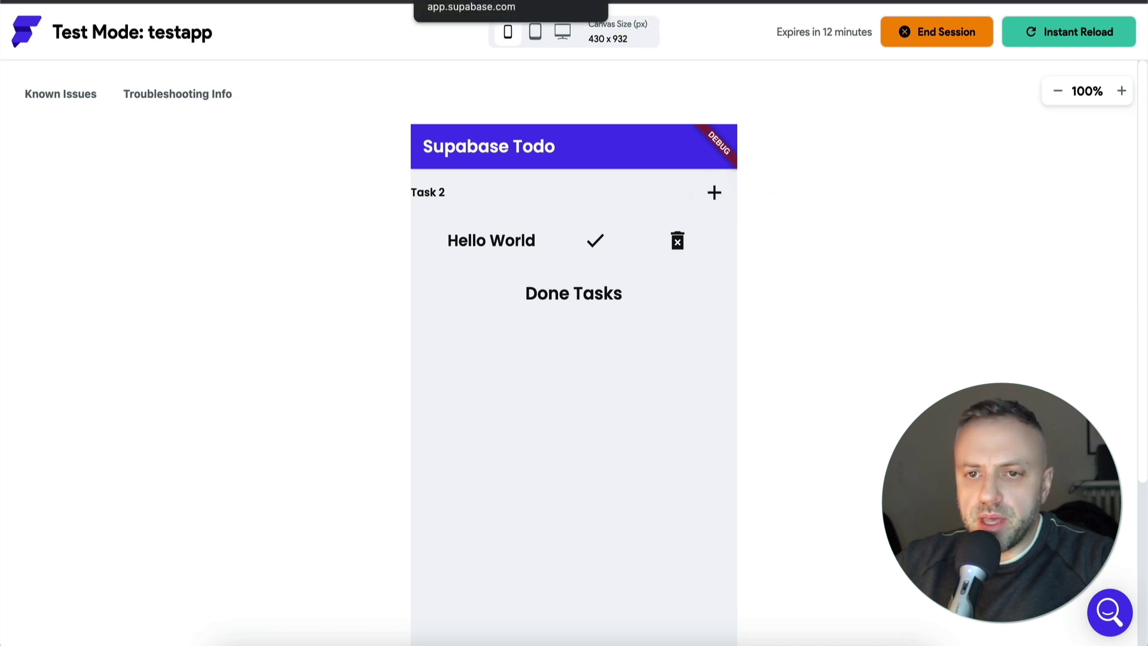
pyautogui.click(471, 2)
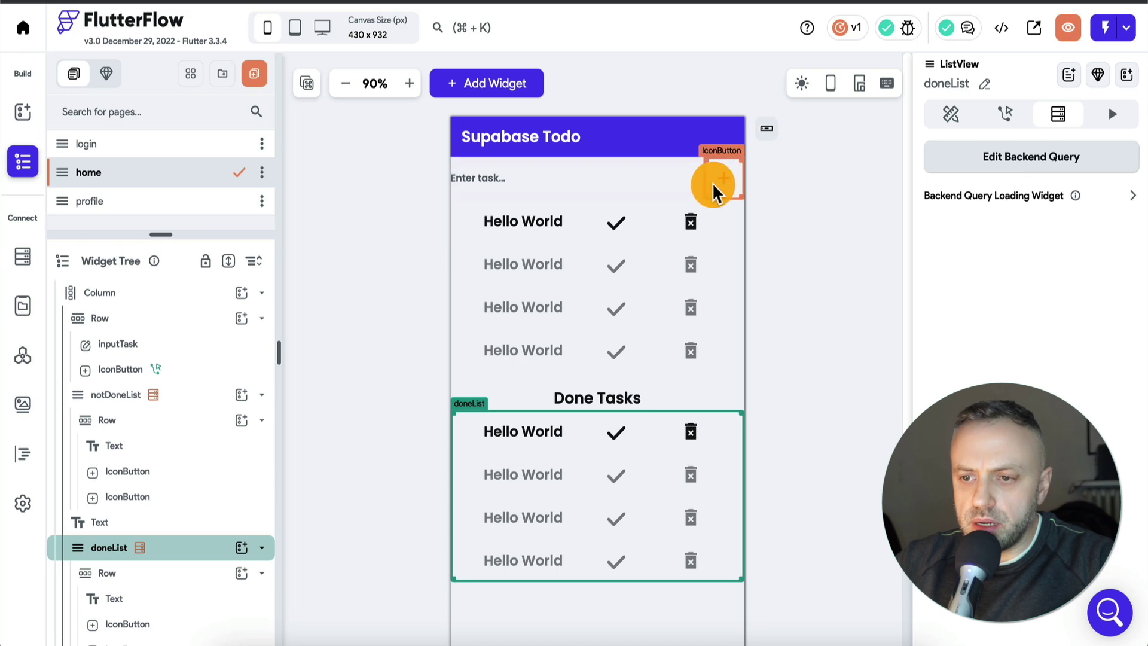
# - Add a Refresh Database Request for notDoneList after the Insert Row action on the plus button, and close the action flow editor
pyautogui.click(720, 185)
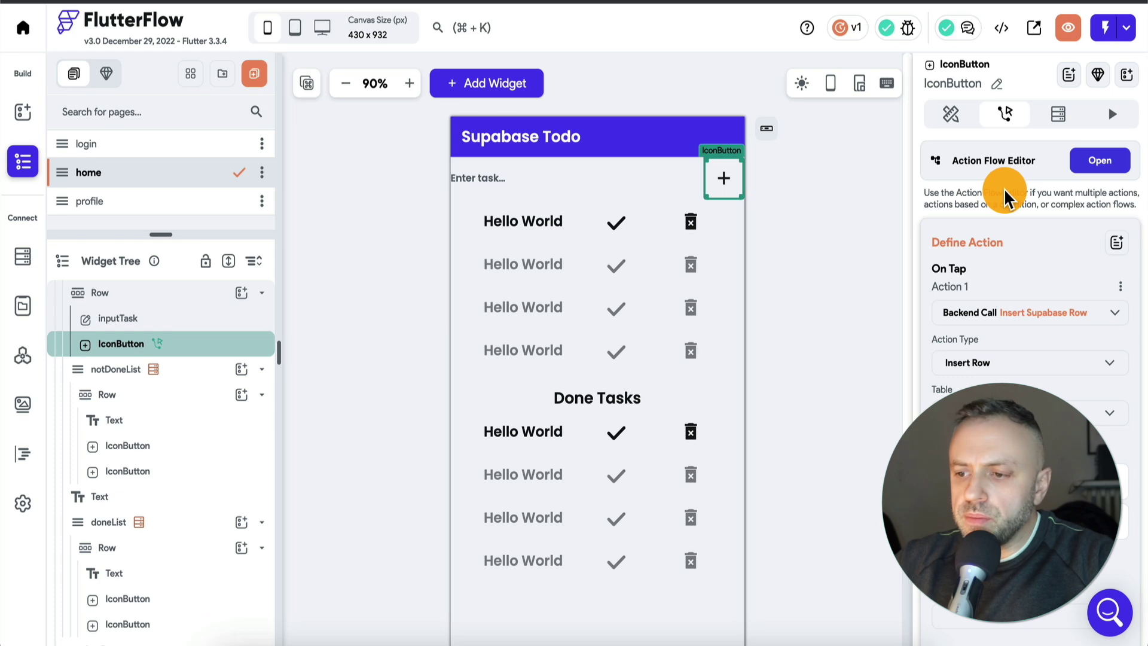
pyautogui.click(1106, 161)
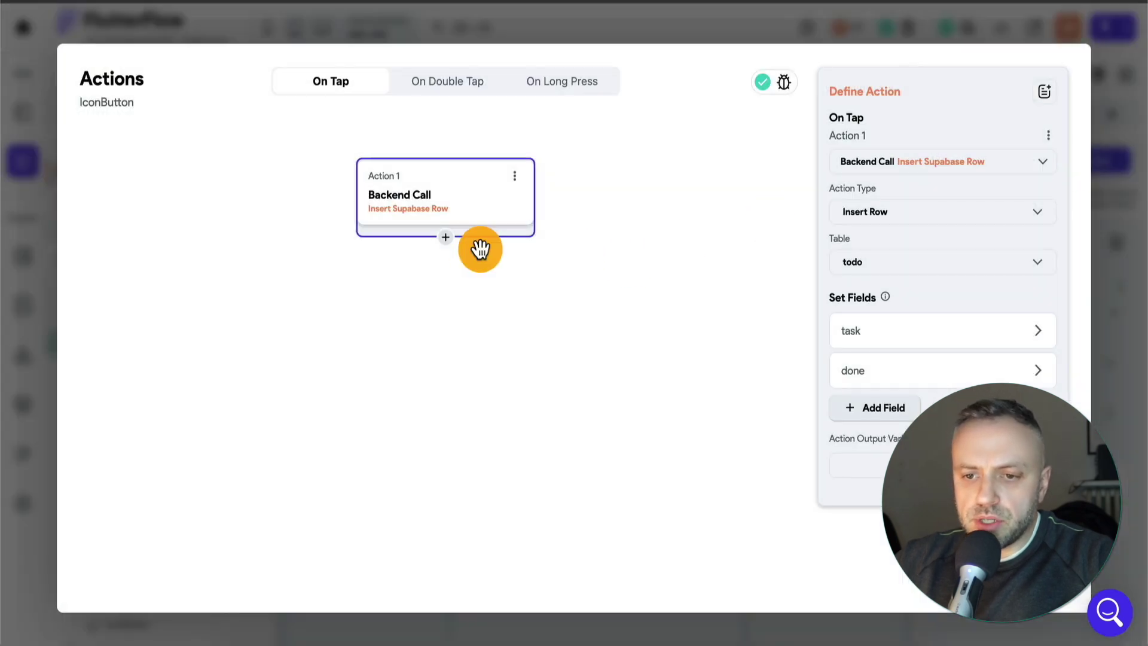
pyautogui.click(450, 245)
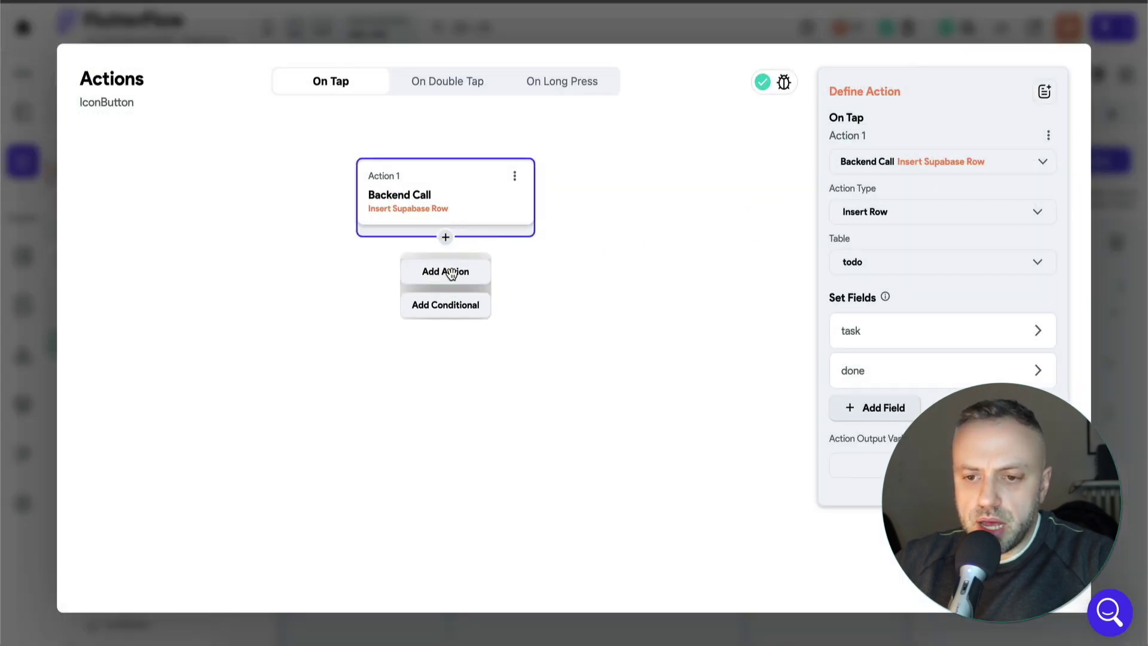
pyautogui.click(449, 270)
pyautogui.click(934, 220)
pyautogui.write('refr')
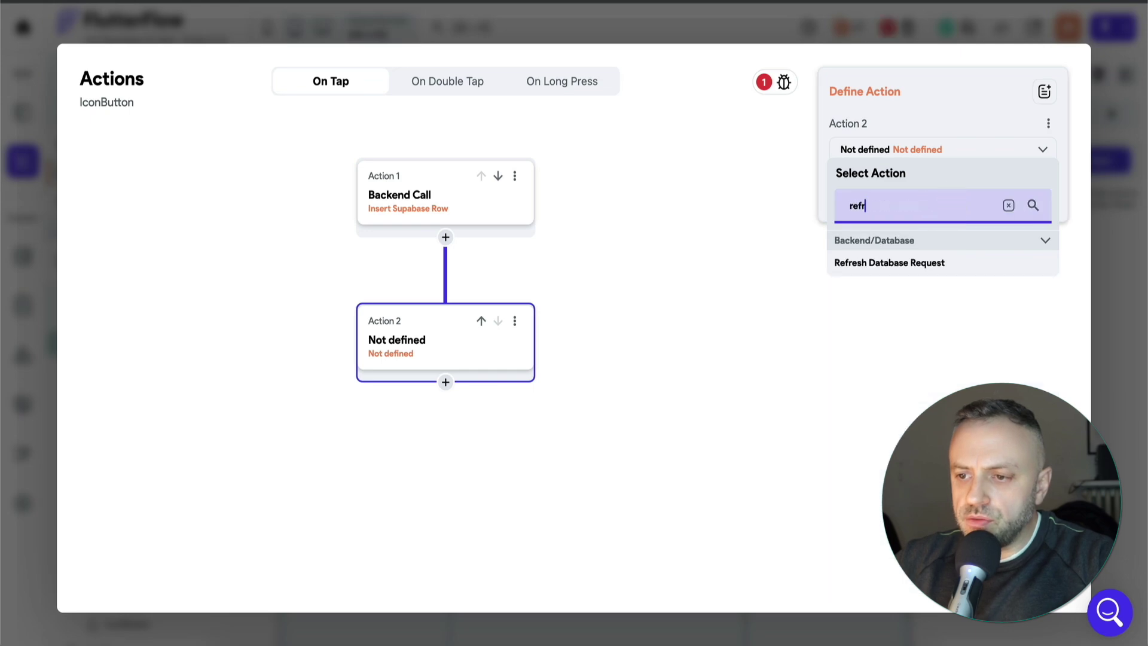
pyautogui.click(904, 263)
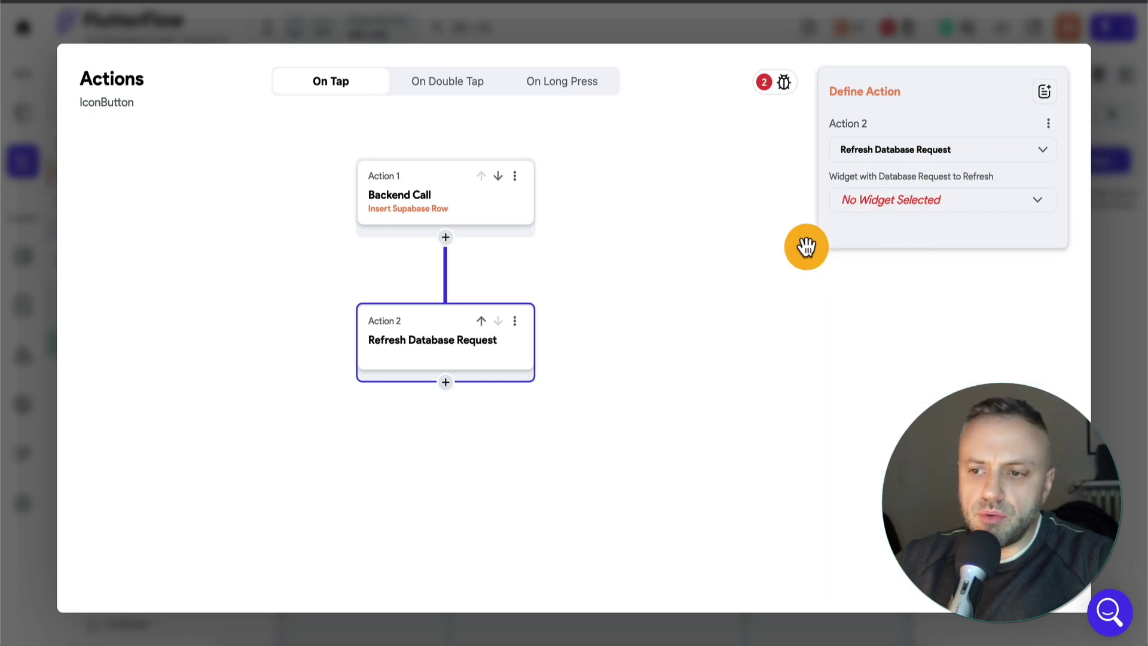
pyautogui.click(909, 209)
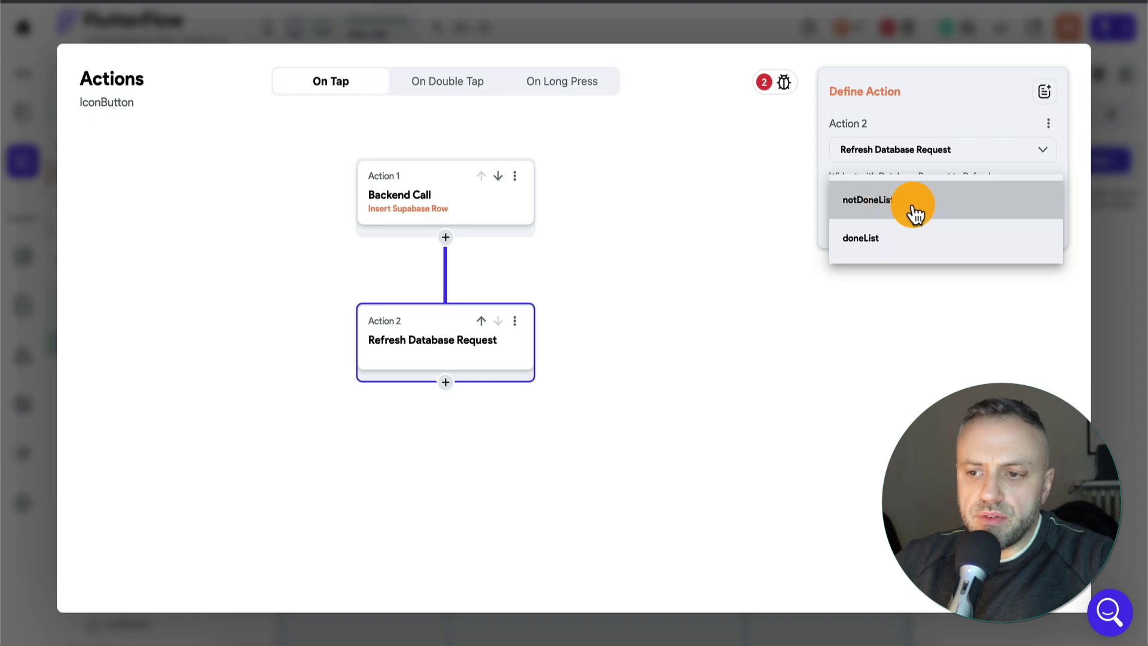
pyautogui.click(913, 211)
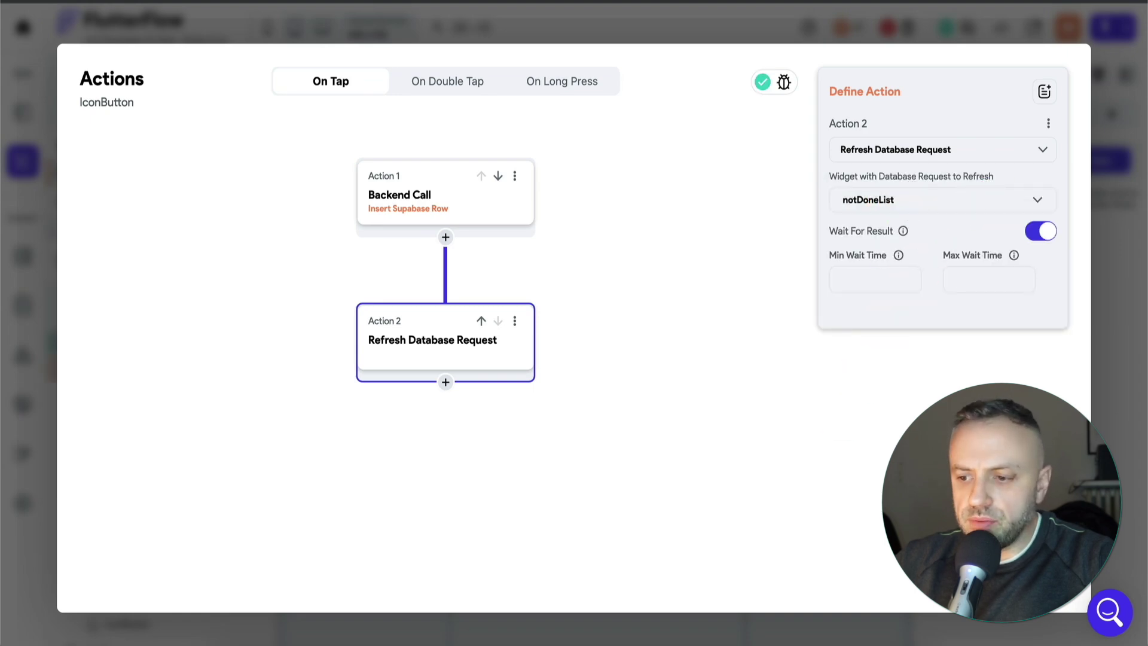
pyautogui.press('Escape')
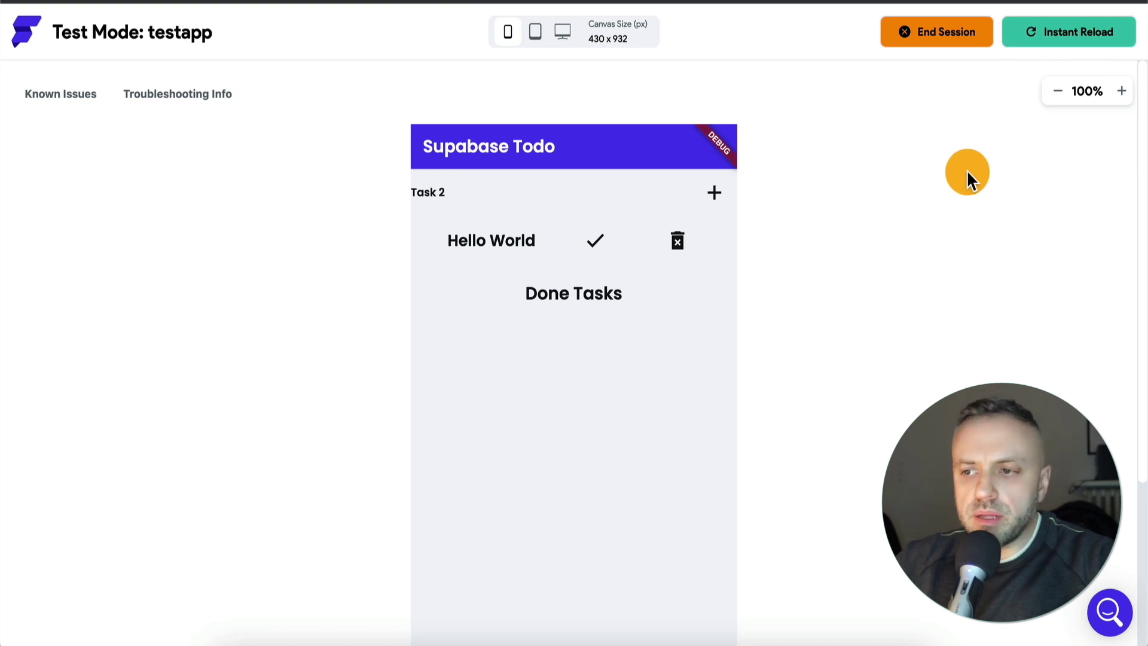
# - Reload the test app to try the updated add-task button
pyautogui.click(1048, 41)
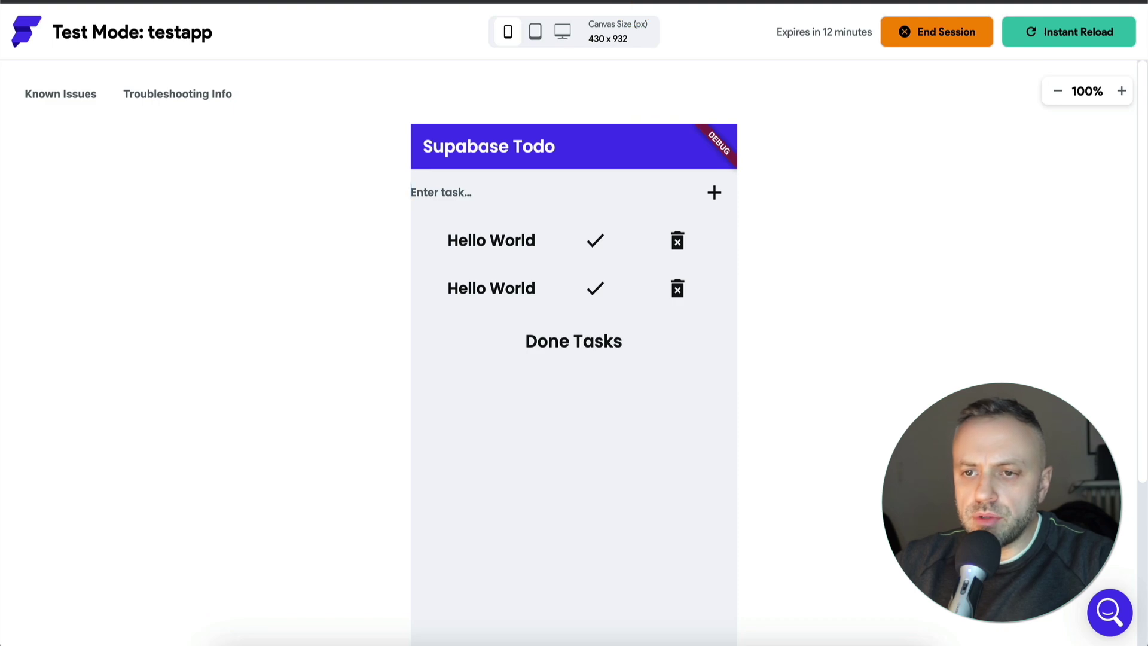
# - Switch to the FlutterFlow builder and bind the text in the notDoneList row to the todo Row's task field
pyautogui.click(634, 1)
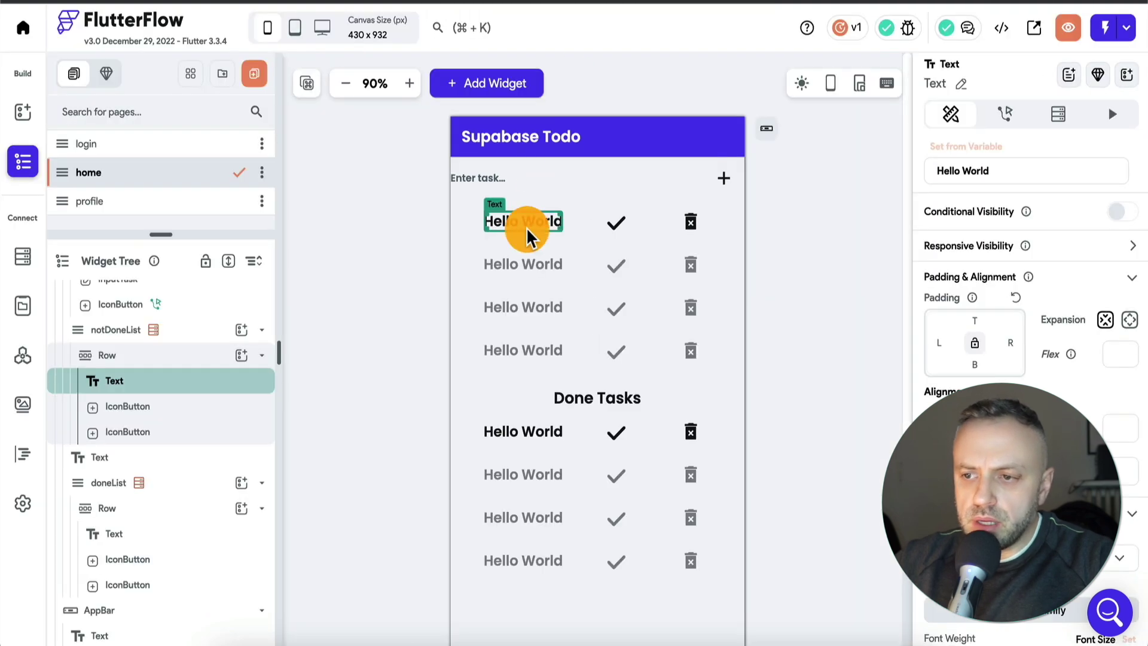
pyautogui.click(954, 149)
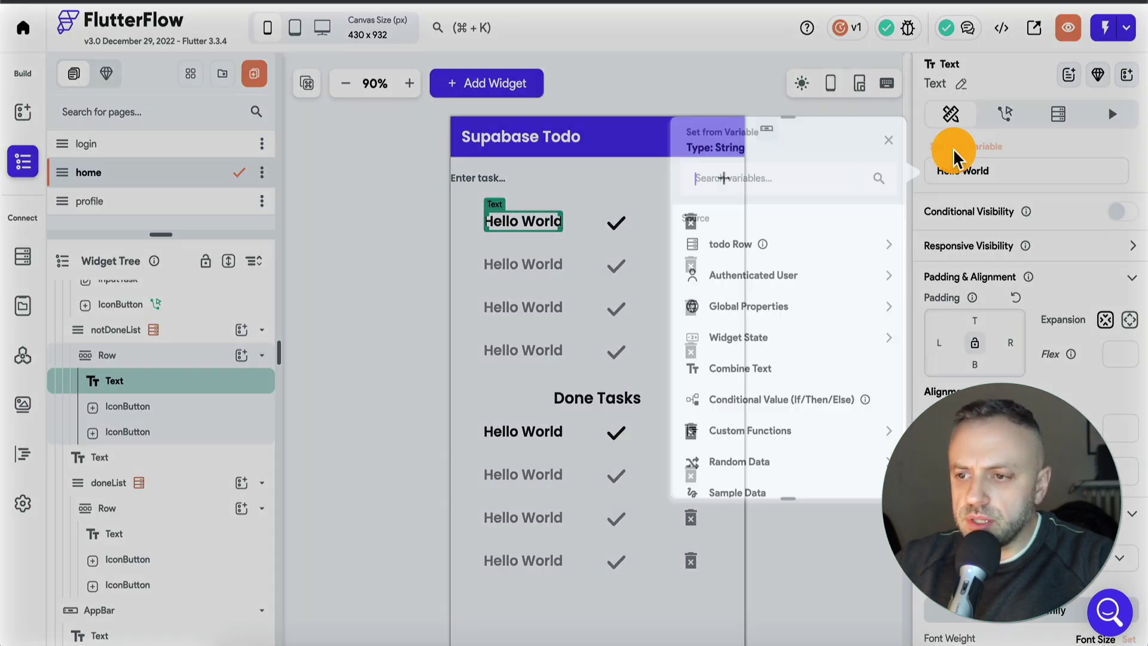
pyautogui.click(727, 244)
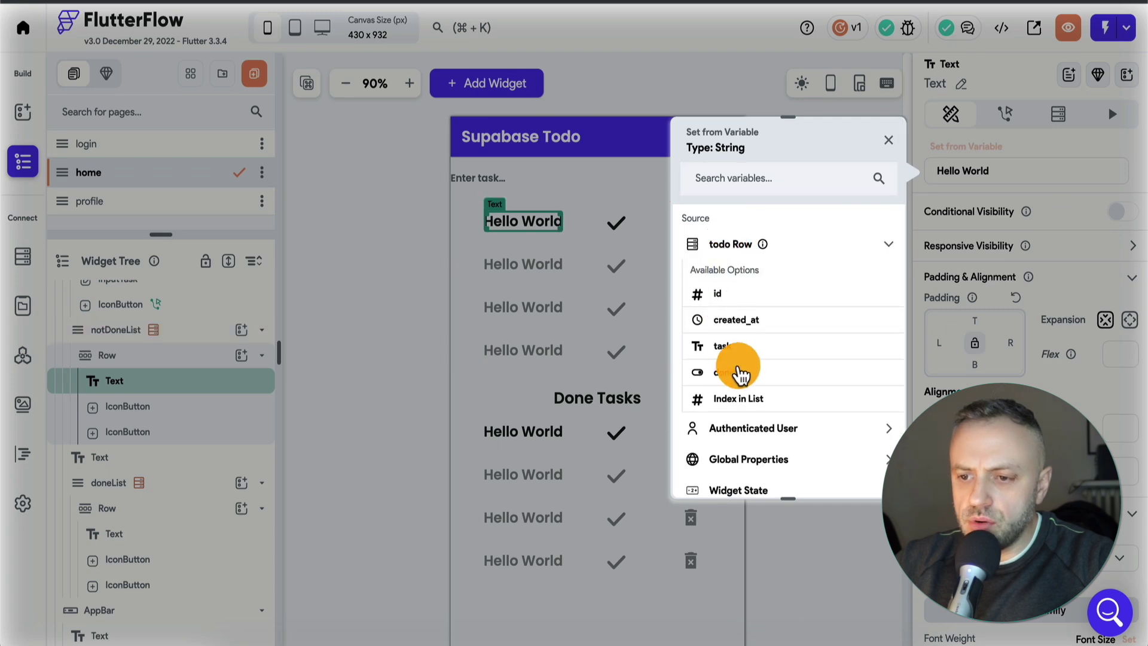
pyautogui.click(743, 352)
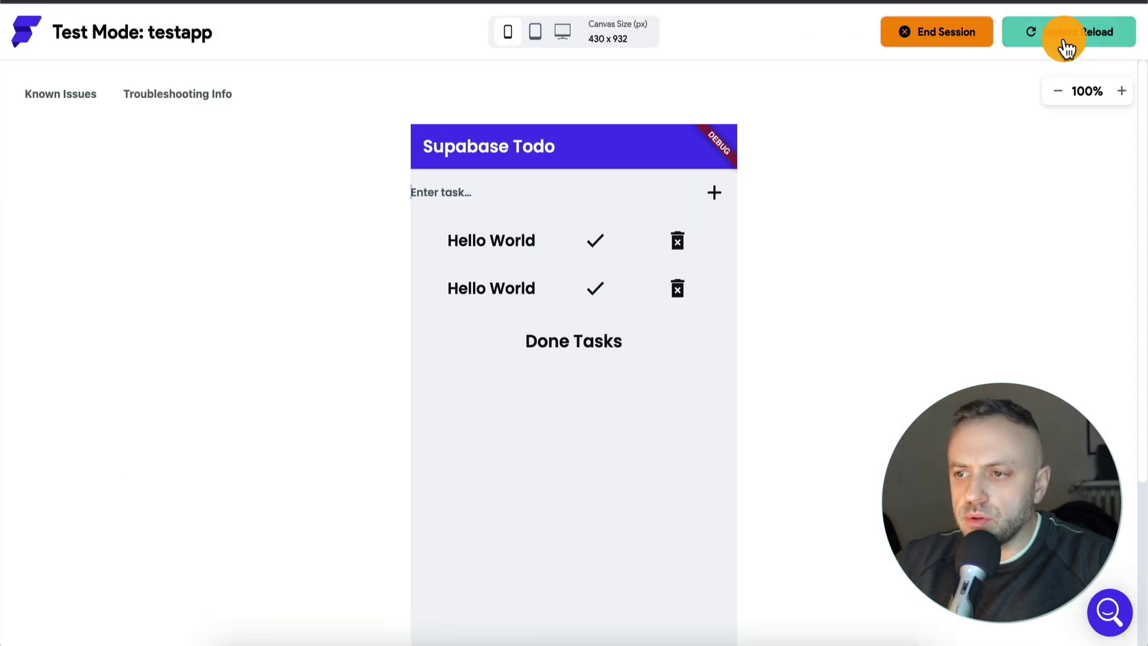
# - Reload the test app and add a new task named "Task 3" with the plus button
pyautogui.click(1067, 47)
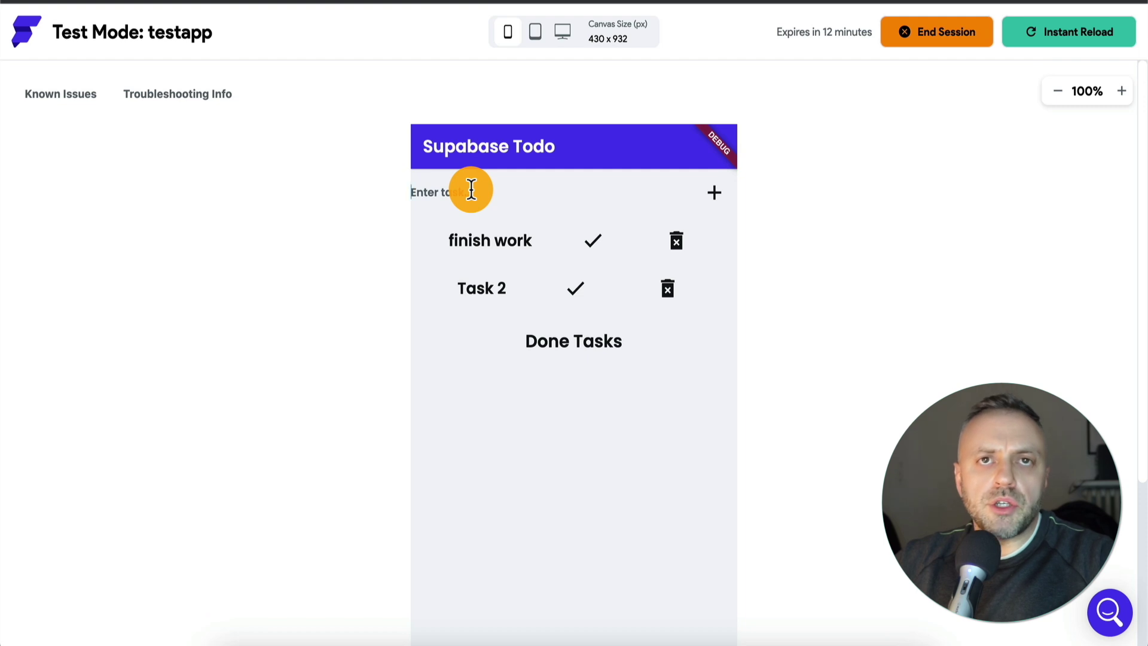
pyautogui.click(514, 205)
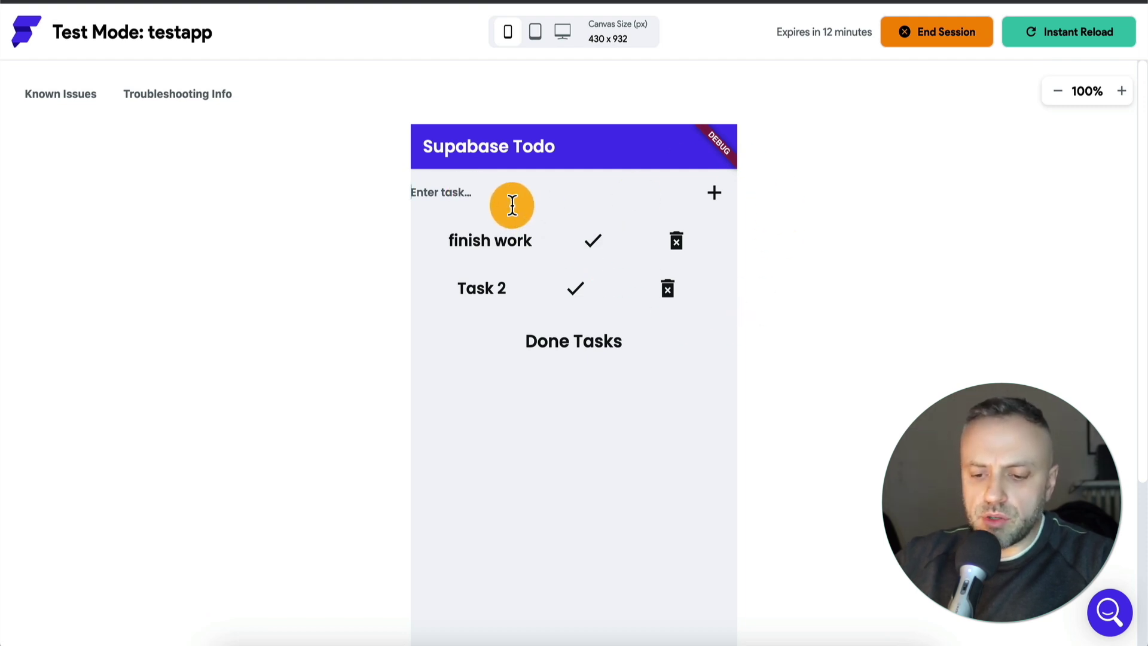
pyautogui.write('Task 3')
pyautogui.click(711, 200)
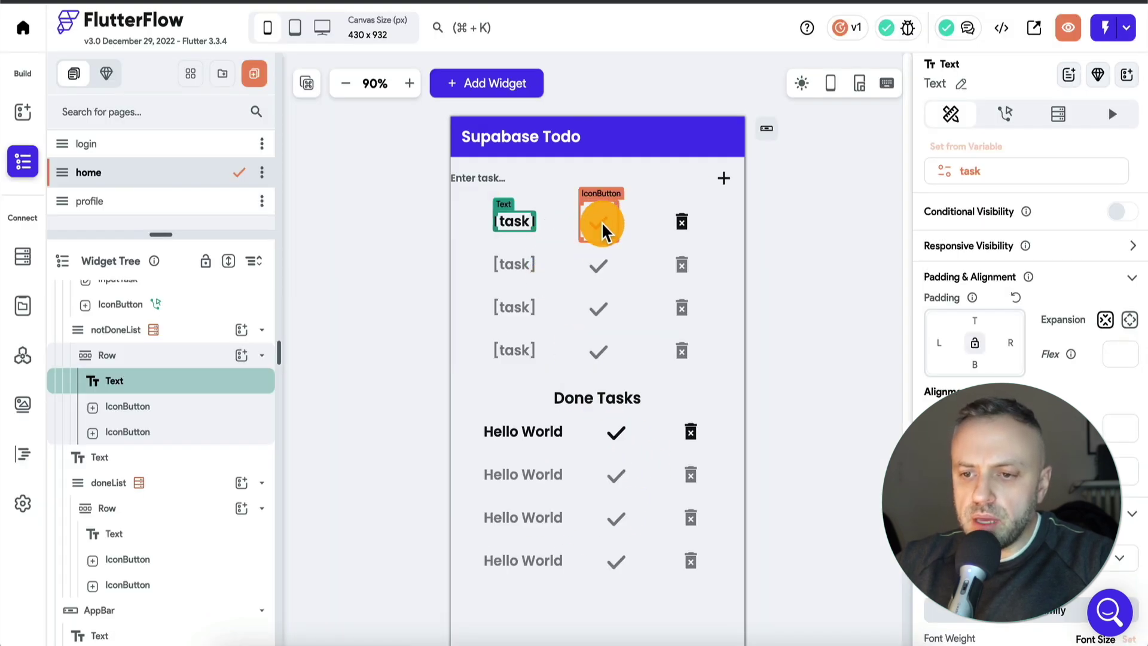
# - Add an On Tap Supabase Update Row action on the todo table to the check icon button in notDoneList
pyautogui.click(604, 230)
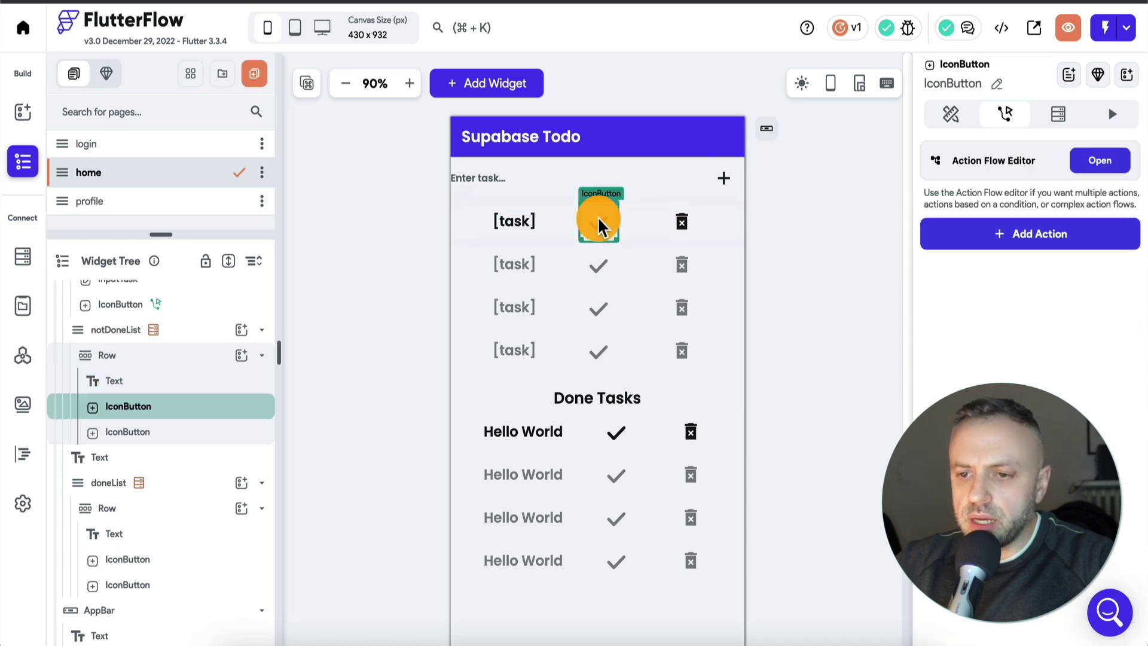
pyautogui.click(1032, 173)
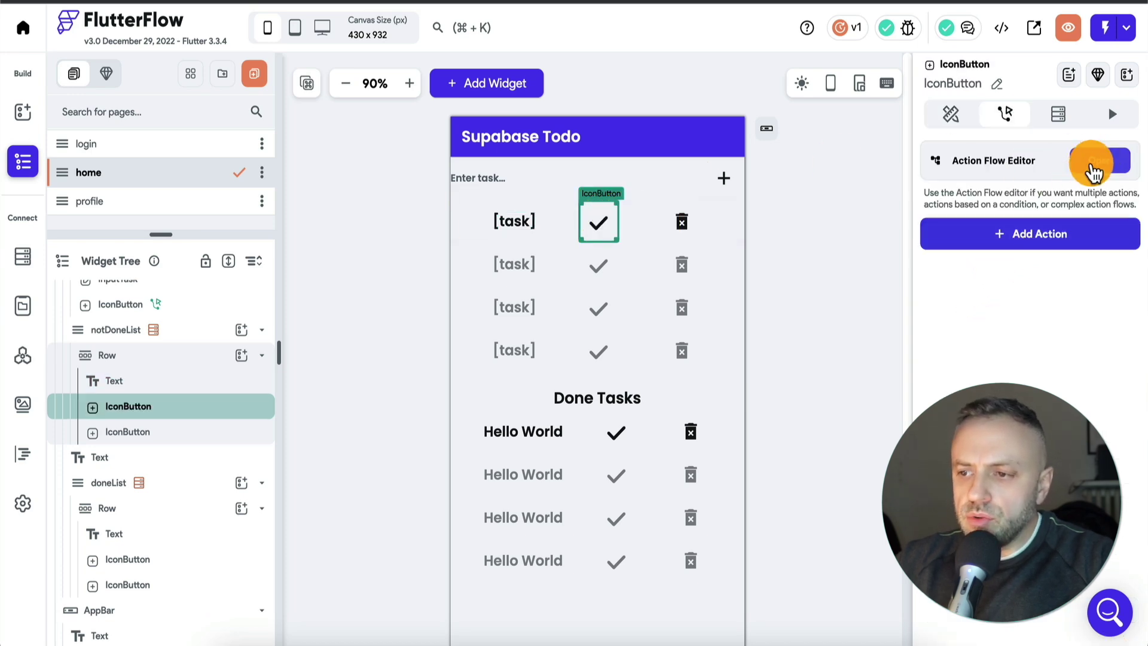
pyautogui.click(1100, 163)
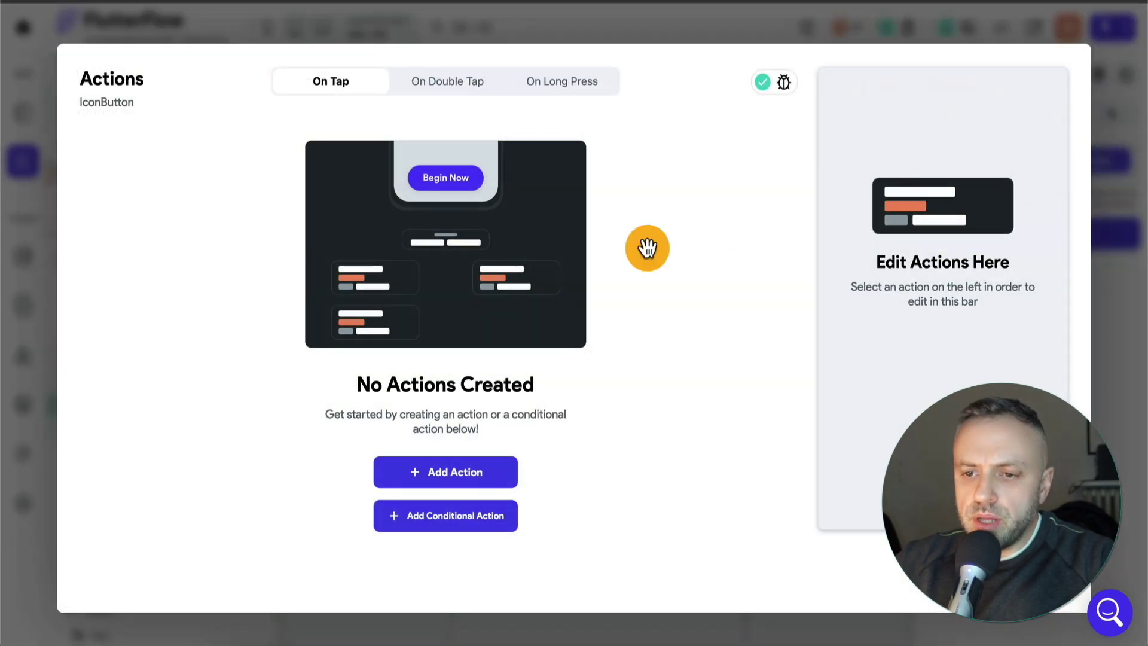
pyautogui.click(464, 476)
pyautogui.click(905, 201)
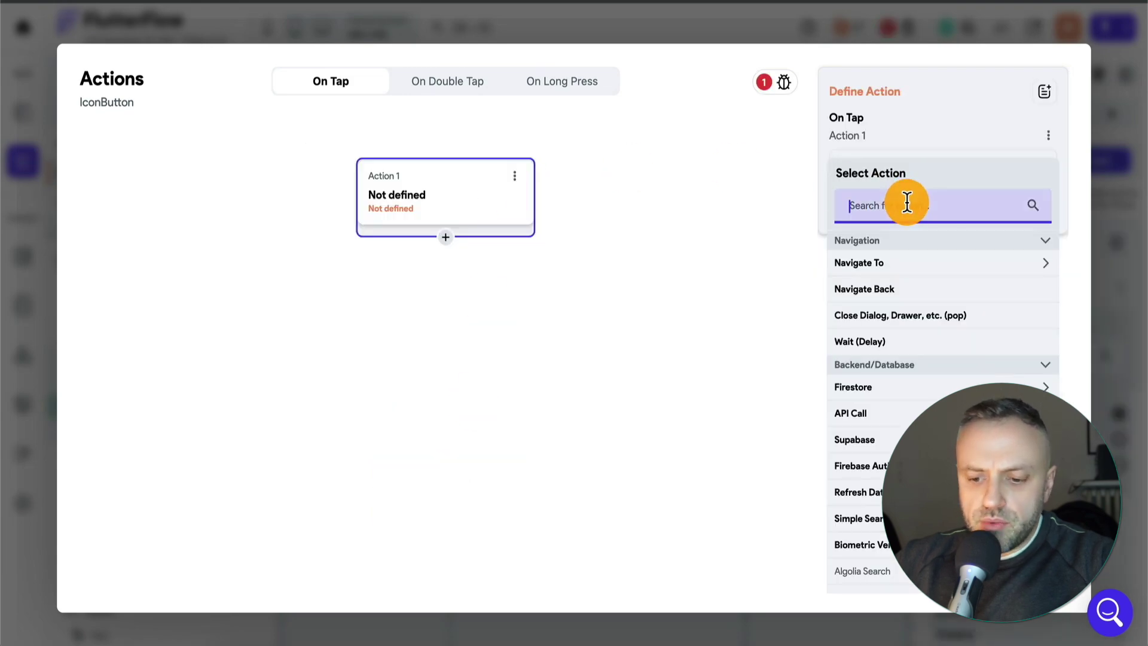
pyautogui.write('supa')
pyautogui.click(904, 264)
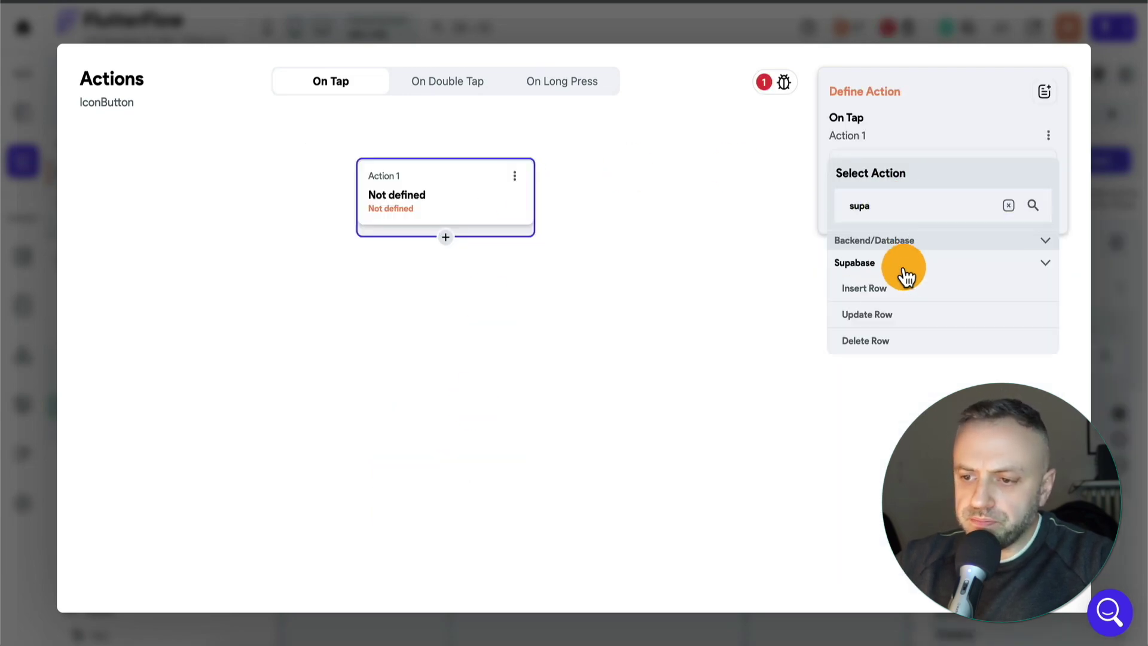
pyautogui.click(873, 315)
pyautogui.click(913, 262)
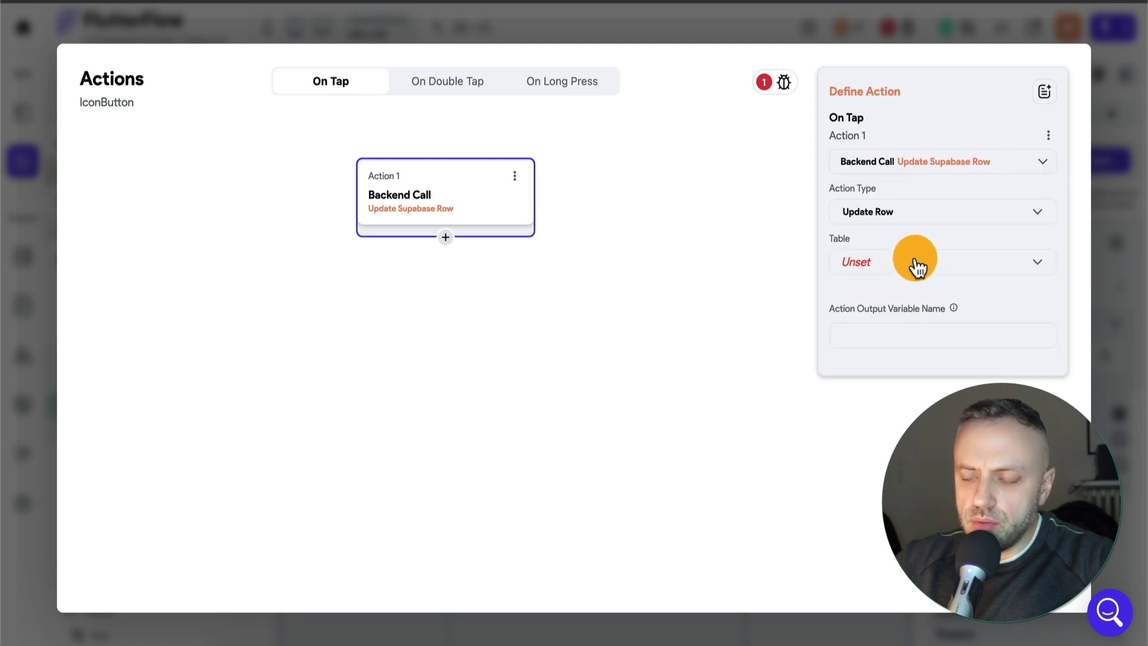
pyautogui.click(888, 270)
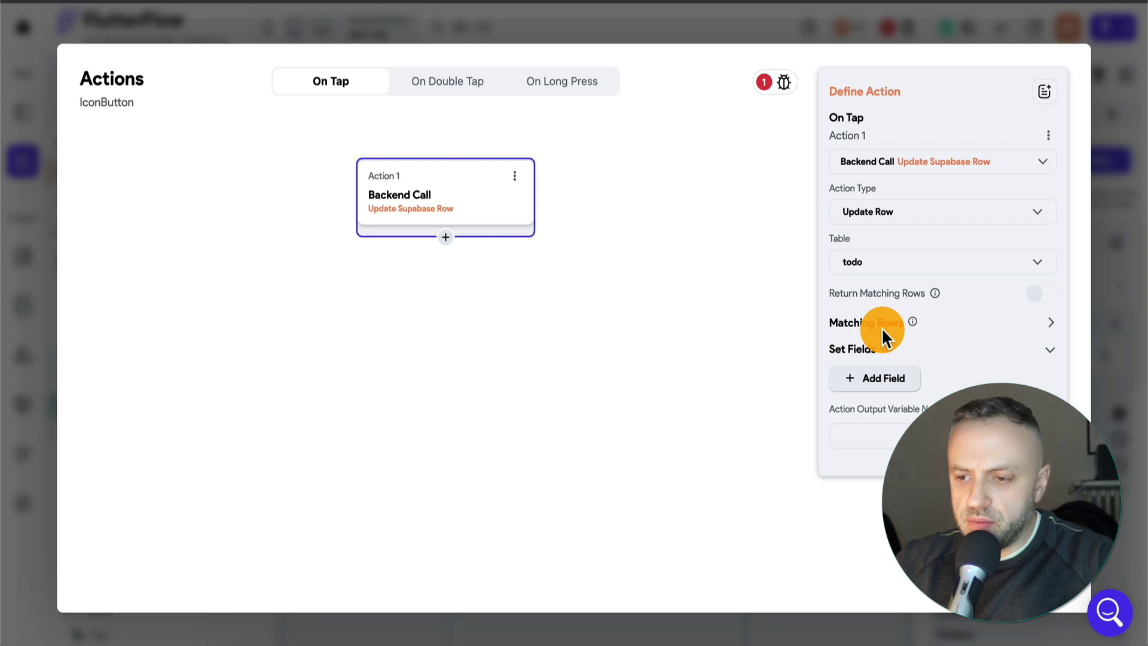
# - Add a matching rows filter to the update action on the id field with the relation Equal To
pyautogui.click(909, 326)
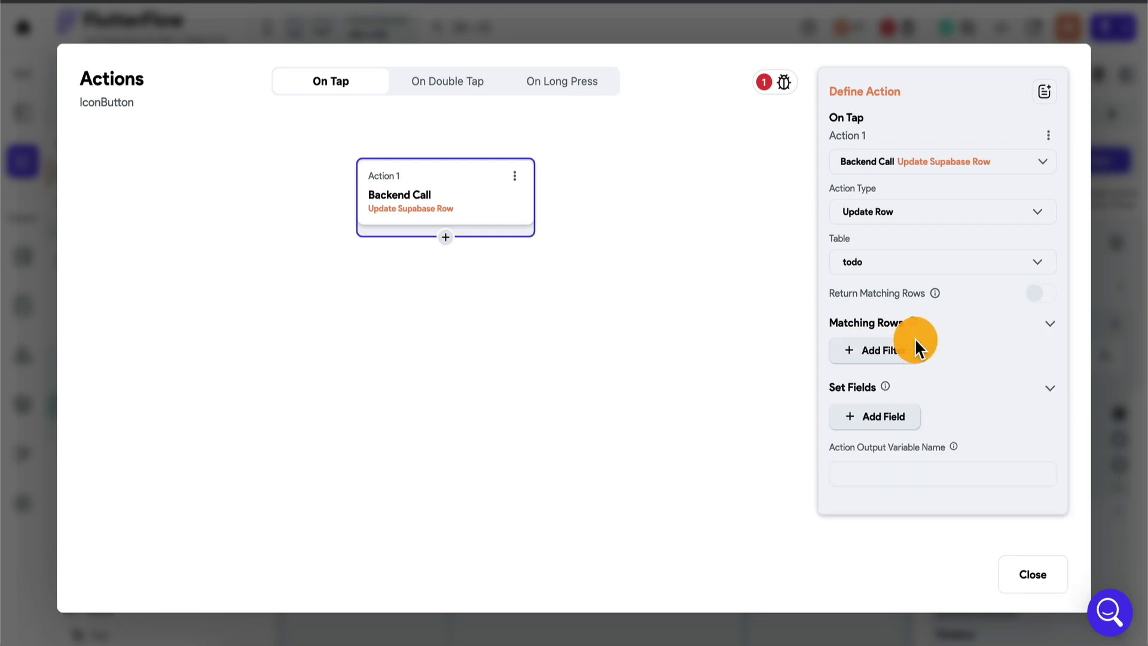
pyautogui.click(880, 350)
pyautogui.scroll(-1, 880, 353)
pyautogui.click(934, 377)
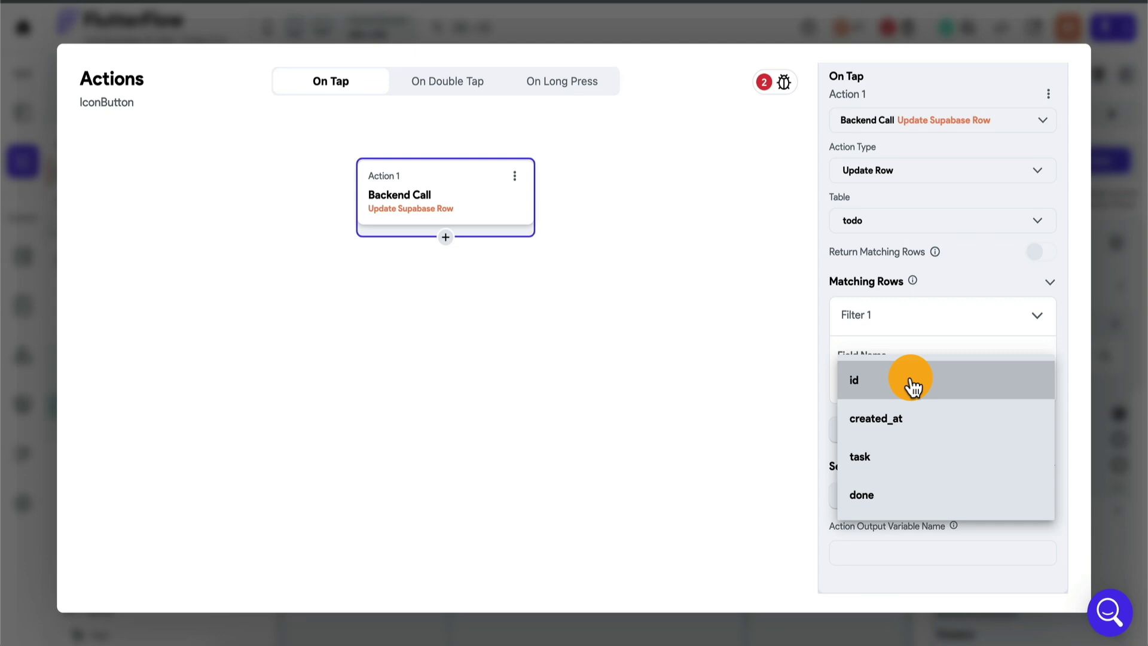
pyautogui.click(913, 385)
pyautogui.scroll(-3, 878, 428)
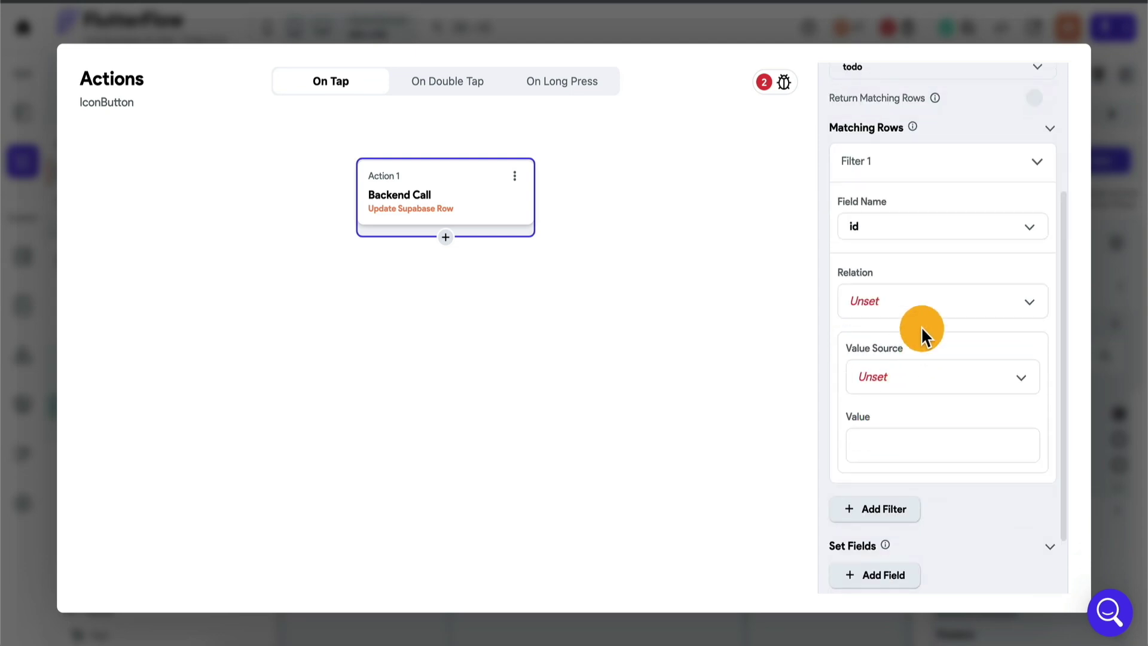
pyautogui.click(937, 315)
pyautogui.click(915, 305)
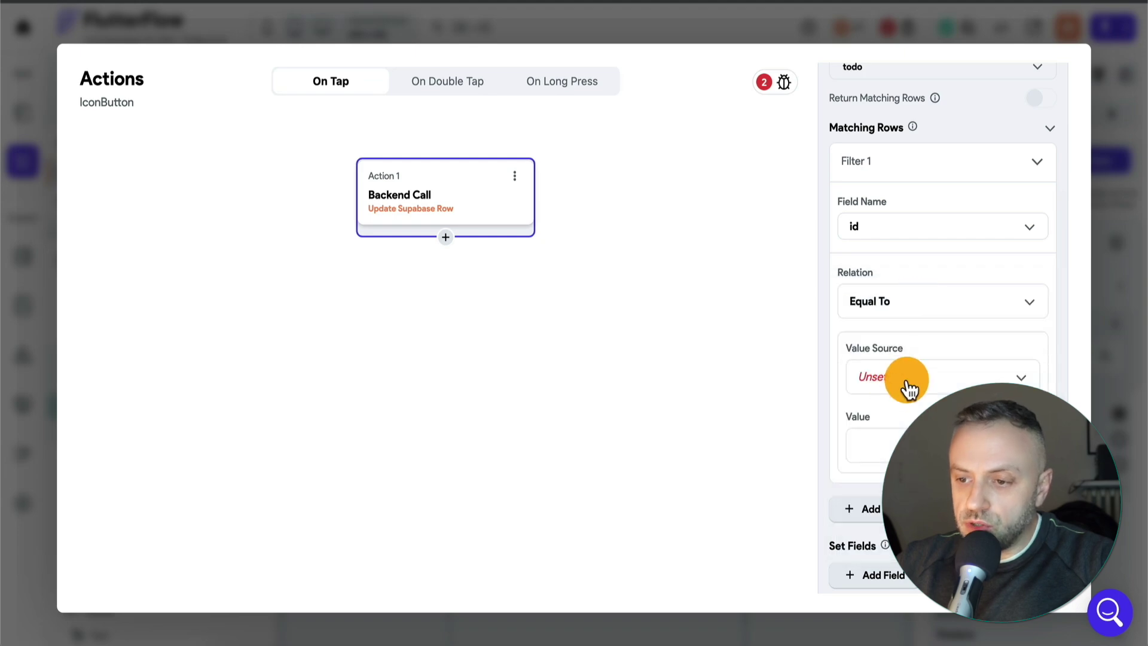
# - Set the id filter's value source to From Variable and choose the todo Row's id
pyautogui.click(906, 385)
pyautogui.click(891, 415)
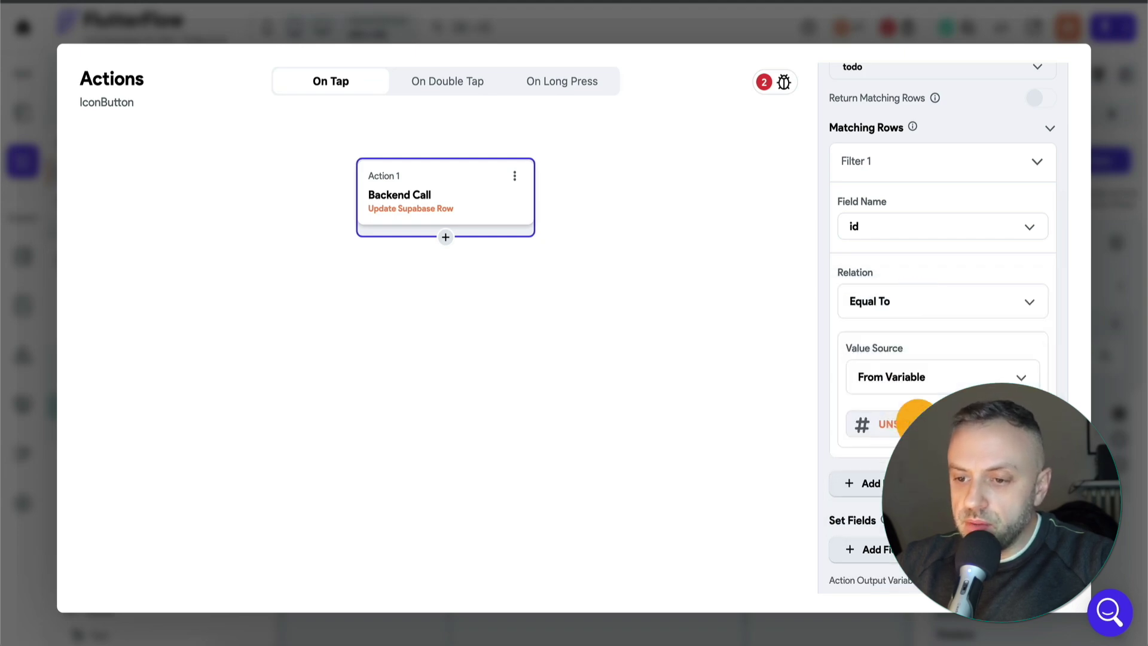
pyautogui.click(896, 424)
pyautogui.click(651, 390)
pyautogui.click(649, 440)
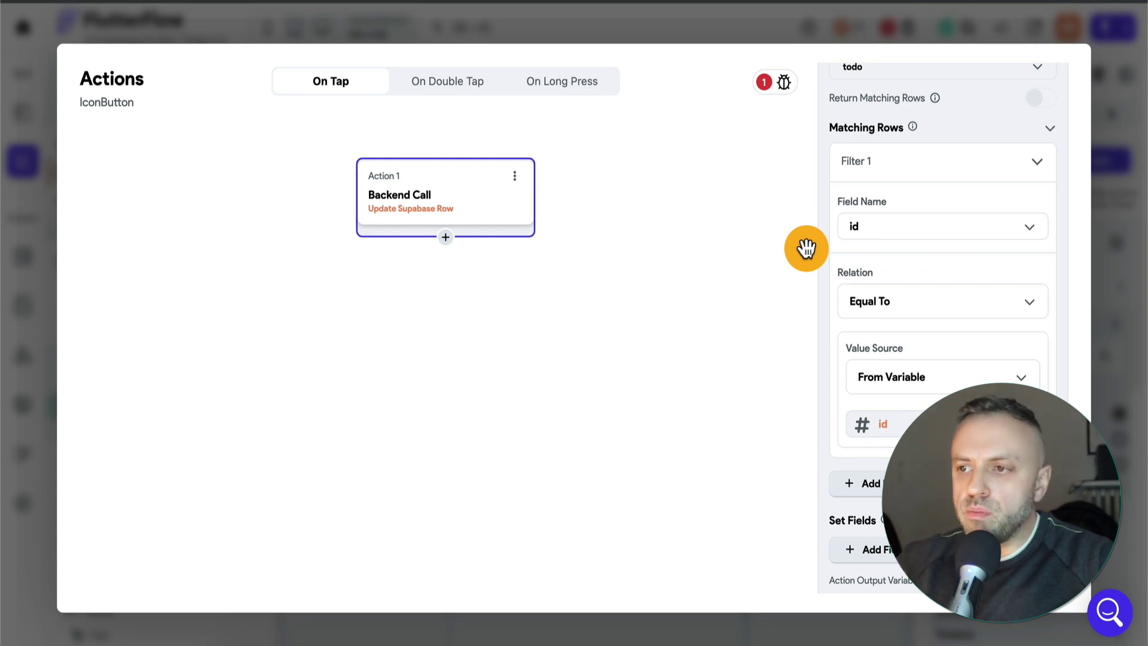
# - Add set fields to the update action until done is included, and remove the id, created_at and task fields
pyautogui.scroll(-2, 806, 248)
pyautogui.scroll(2, 730, 332)
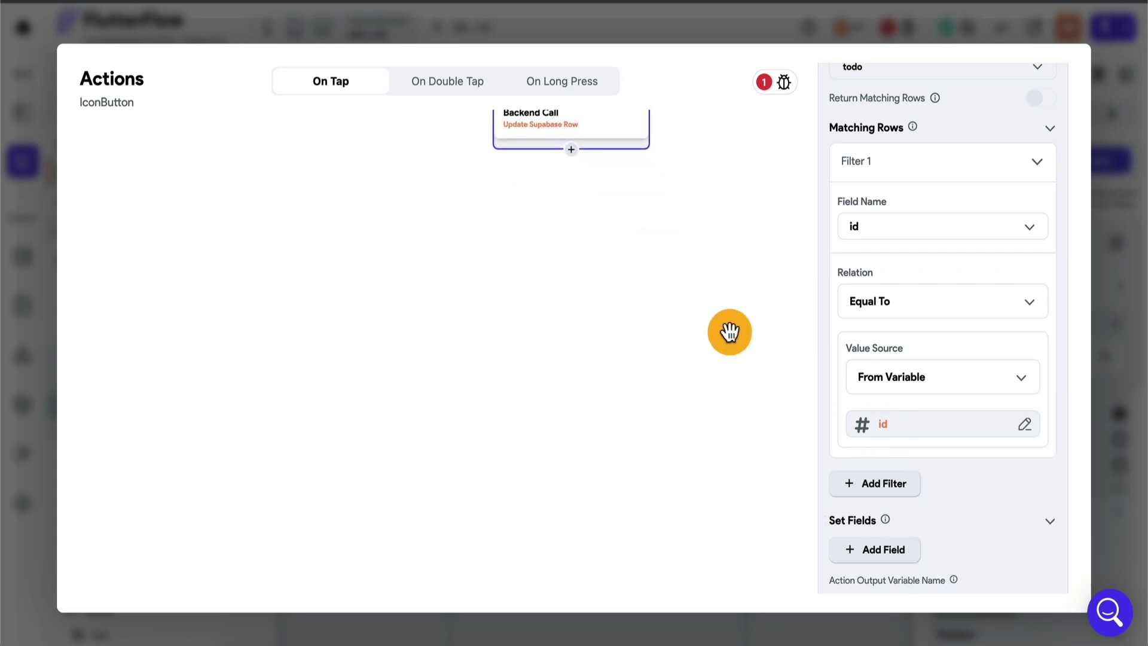
pyautogui.moveTo(724, 212); pyautogui.dragTo(680, 286)
pyautogui.click(901, 551)
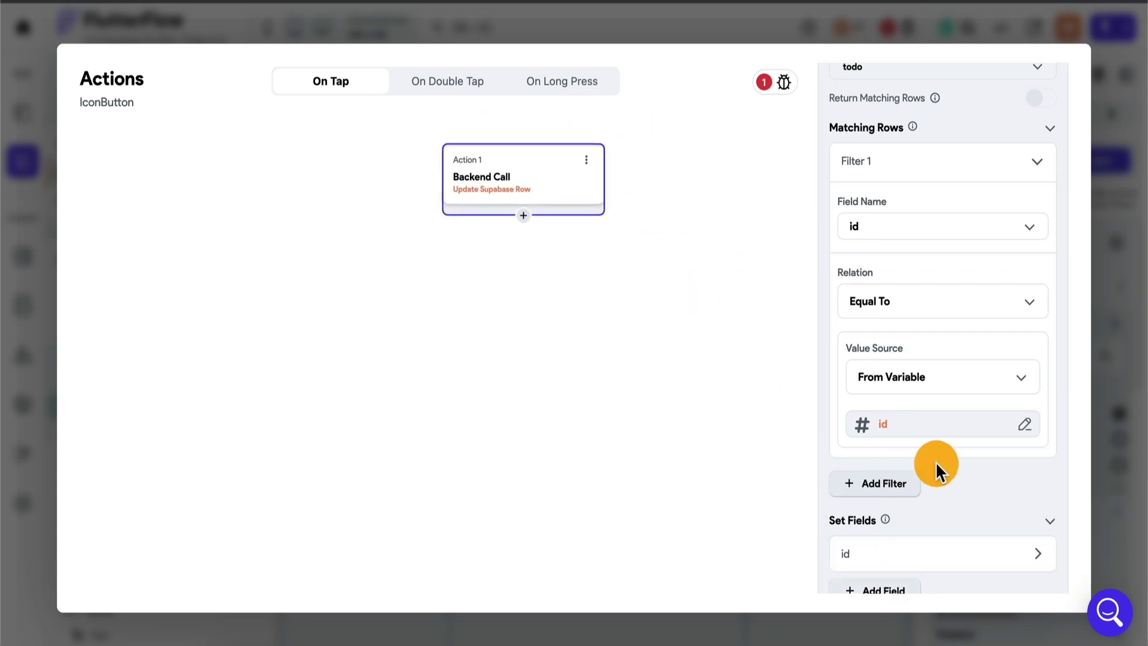
pyautogui.scroll(-2, 936, 464)
pyautogui.click(907, 462)
pyautogui.click(914, 461)
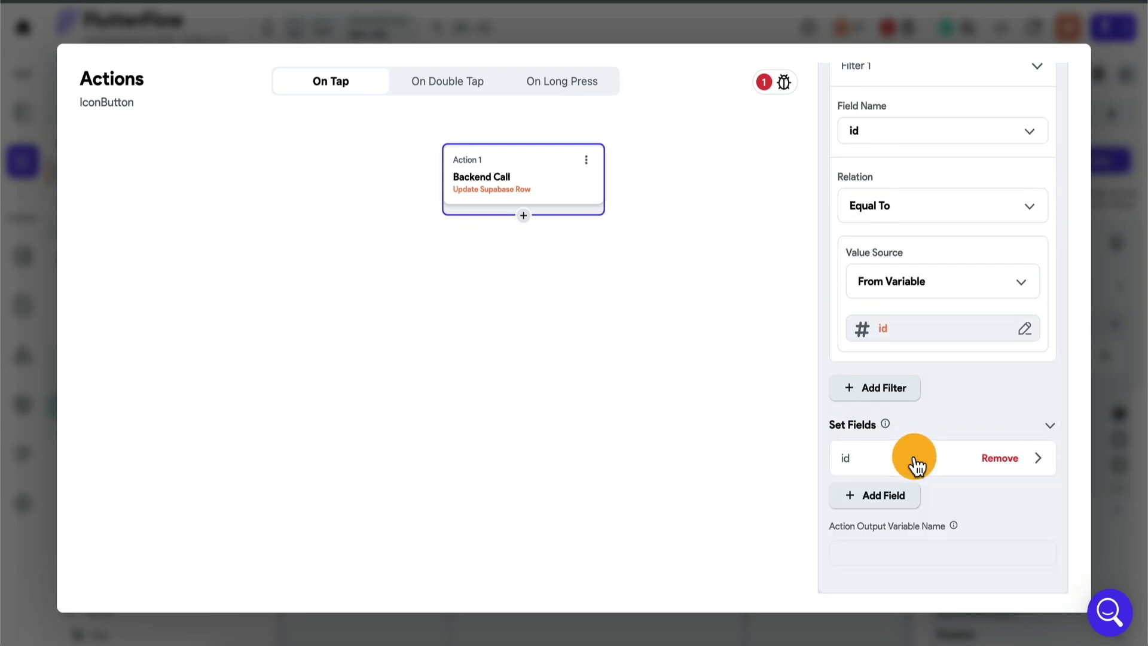
pyautogui.click(884, 494)
pyautogui.click(879, 538)
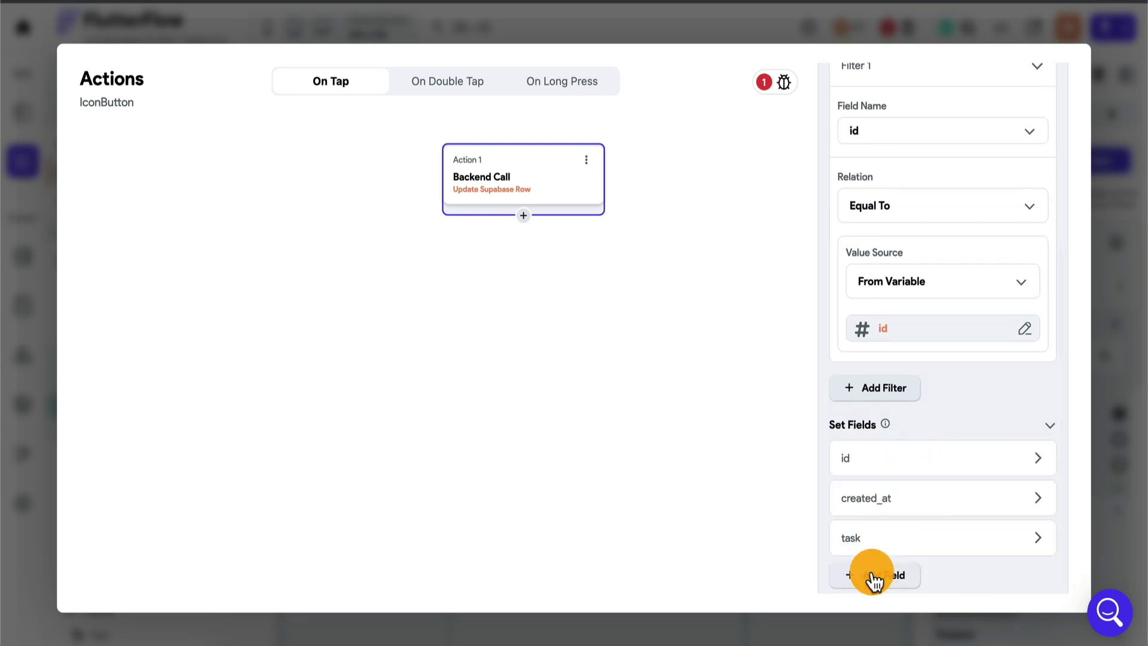
pyautogui.click(873, 577)
pyautogui.scroll(-2, 976, 379)
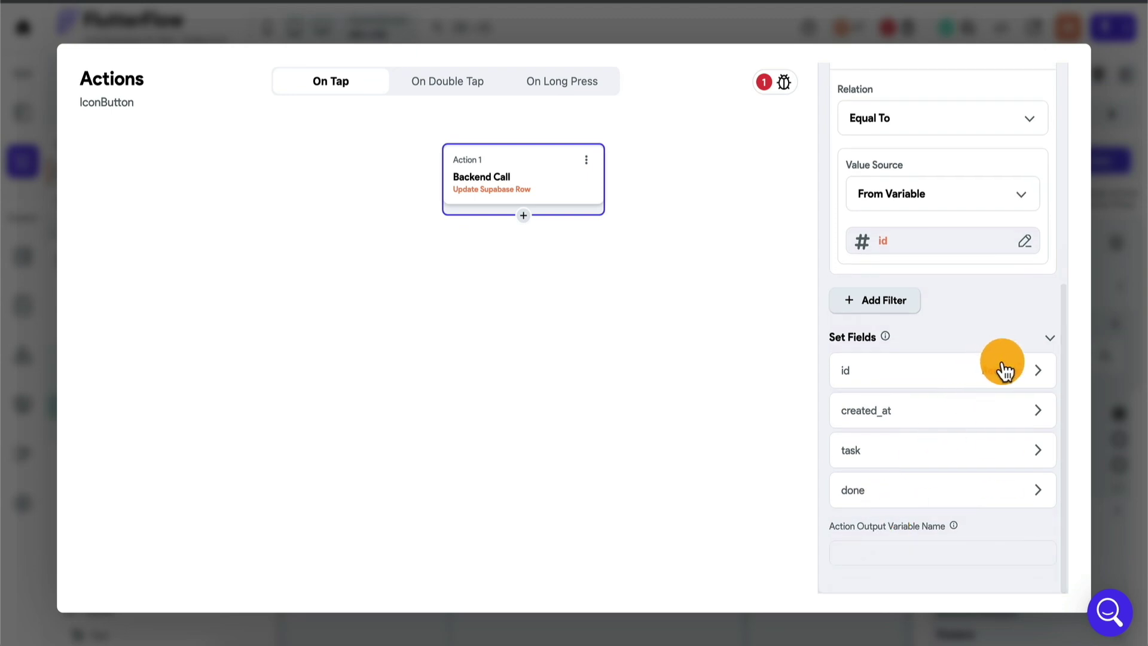
pyautogui.click(999, 374)
pyautogui.click(1005, 378)
pyautogui.click(996, 383)
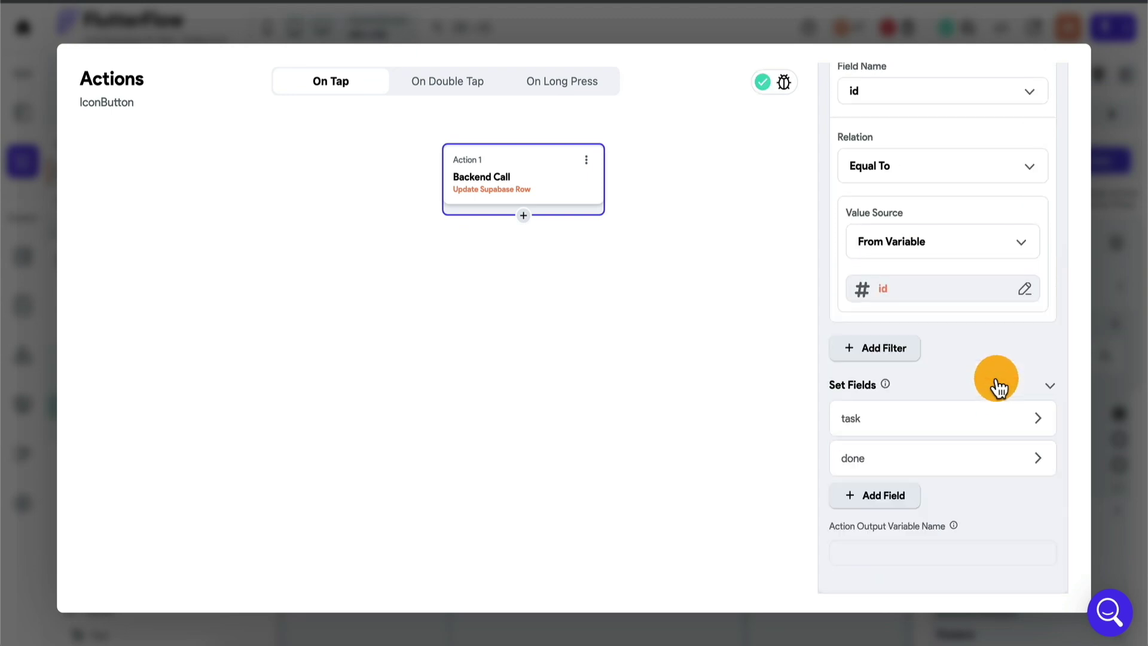
pyautogui.click(993, 418)
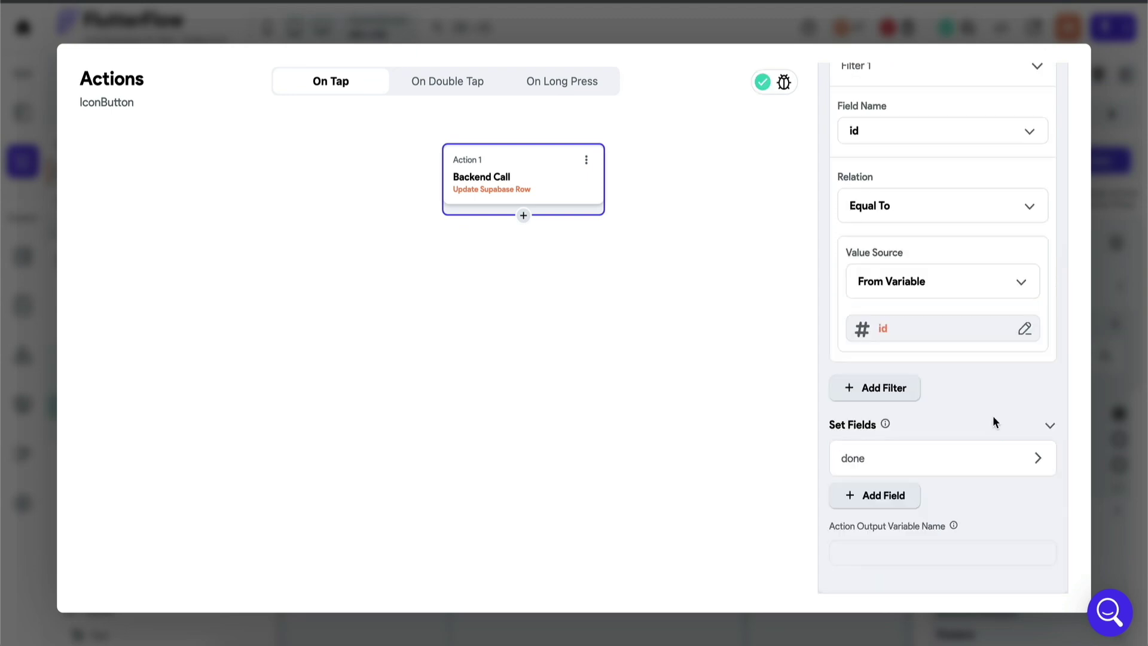
# - Set the done field in the update action to the specific value True
pyautogui.click(901, 465)
pyautogui.scroll(-2, 903, 466)
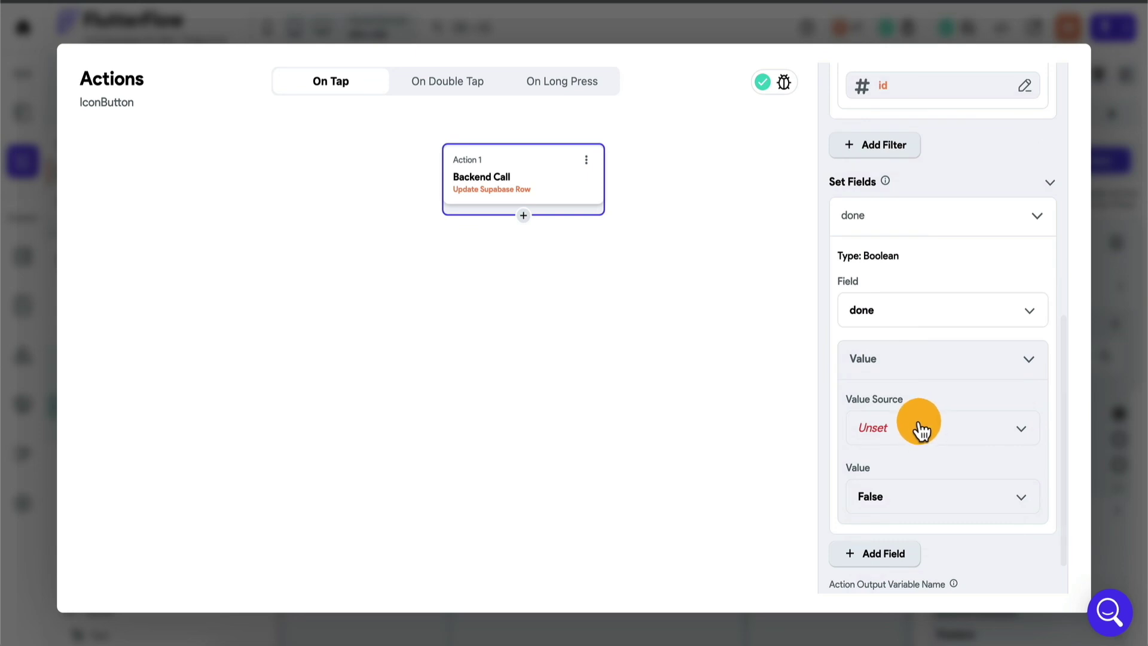
pyautogui.click(910, 504)
pyautogui.click(910, 501)
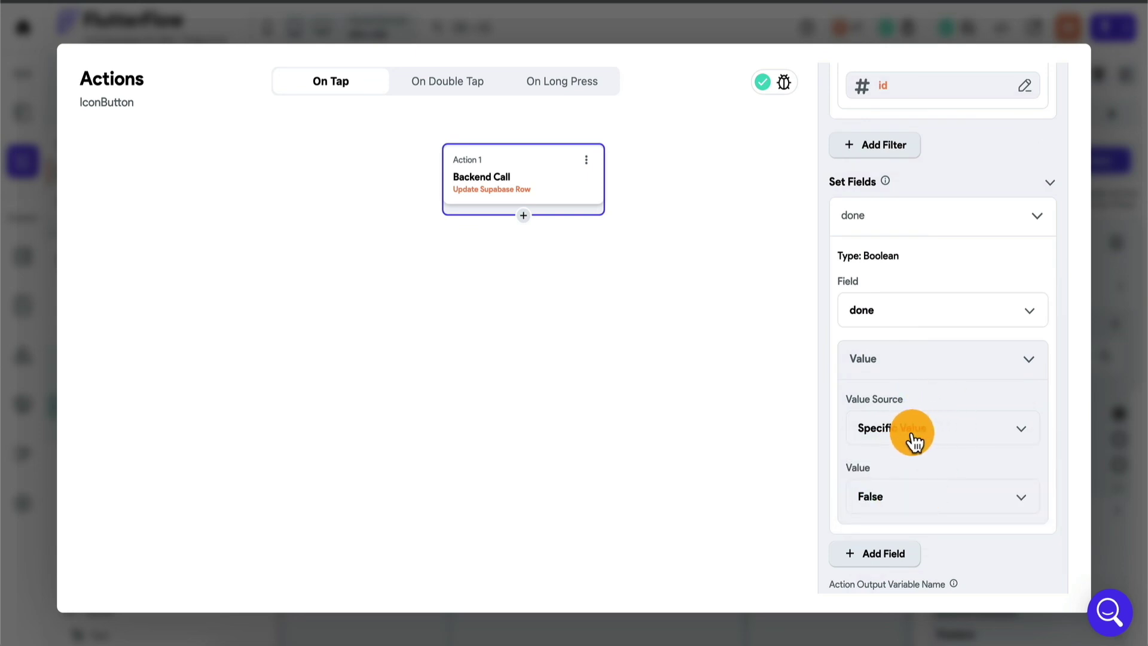
pyautogui.click(889, 501)
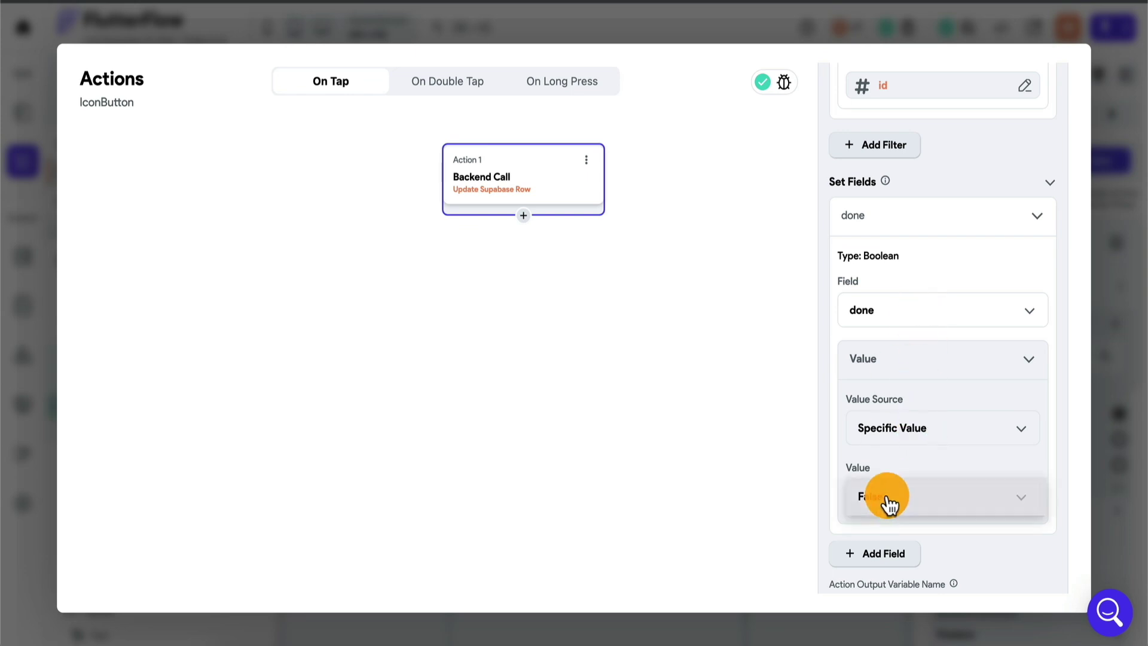
pyautogui.click(901, 459)
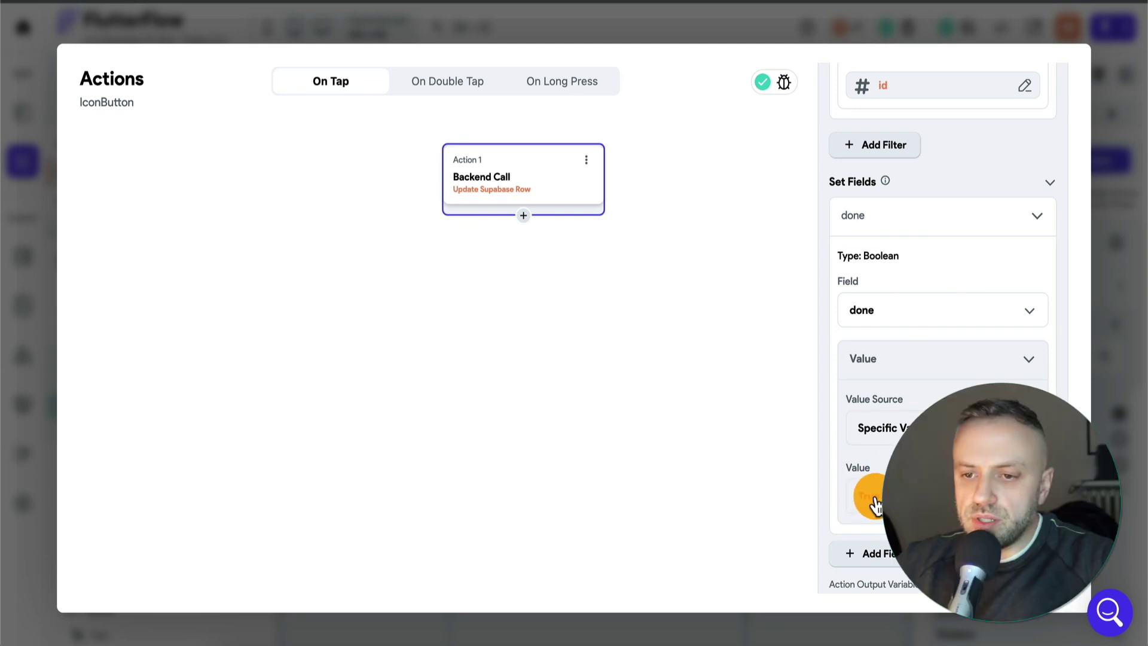
# - Add a Refresh Database Request action for notDoneList after the Update Row action
pyautogui.click(523, 216)
pyautogui.click(533, 260)
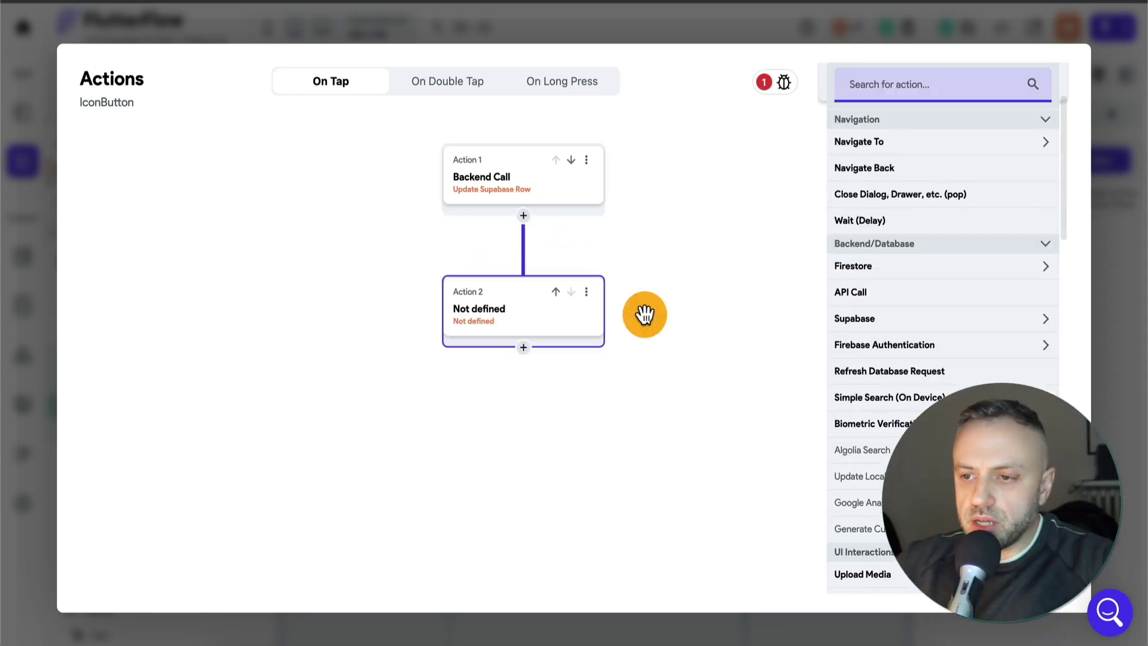
pyautogui.write('ref')
pyautogui.click(891, 257)
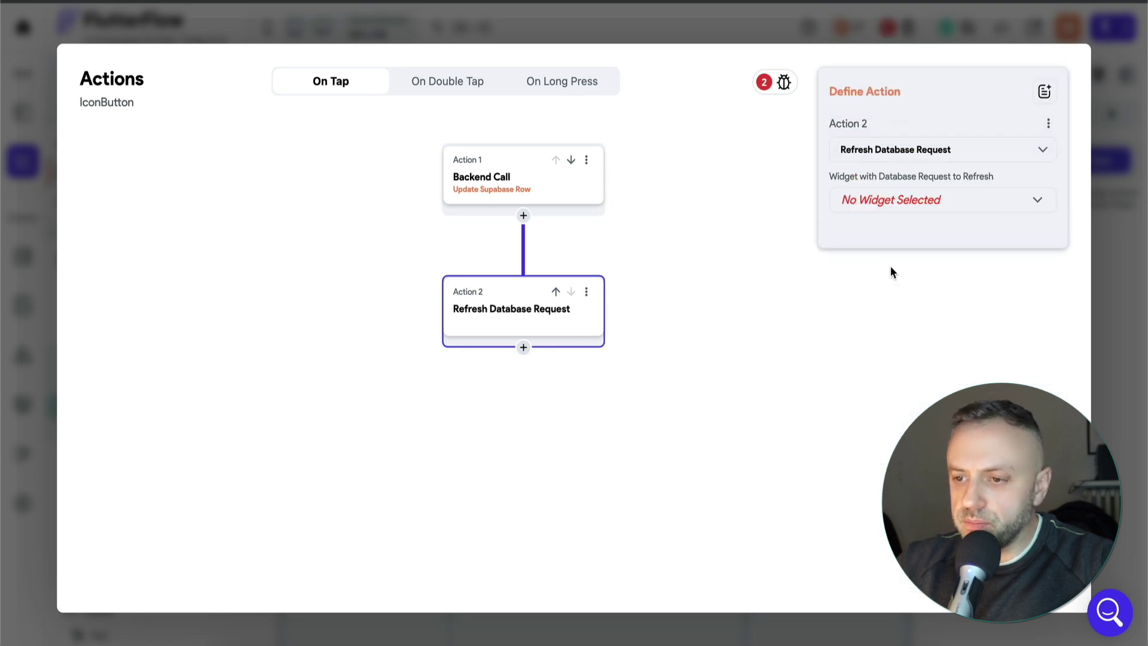
pyautogui.click(918, 206)
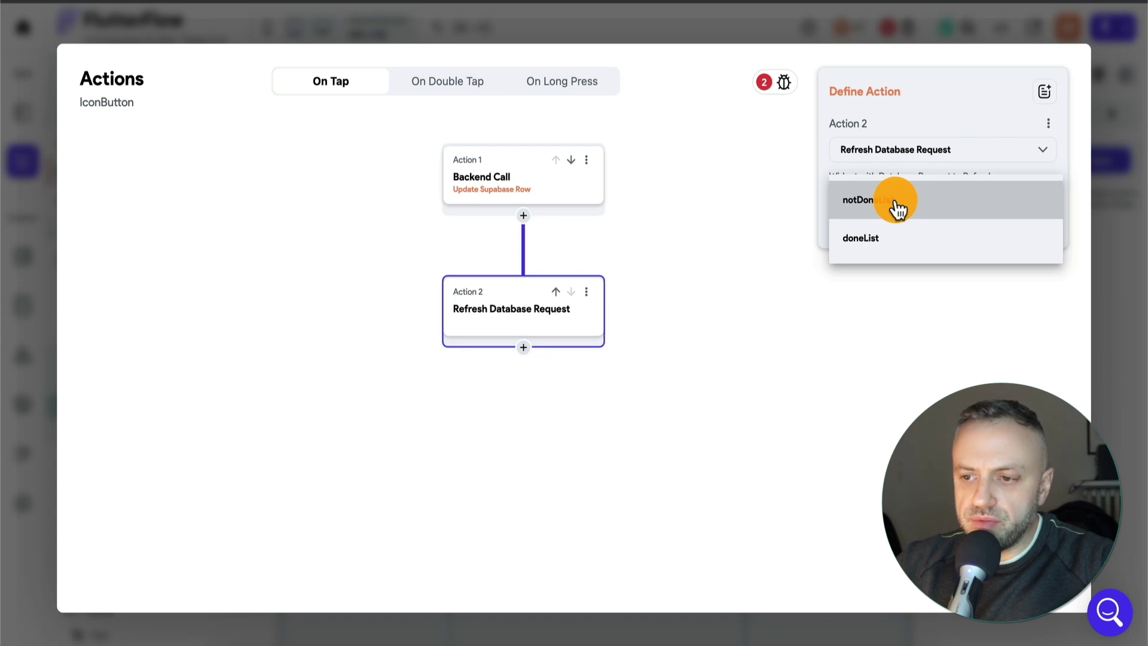
pyautogui.click(919, 209)
# - Duplicate the Refresh Database Request action at the end of the check button's flow and set the copy to refresh doneList
pyautogui.click(587, 291)
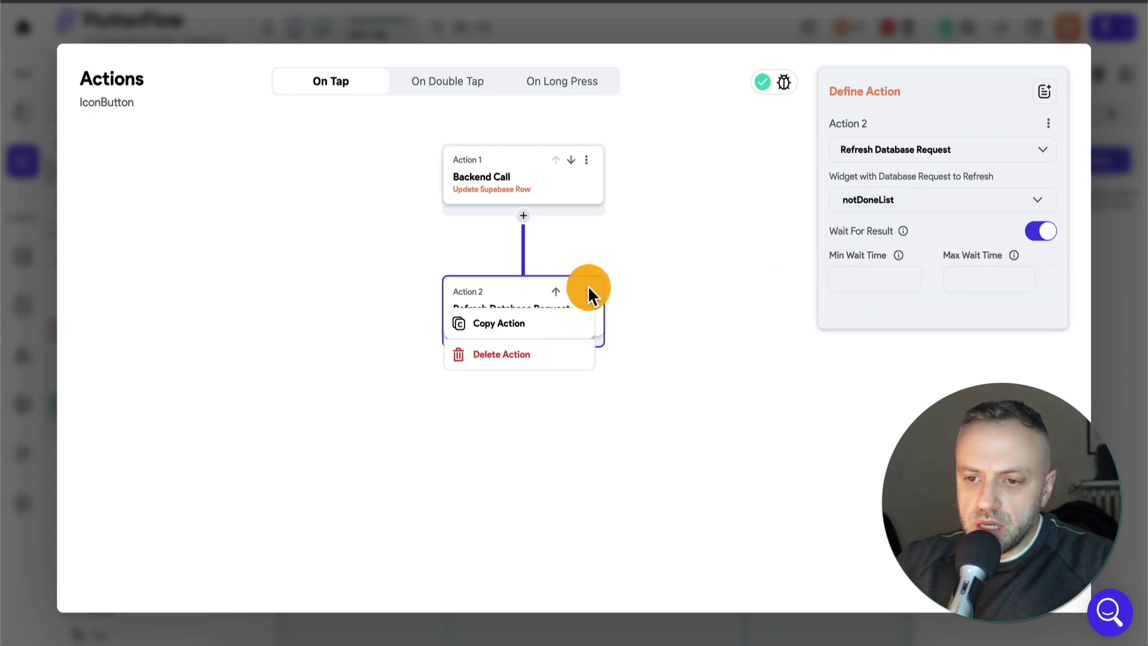
pyautogui.click(554, 326)
pyautogui.click(711, 98)
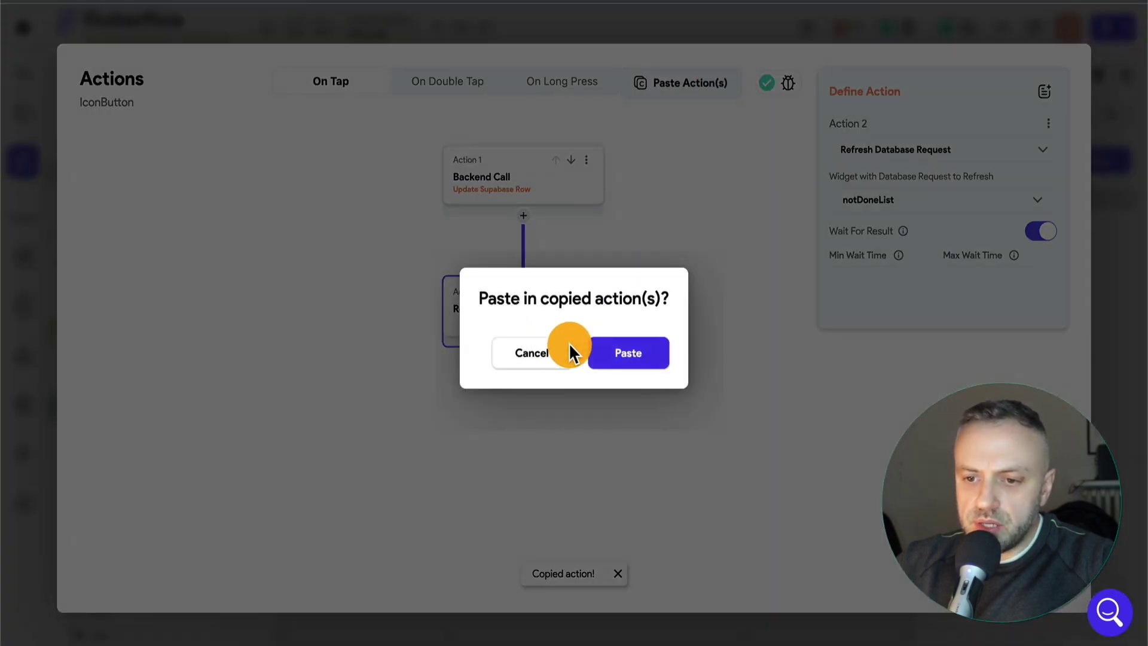
pyautogui.click(530, 352)
pyautogui.click(525, 349)
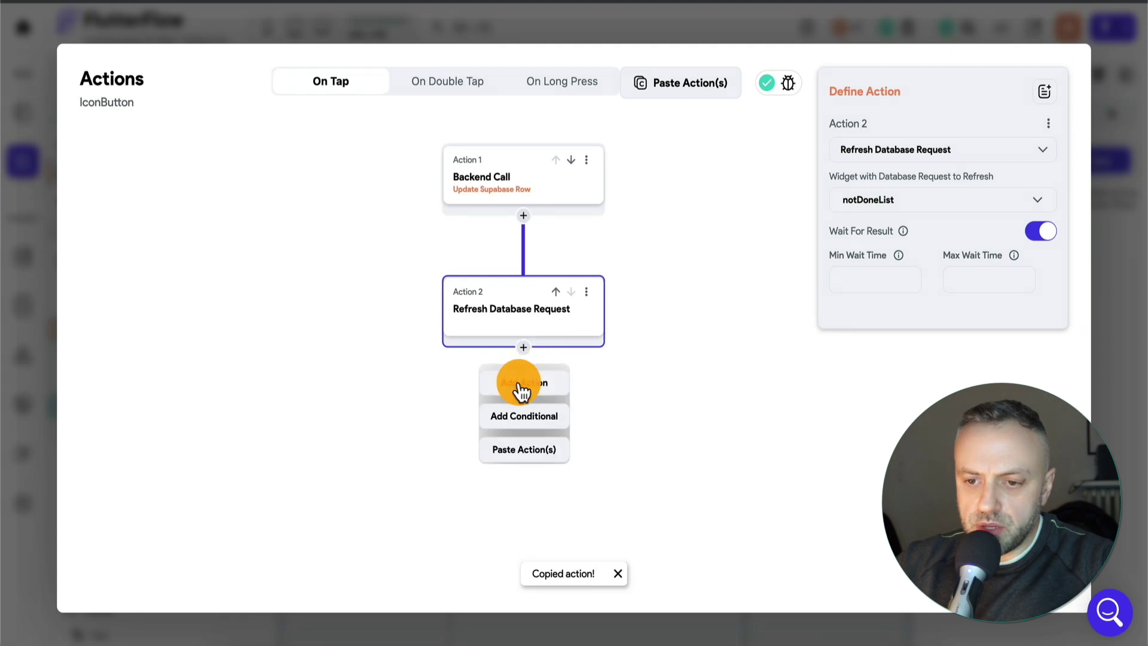
pyautogui.click(527, 455)
pyautogui.click(943, 203)
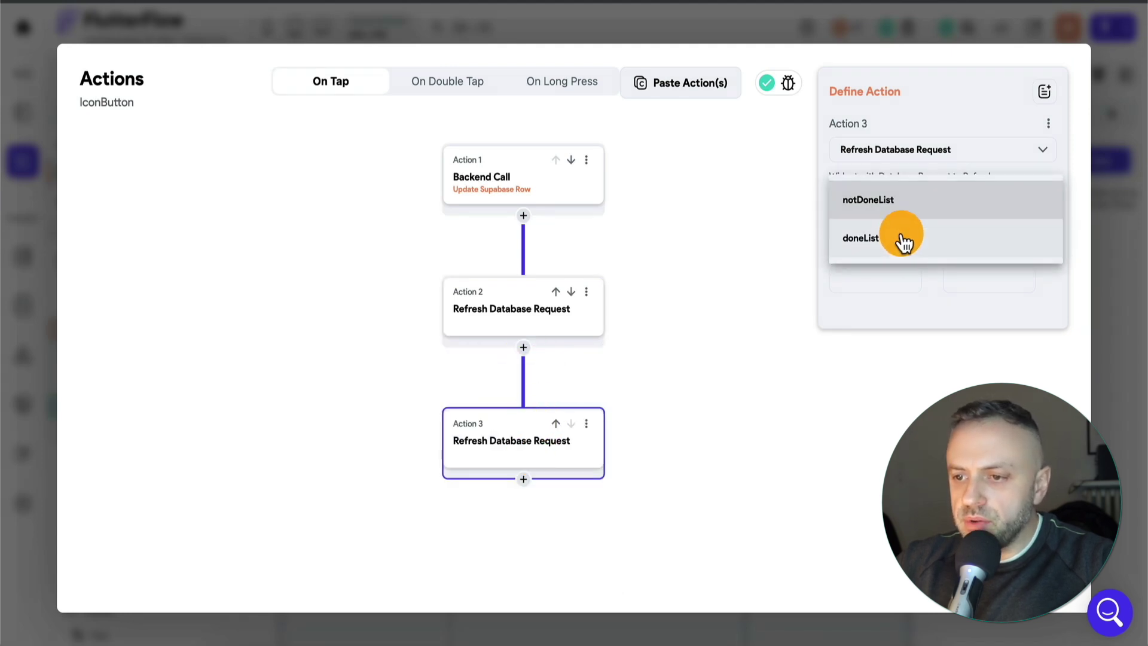
pyautogui.click(901, 239)
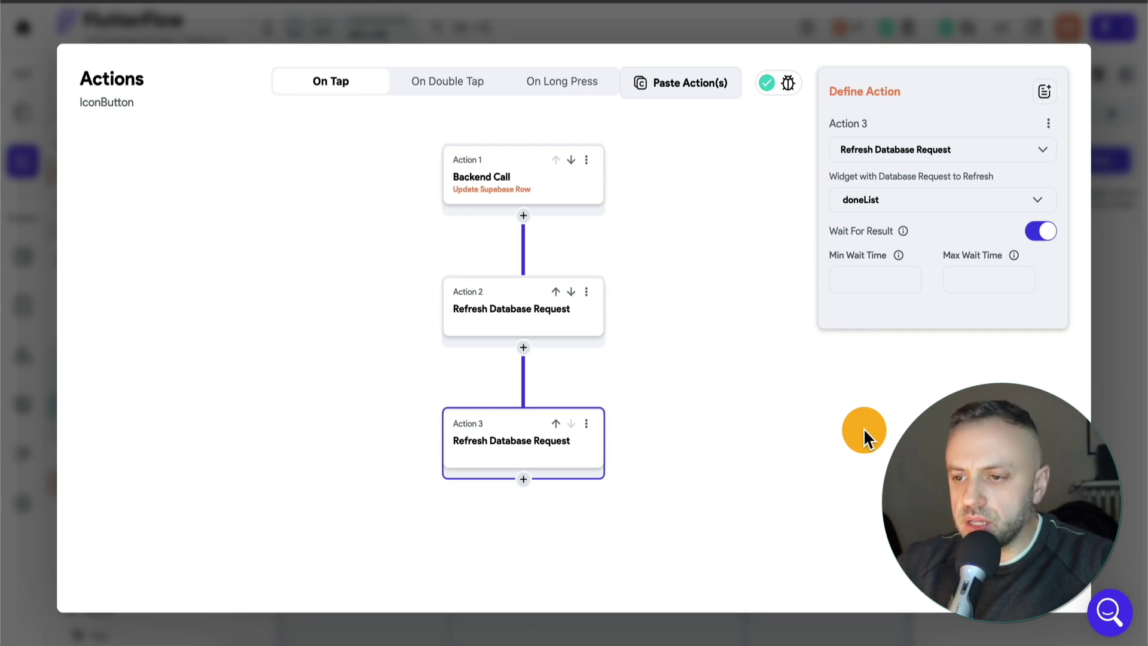
pyautogui.click(1112, 419)
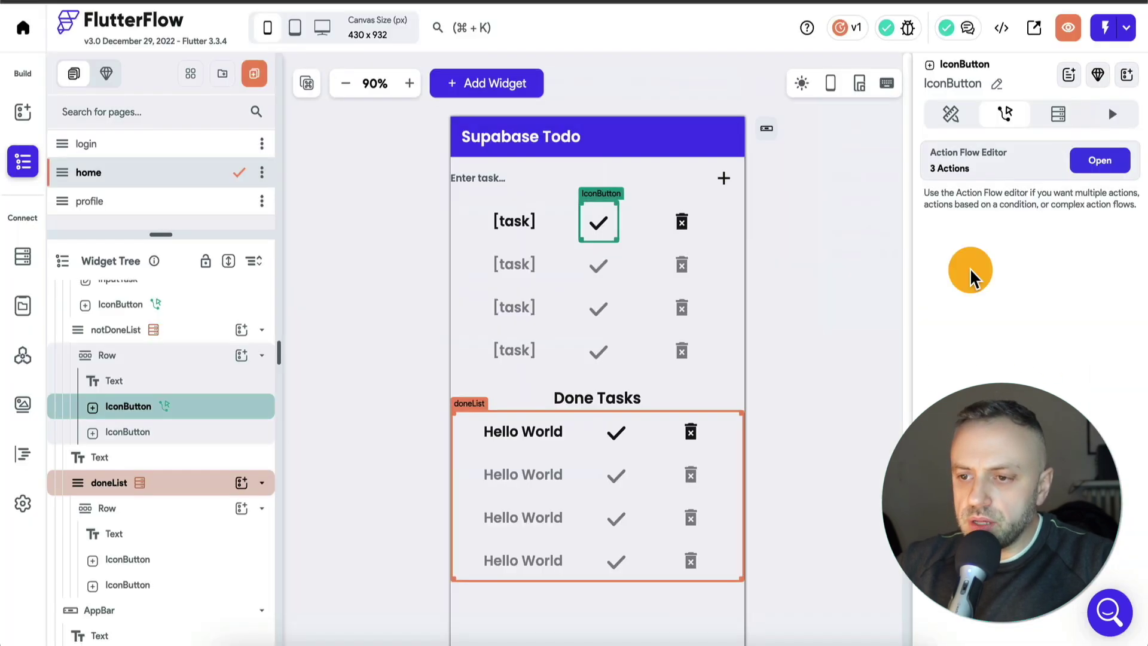
# - Switch to the test mode preview, reload it, and mark the finish work and Task 2 tasks as done
pyautogui.click(739, 2)
pyautogui.click(1020, 40)
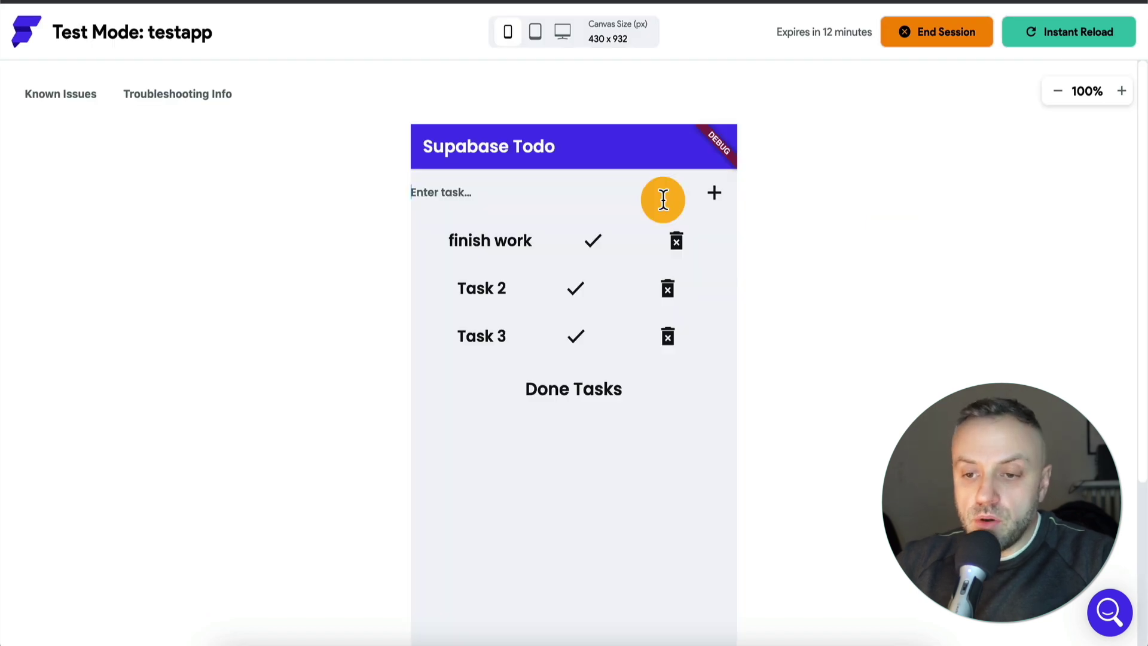
pyautogui.click(595, 242)
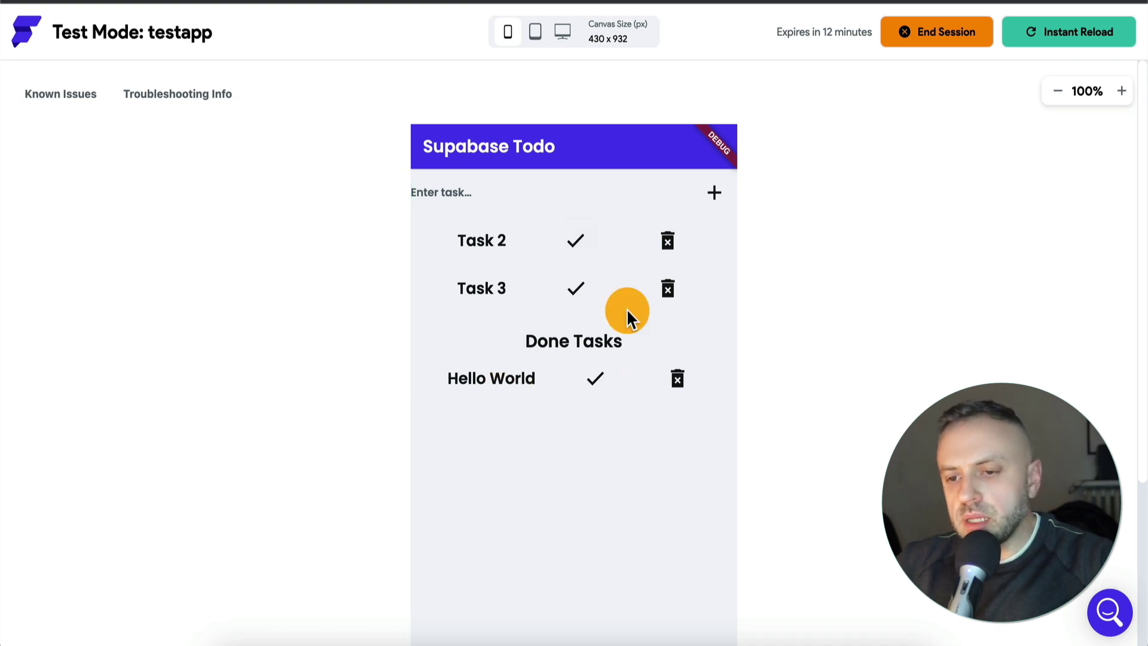
pyautogui.click(578, 252)
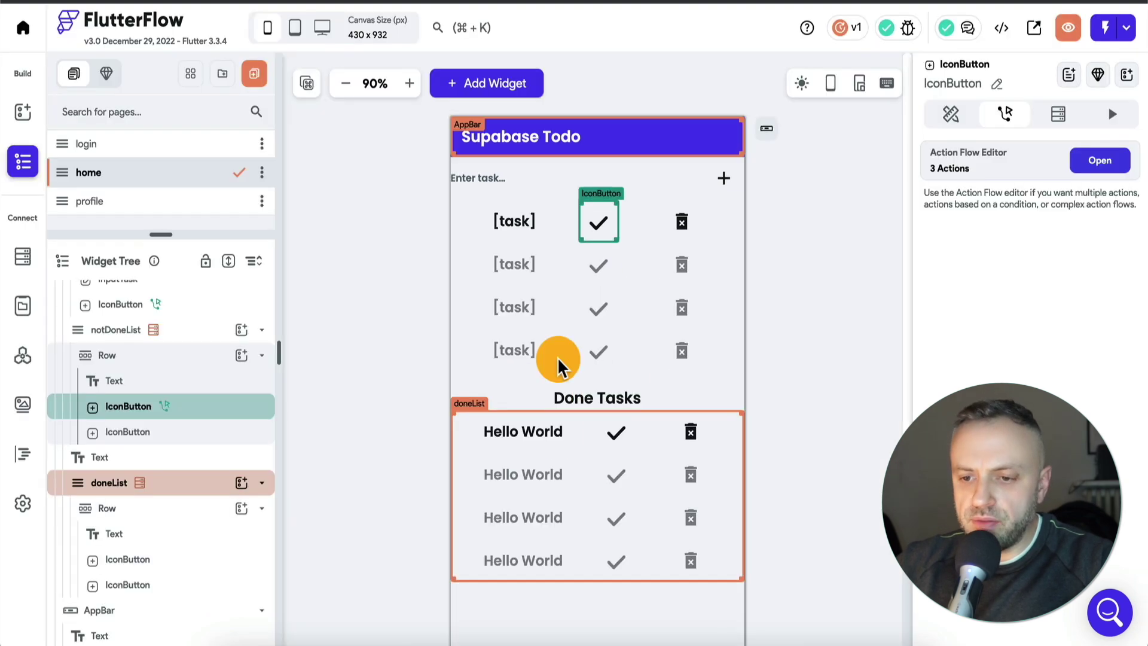
# - Bind the Hello World text in the doneList row to the todo Row's task field
pyautogui.click(538, 431)
pyautogui.click(975, 152)
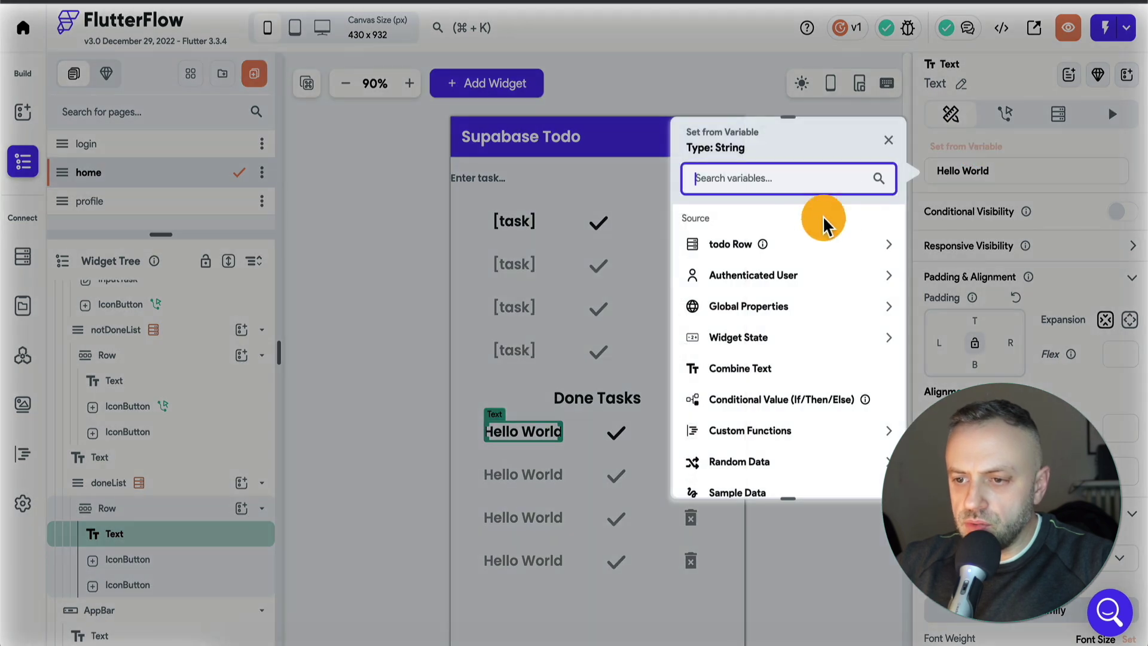
pyautogui.click(780, 244)
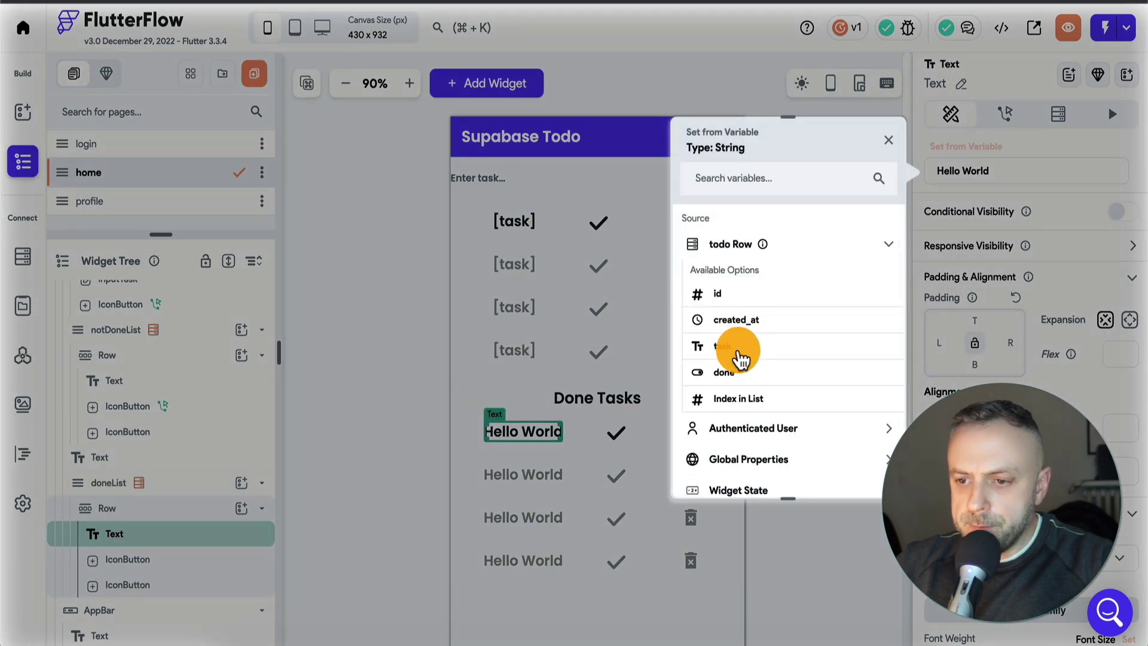
pyautogui.click(751, 346)
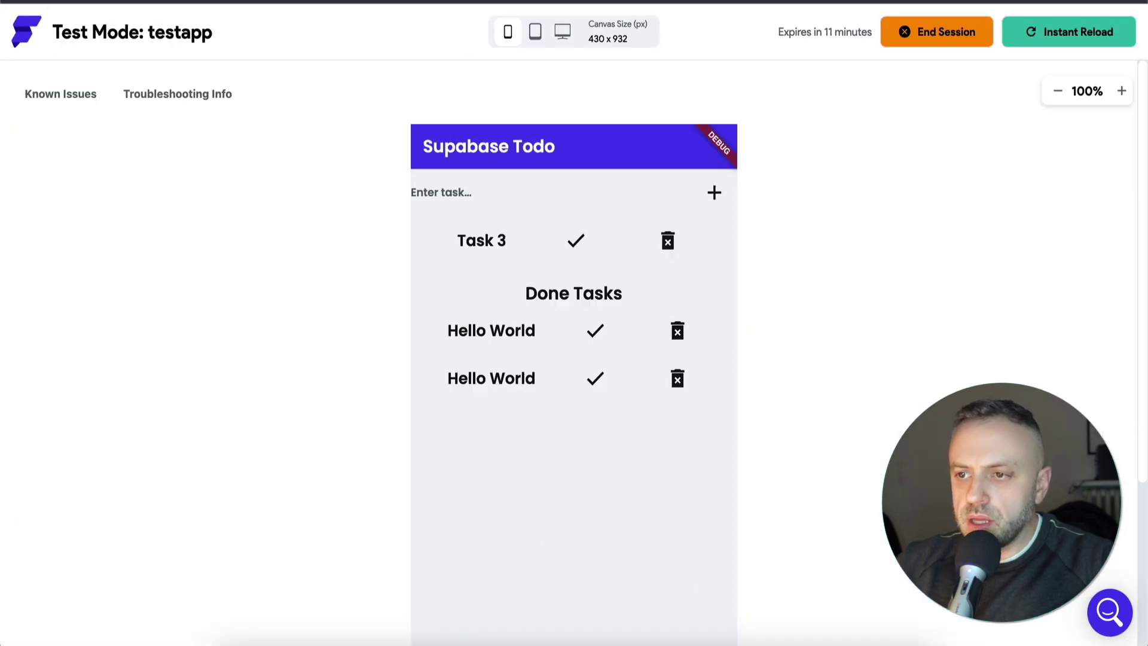
# - Reload the test mode preview and mark Task 3 as done
pyautogui.click(1071, 39)
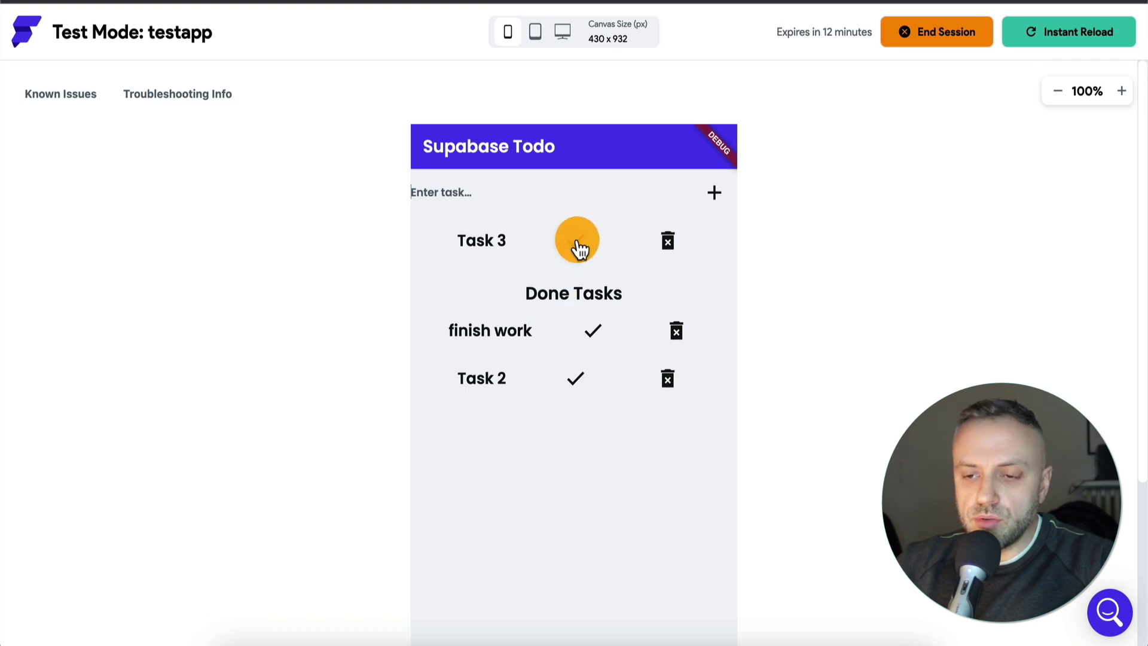
pyautogui.click(580, 246)
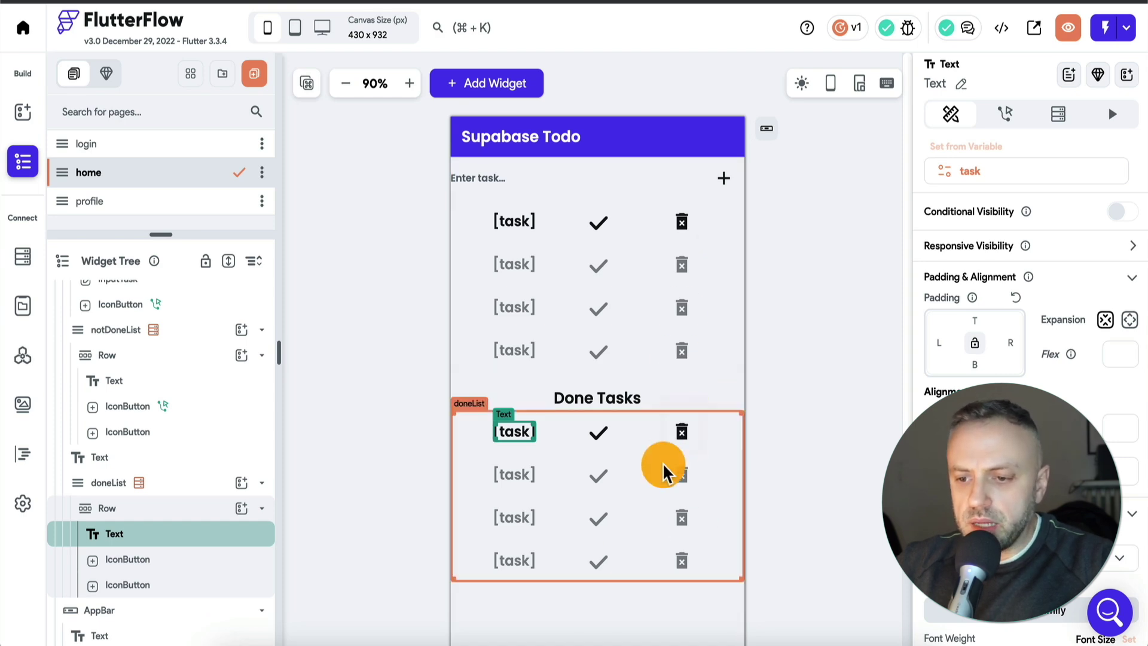
# - Add an On Tap Supabase Delete Row action on the todo table to the trash button in the doneList row
pyautogui.click(683, 435)
pyautogui.click(1005, 115)
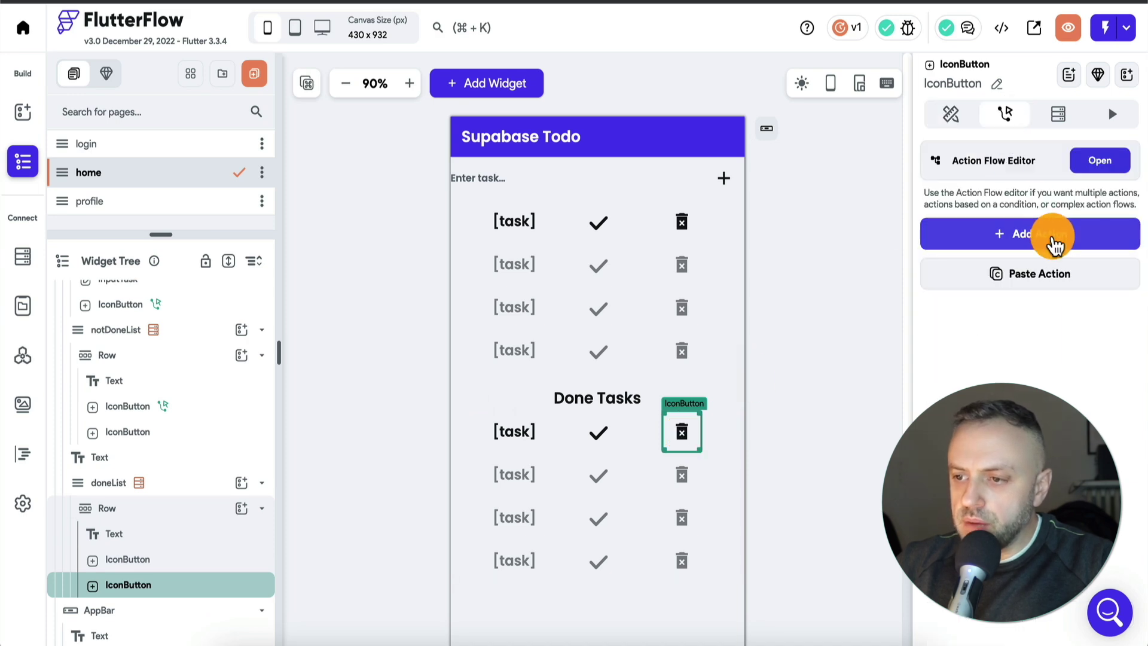
pyautogui.click(1101, 163)
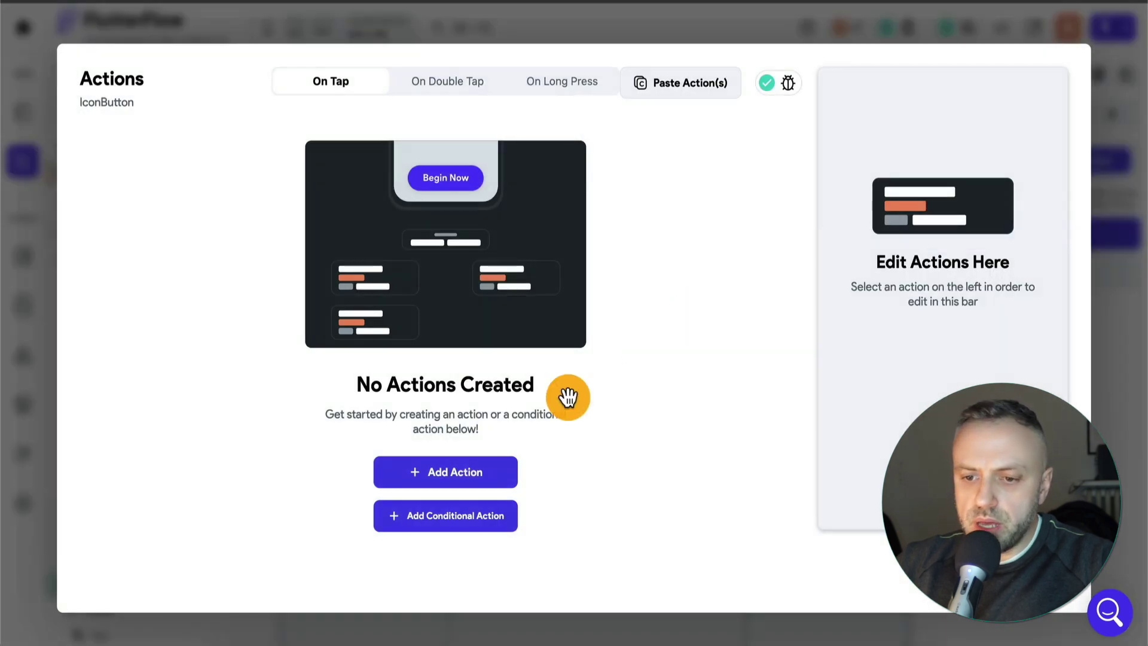
pyautogui.click(444, 470)
pyautogui.click(832, 207)
pyautogui.write('supa')
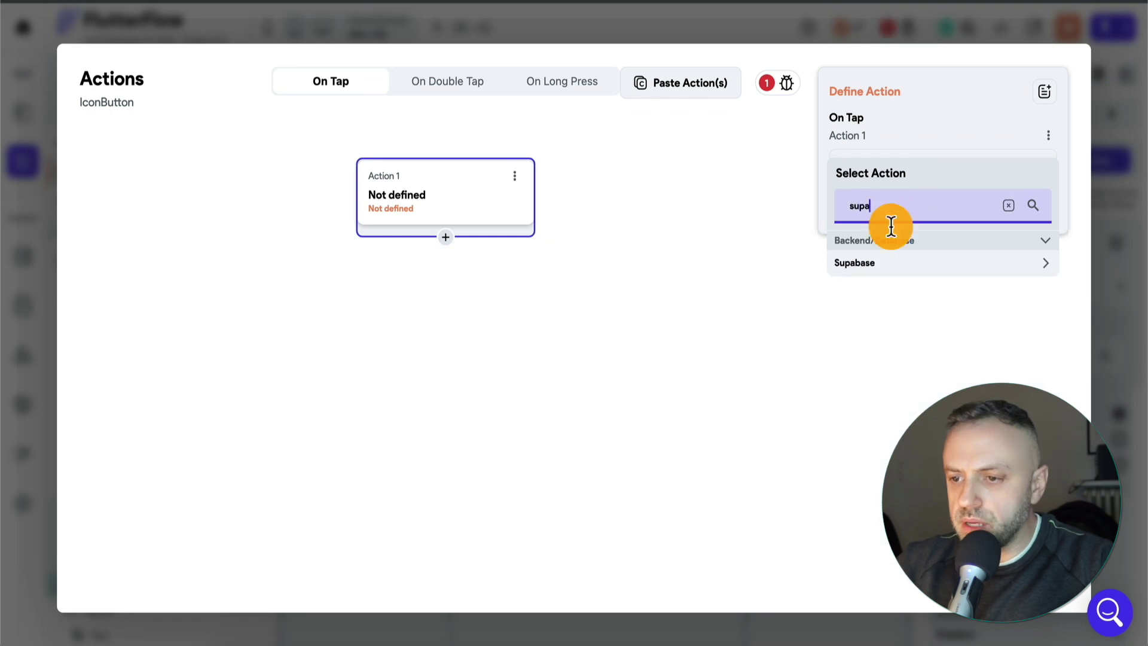
pyautogui.click(891, 266)
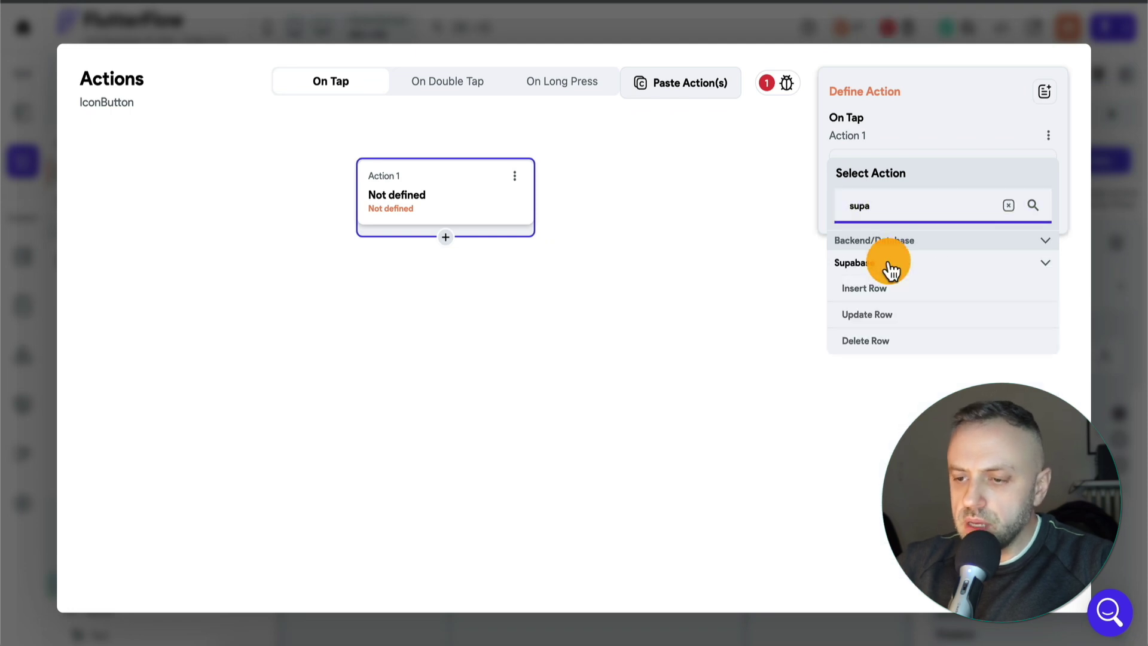
pyautogui.click(880, 342)
pyautogui.click(900, 263)
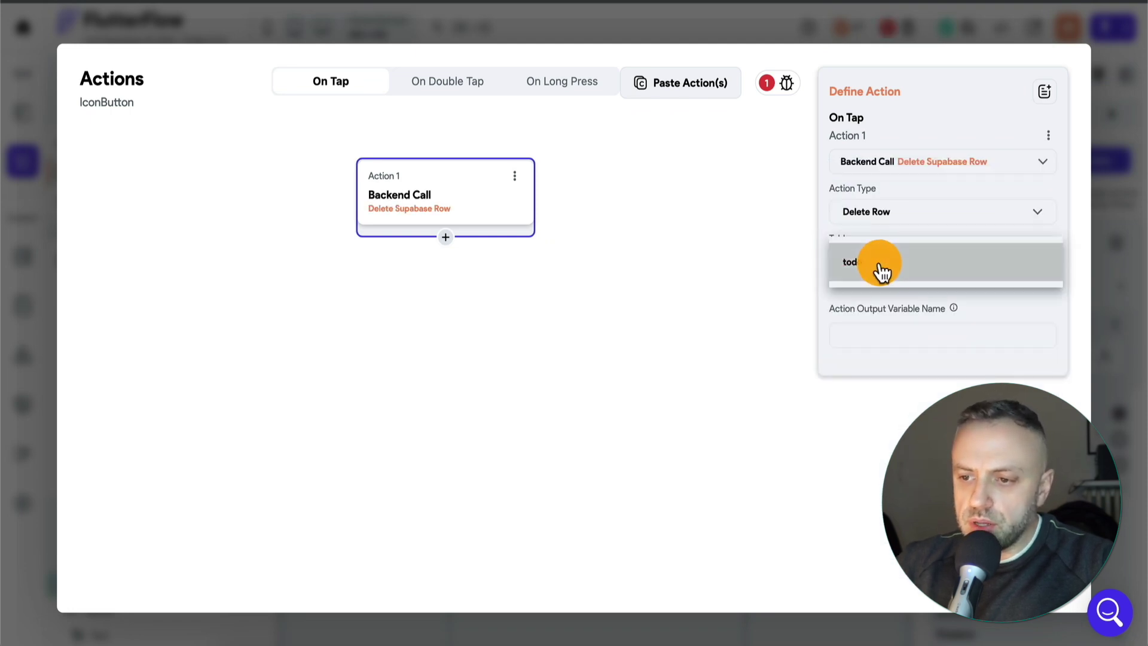
pyautogui.click(878, 268)
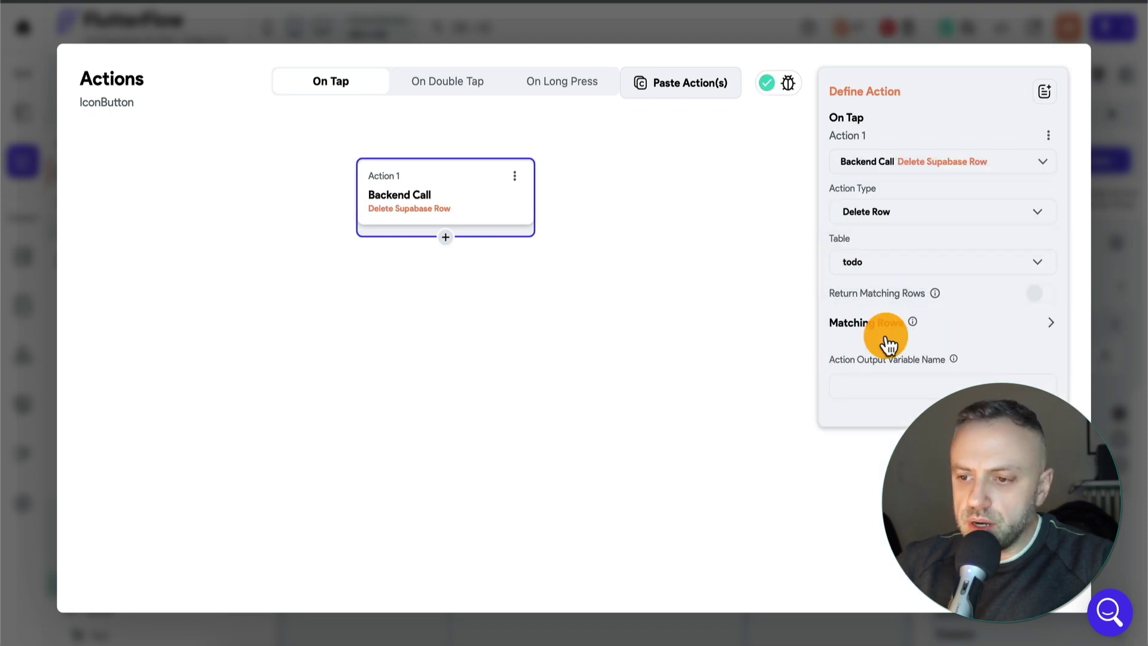
# - Add a matching rows filter to the delete action on the id field with the relation Equal To
pyautogui.click(1051, 323)
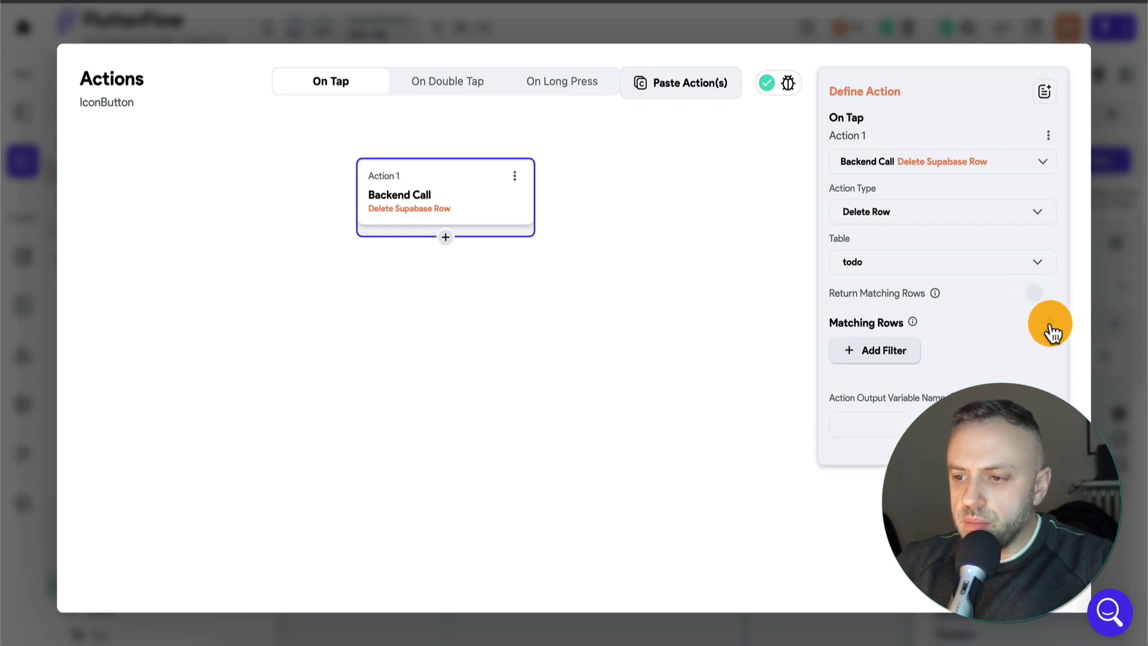
pyautogui.click(895, 354)
pyautogui.click(912, 416)
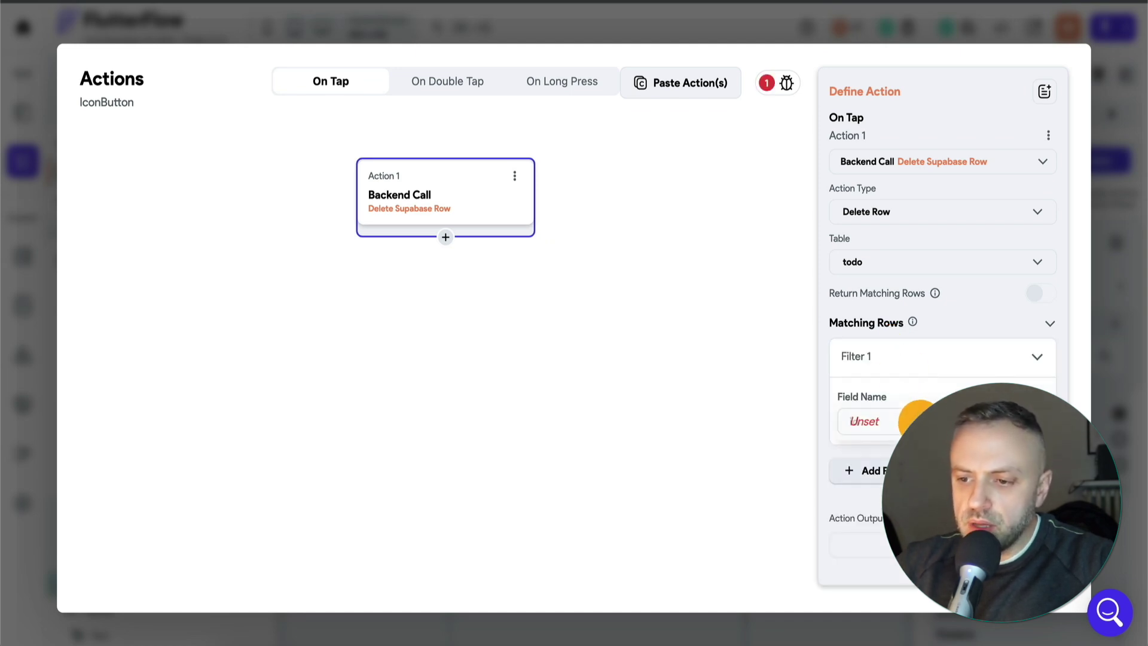
pyautogui.click(914, 430)
pyautogui.scroll(-3, 913, 430)
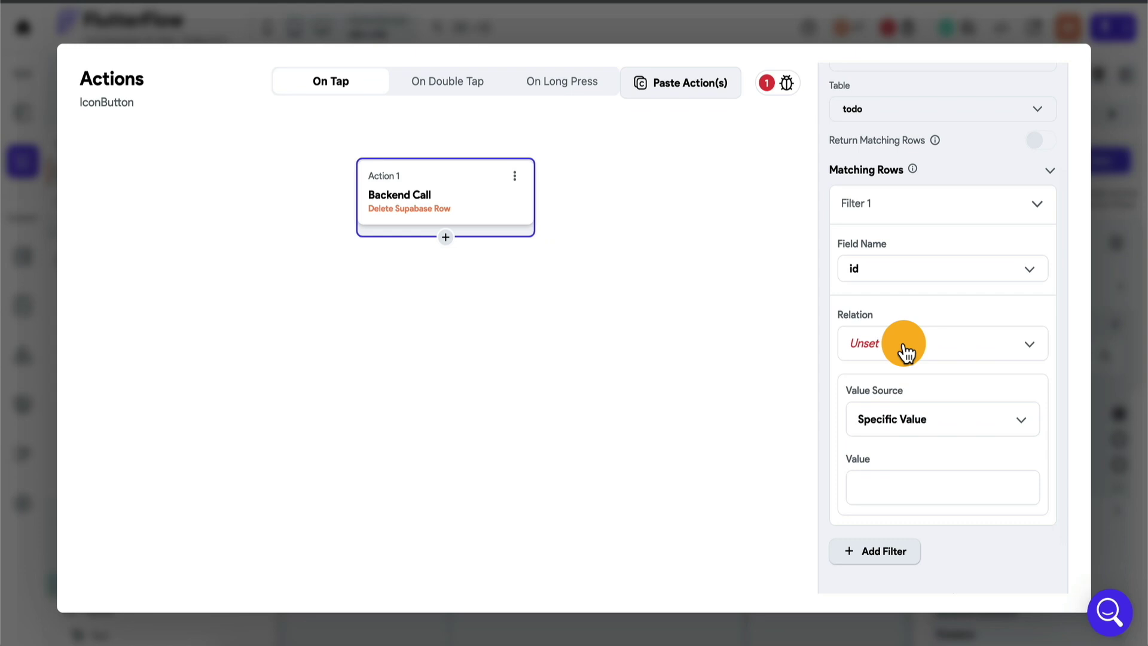
pyautogui.click(930, 357)
pyautogui.click(910, 342)
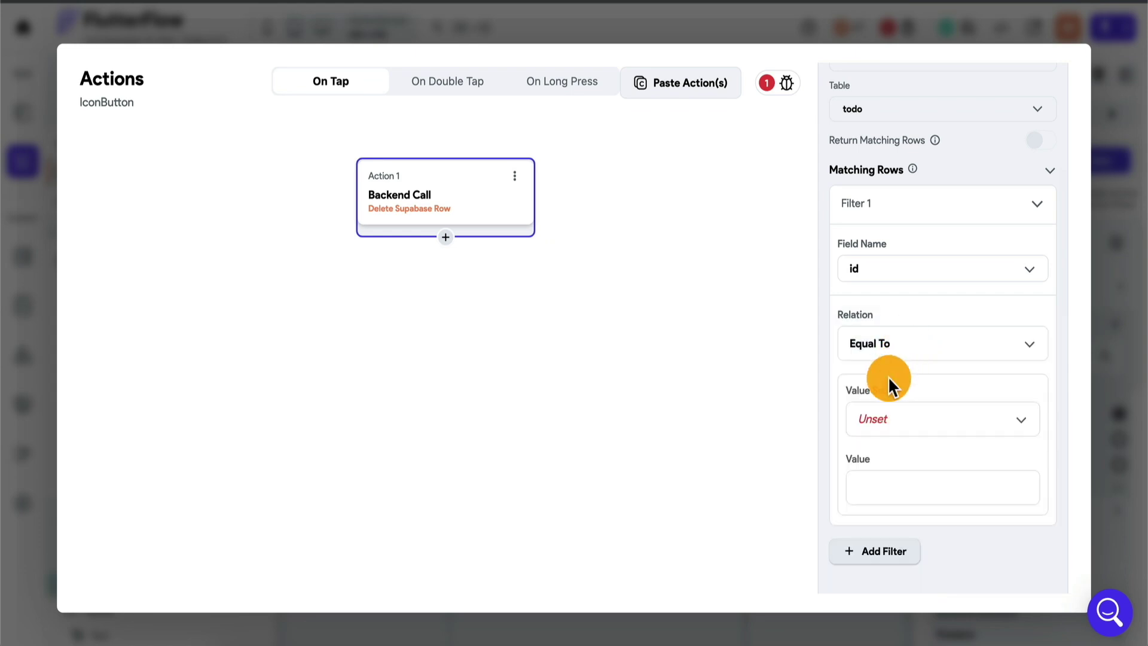
# - Set the delete filter's value source to From Variable and choose the todo Row's id
pyautogui.click(939, 429)
pyautogui.click(929, 461)
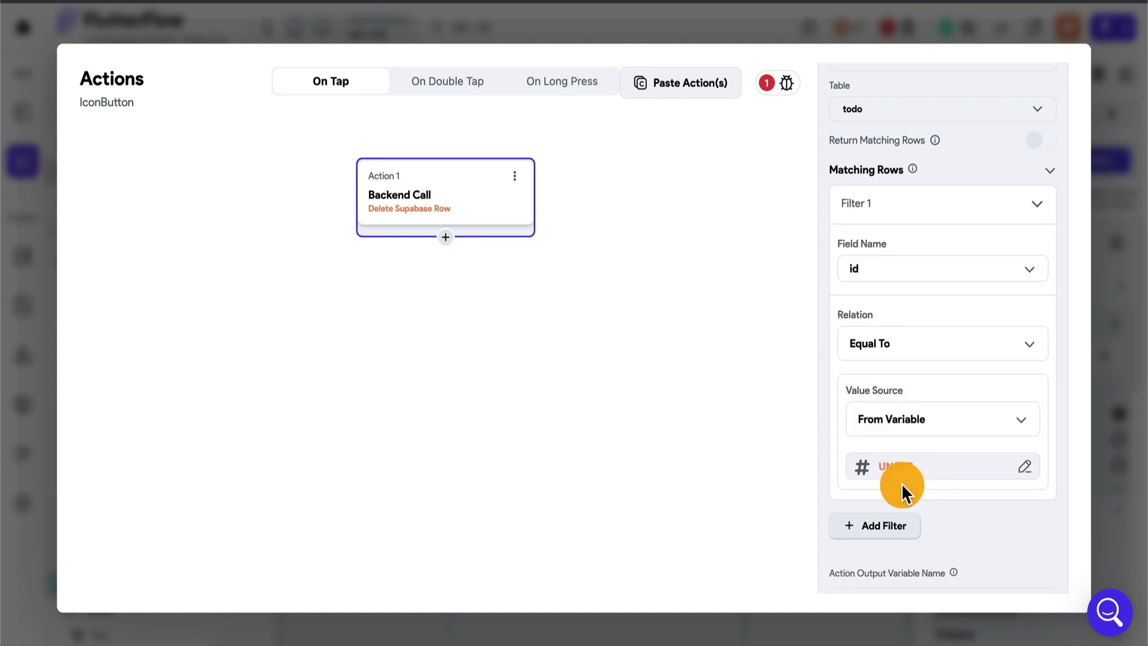
pyautogui.click(908, 473)
pyautogui.click(710, 398)
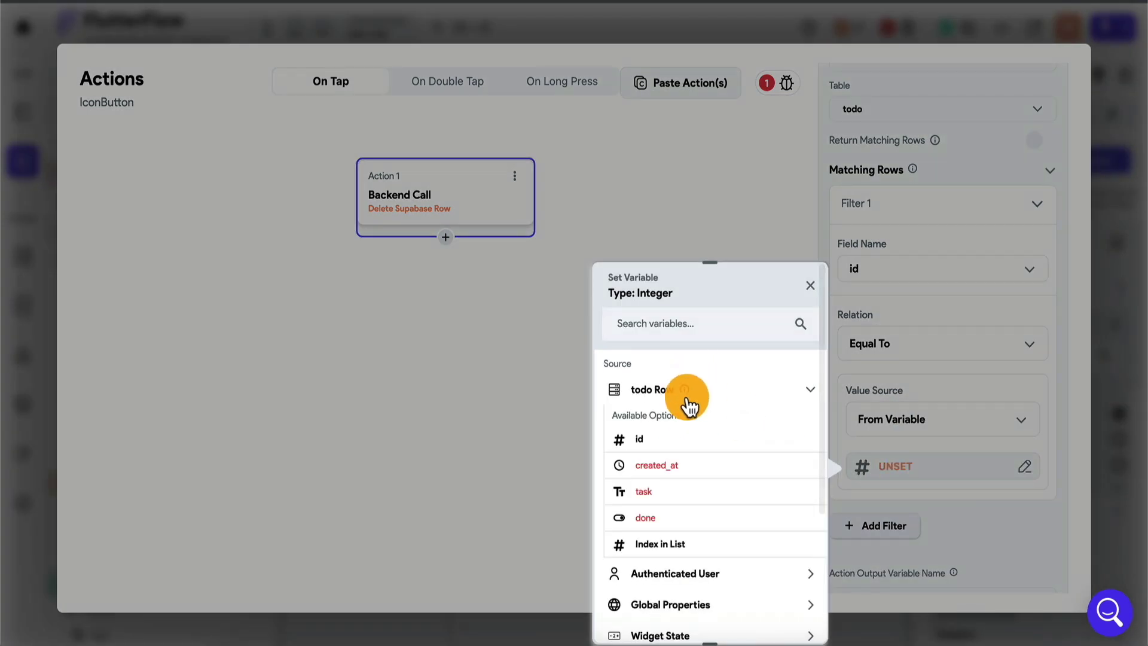
pyautogui.click(652, 441)
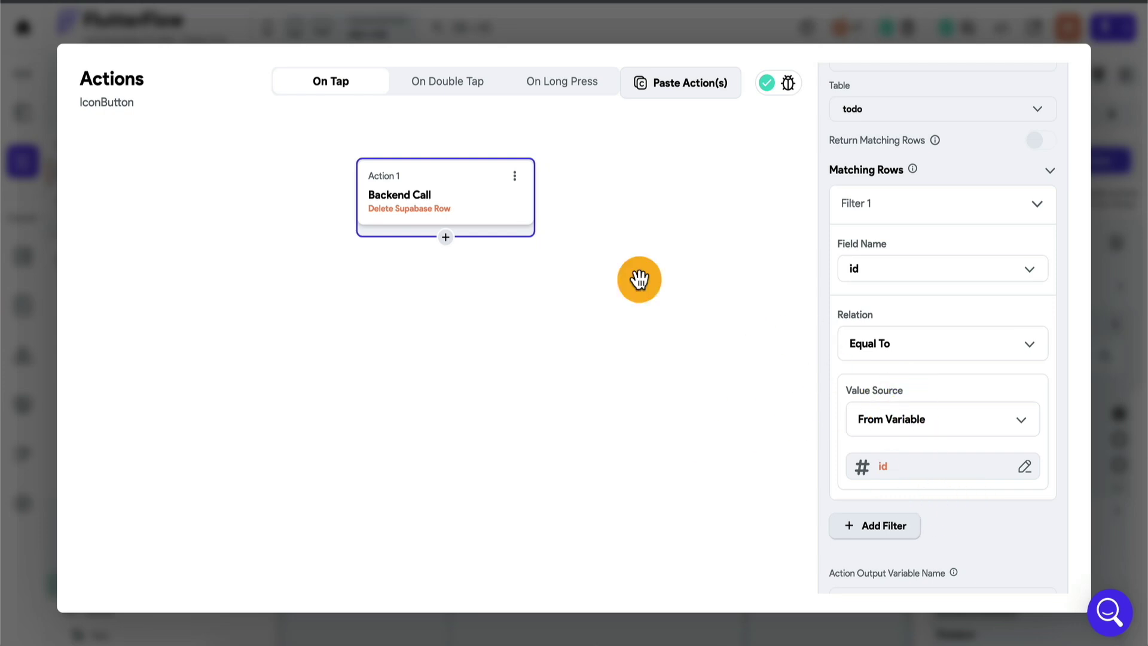
# - Add a Refresh Database Request action for notDoneList after the Delete Row action and close the action flow editor
pyautogui.click(447, 237)
pyautogui.click(450, 273)
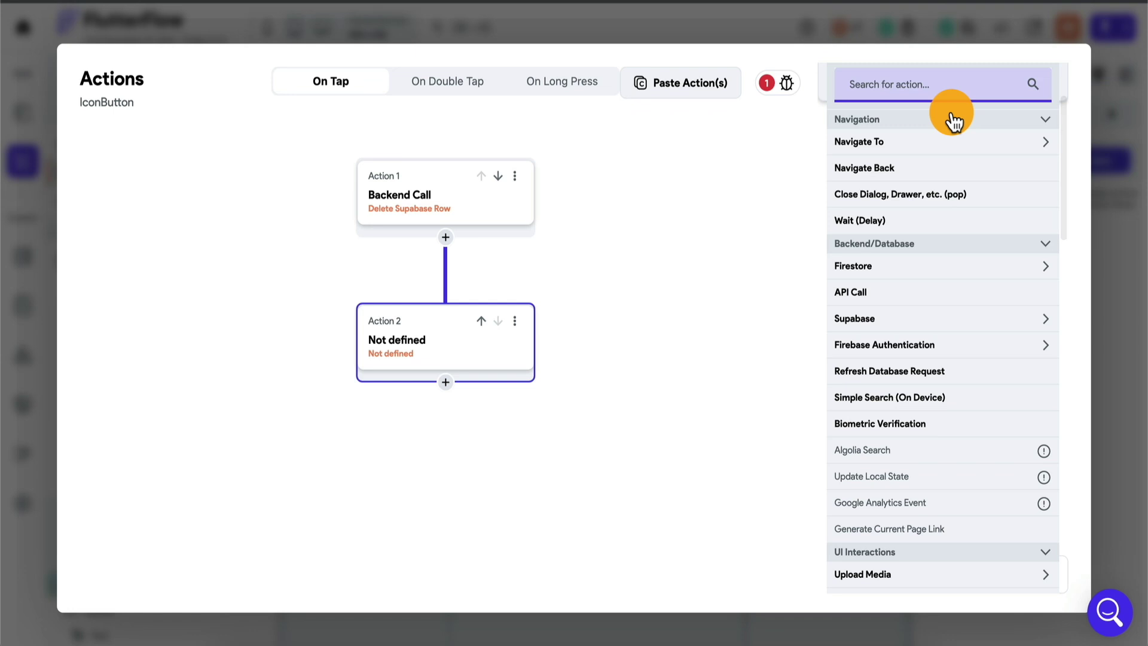
pyautogui.write('refr')
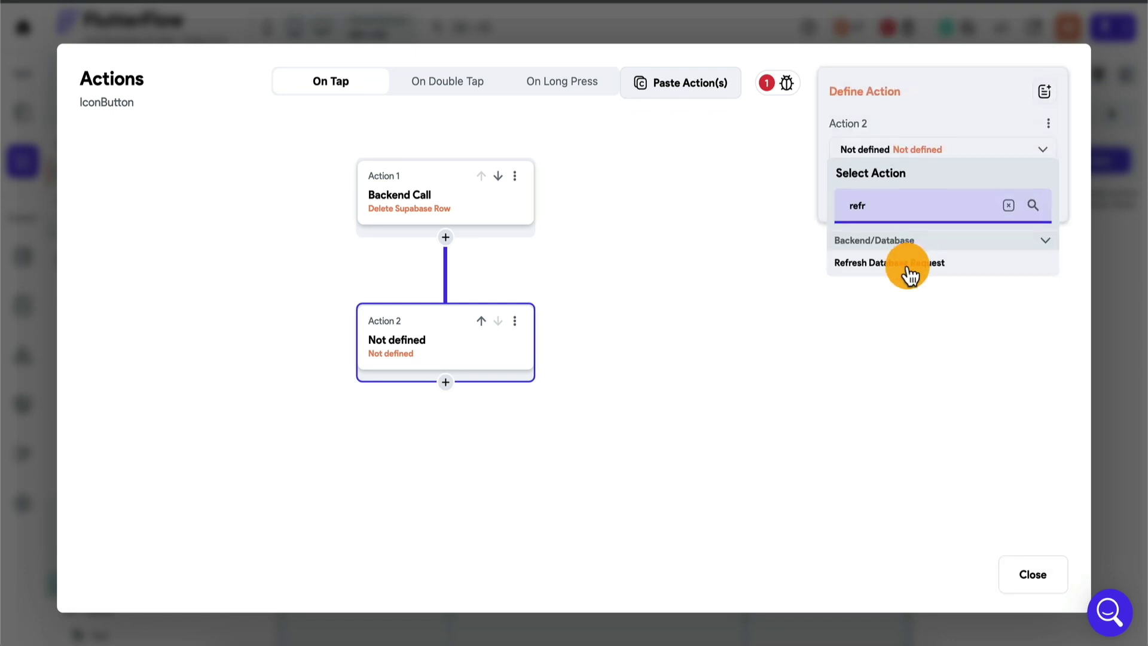
pyautogui.click(905, 263)
pyautogui.click(927, 203)
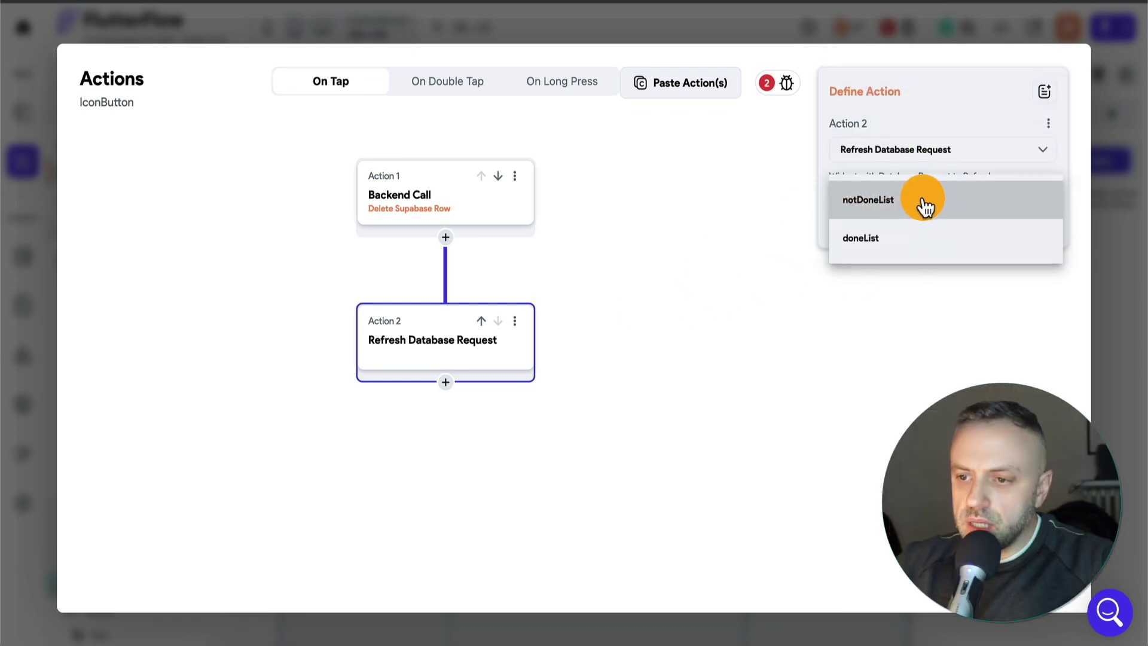
pyautogui.click(924, 204)
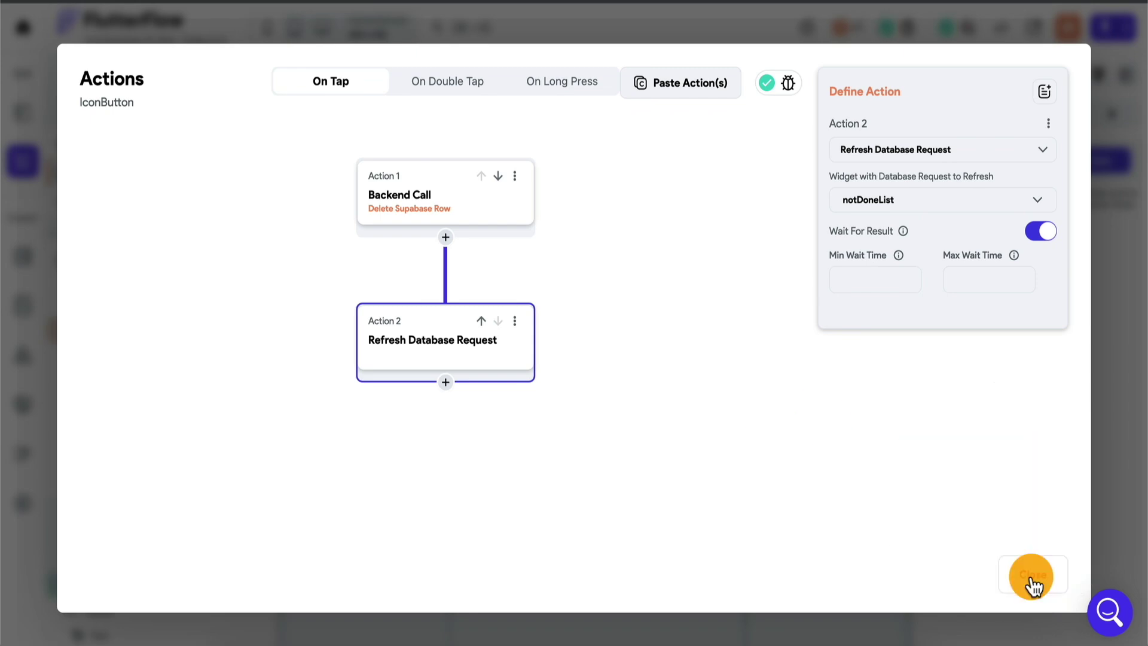
pyautogui.click(1032, 577)
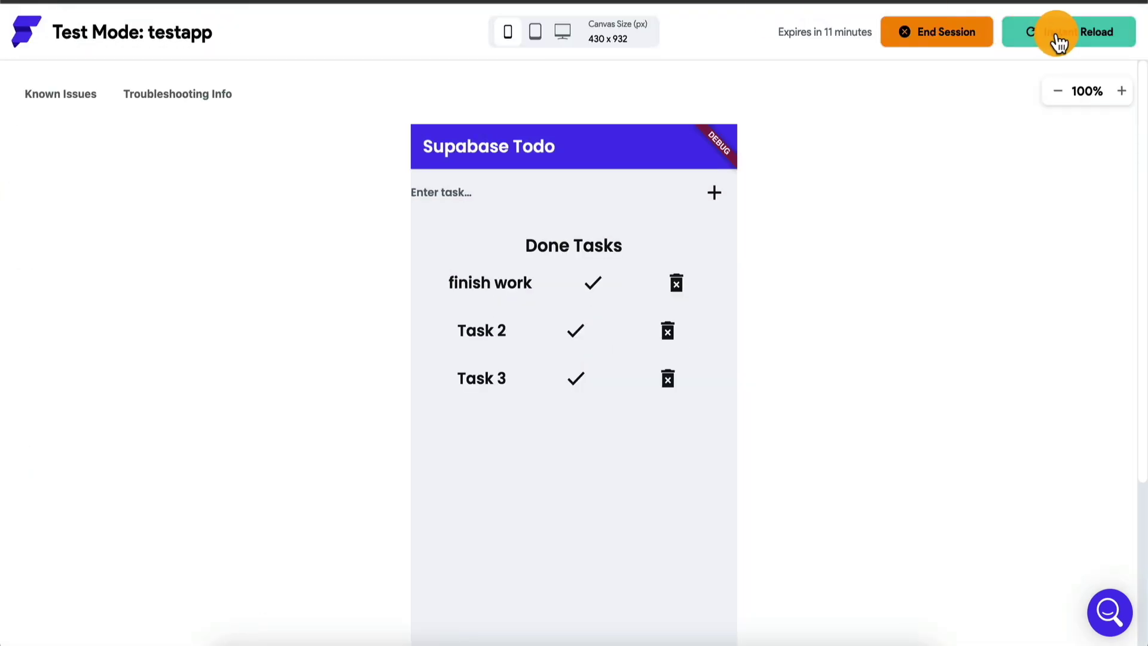
# - Reload the test mode preview and delete Task 3 from the done tasks
pyautogui.click(1058, 37)
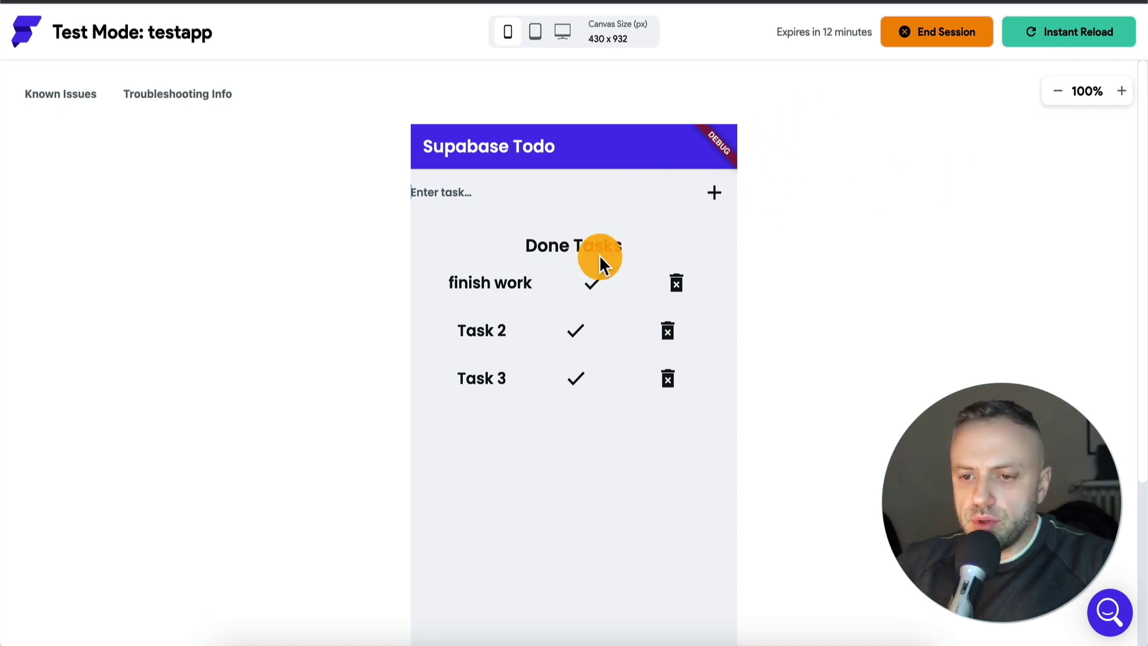
pyautogui.click(670, 381)
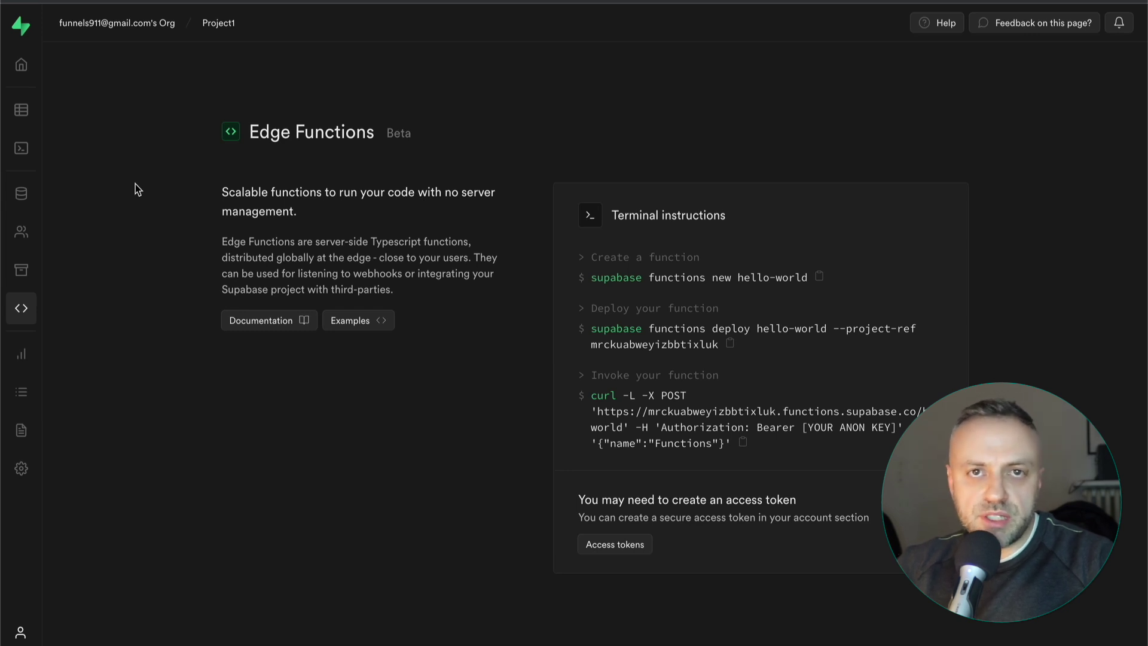
# - Open the Table Editor of the Supabase project Project1
pyautogui.click(42, 77)
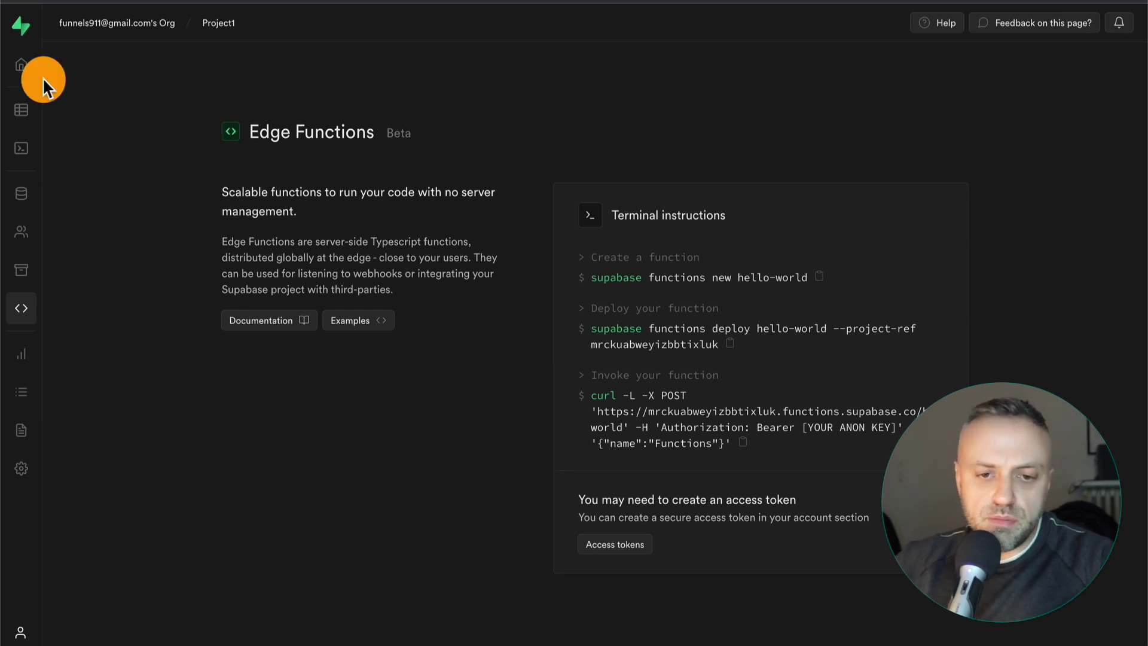
pyautogui.click(38, 293)
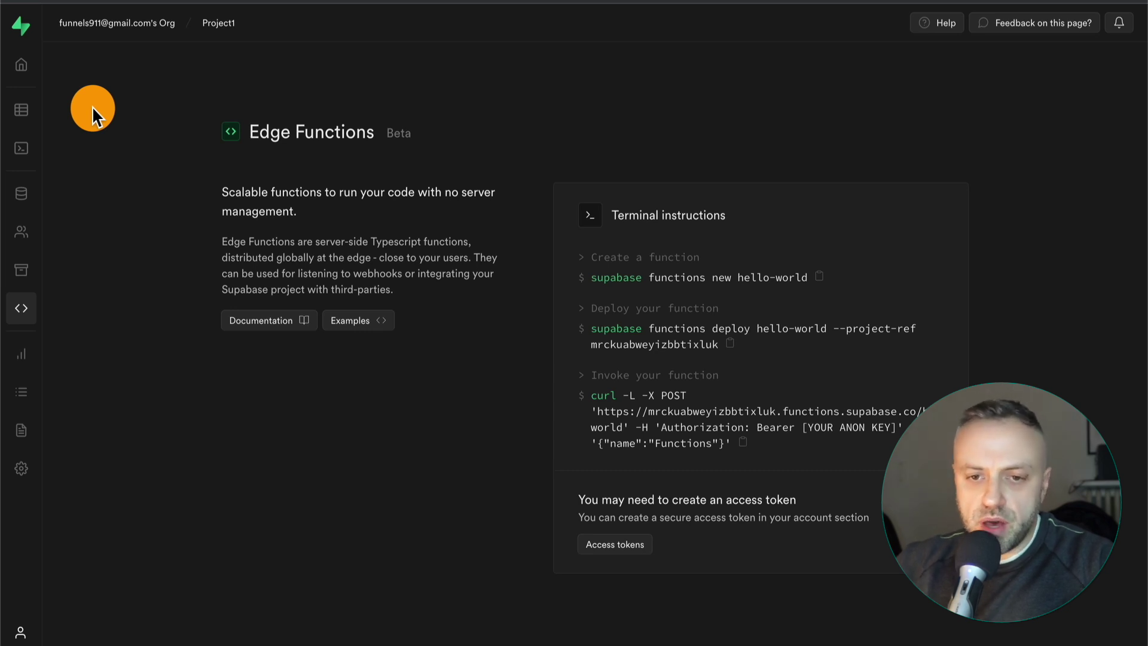
pyautogui.click(29, 111)
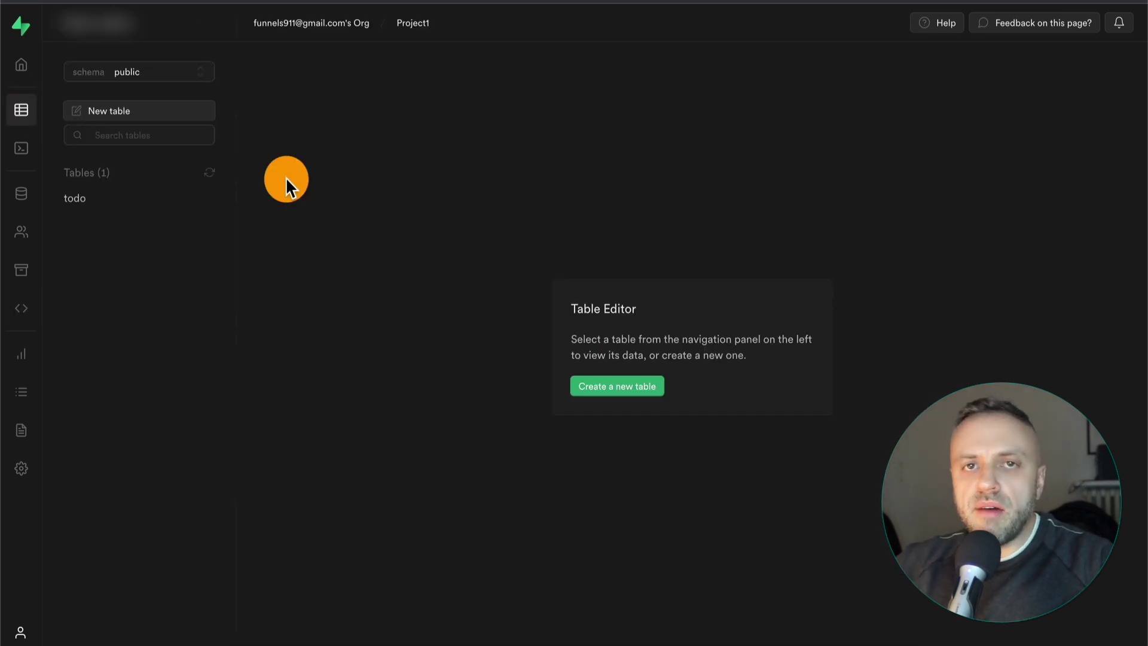